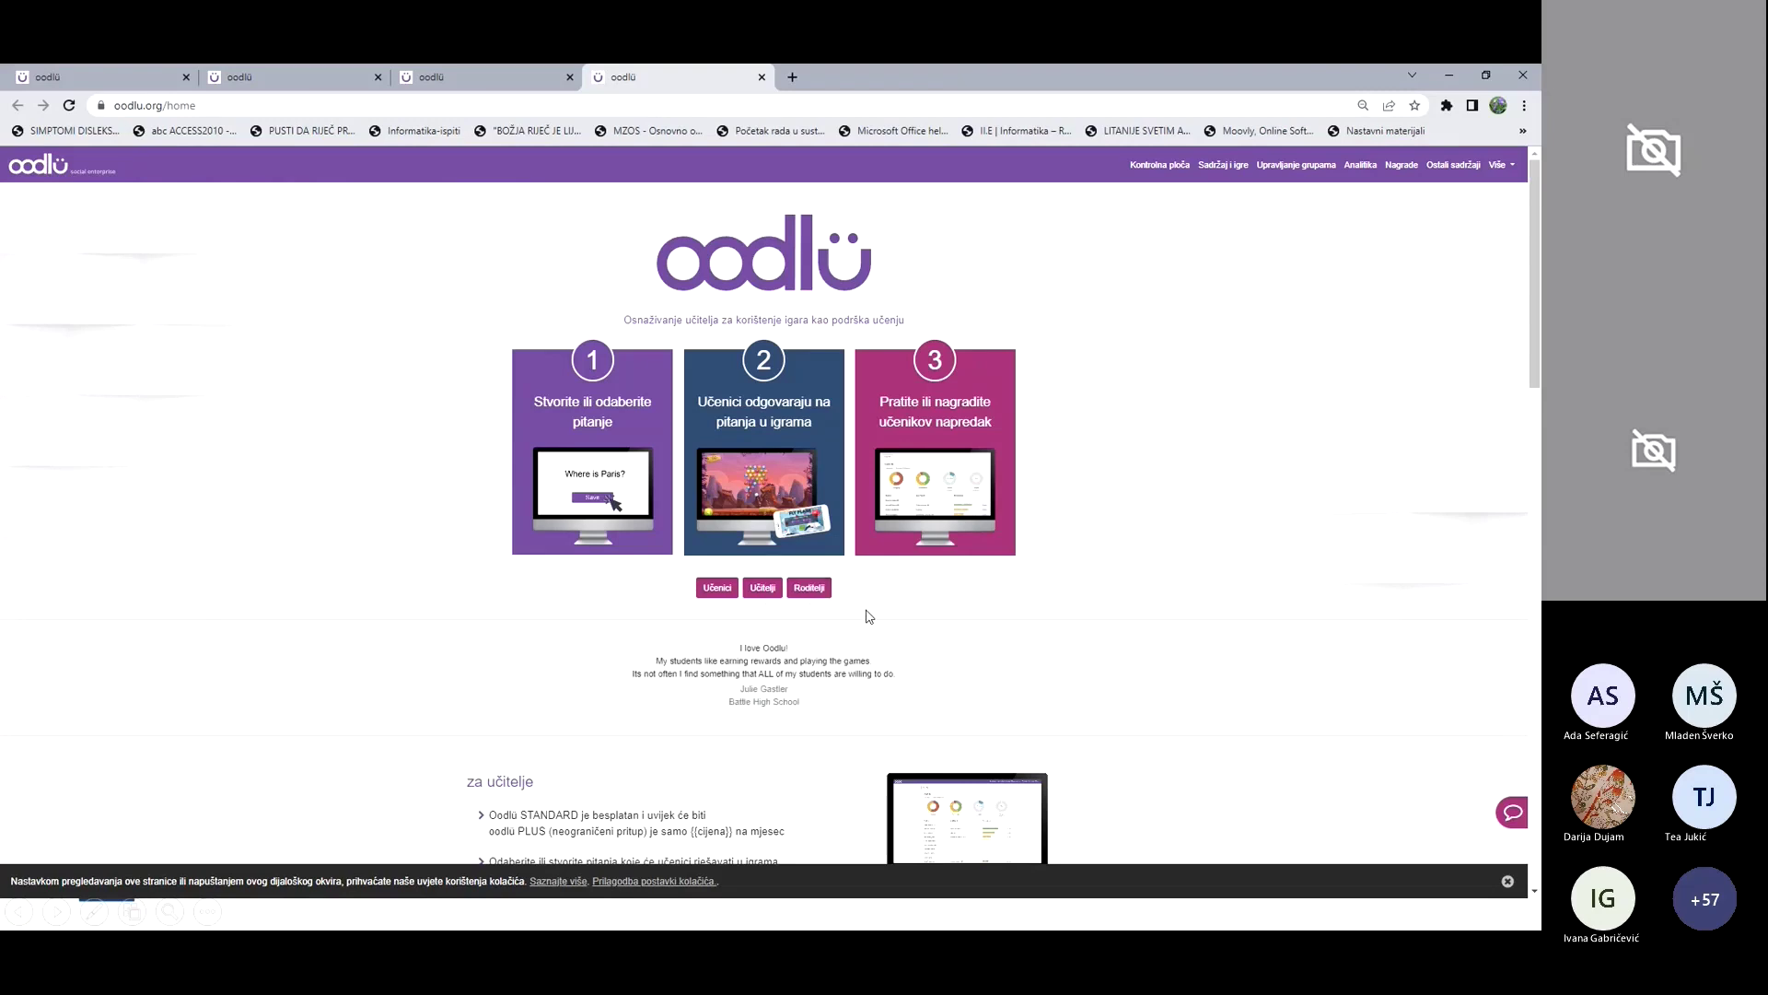
Step: Jump to the Učenici section of the Oodlu home page and open student registration
left_click(705, 590)
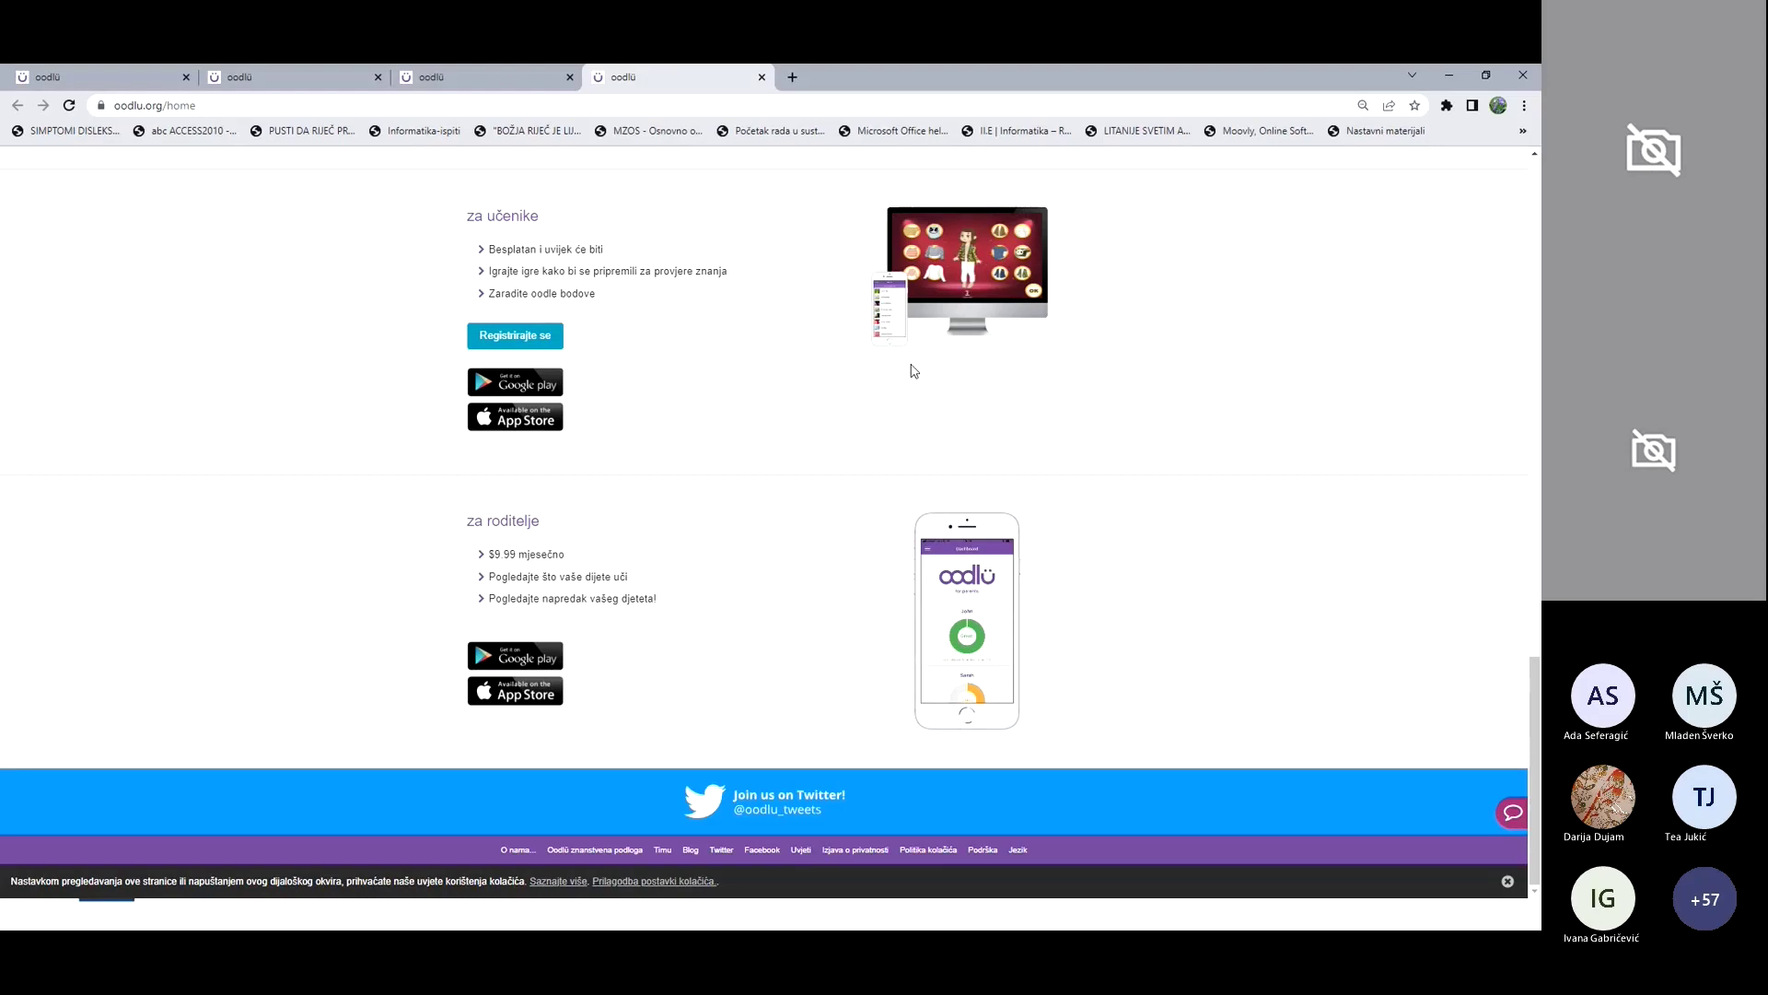
left_click(543, 337)
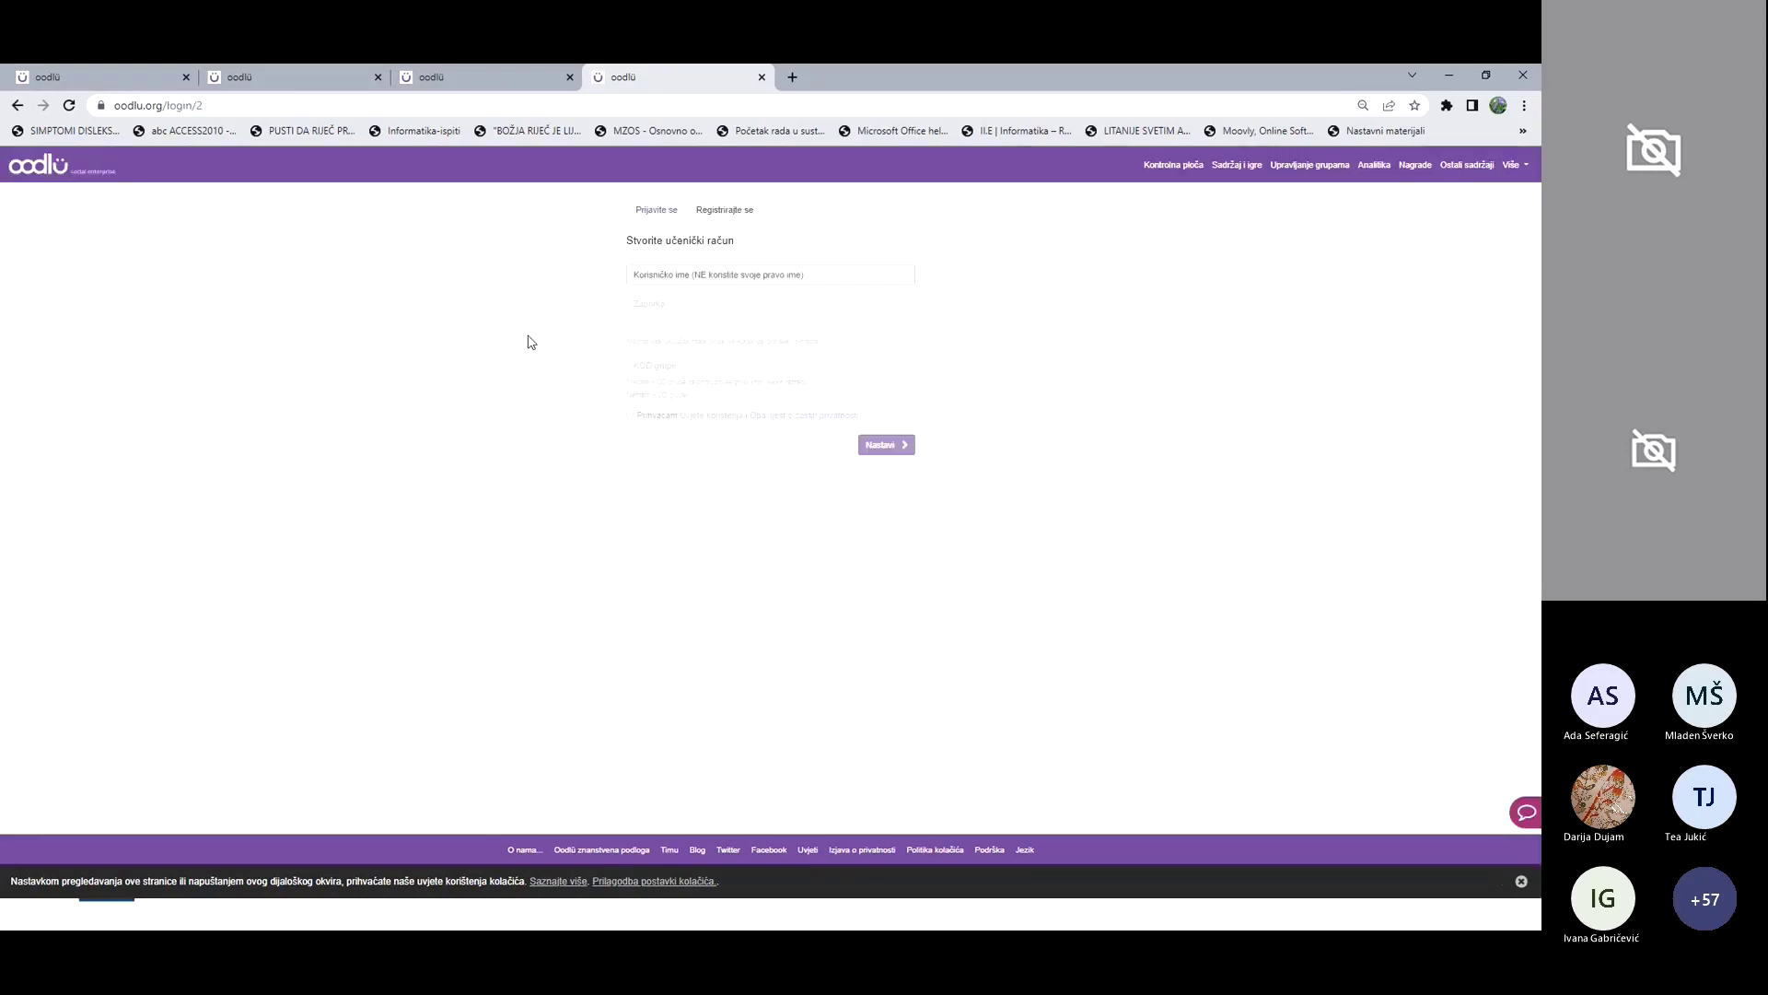
Step: Enter the student's username in the Korisničko ime field
left_click(690, 276)
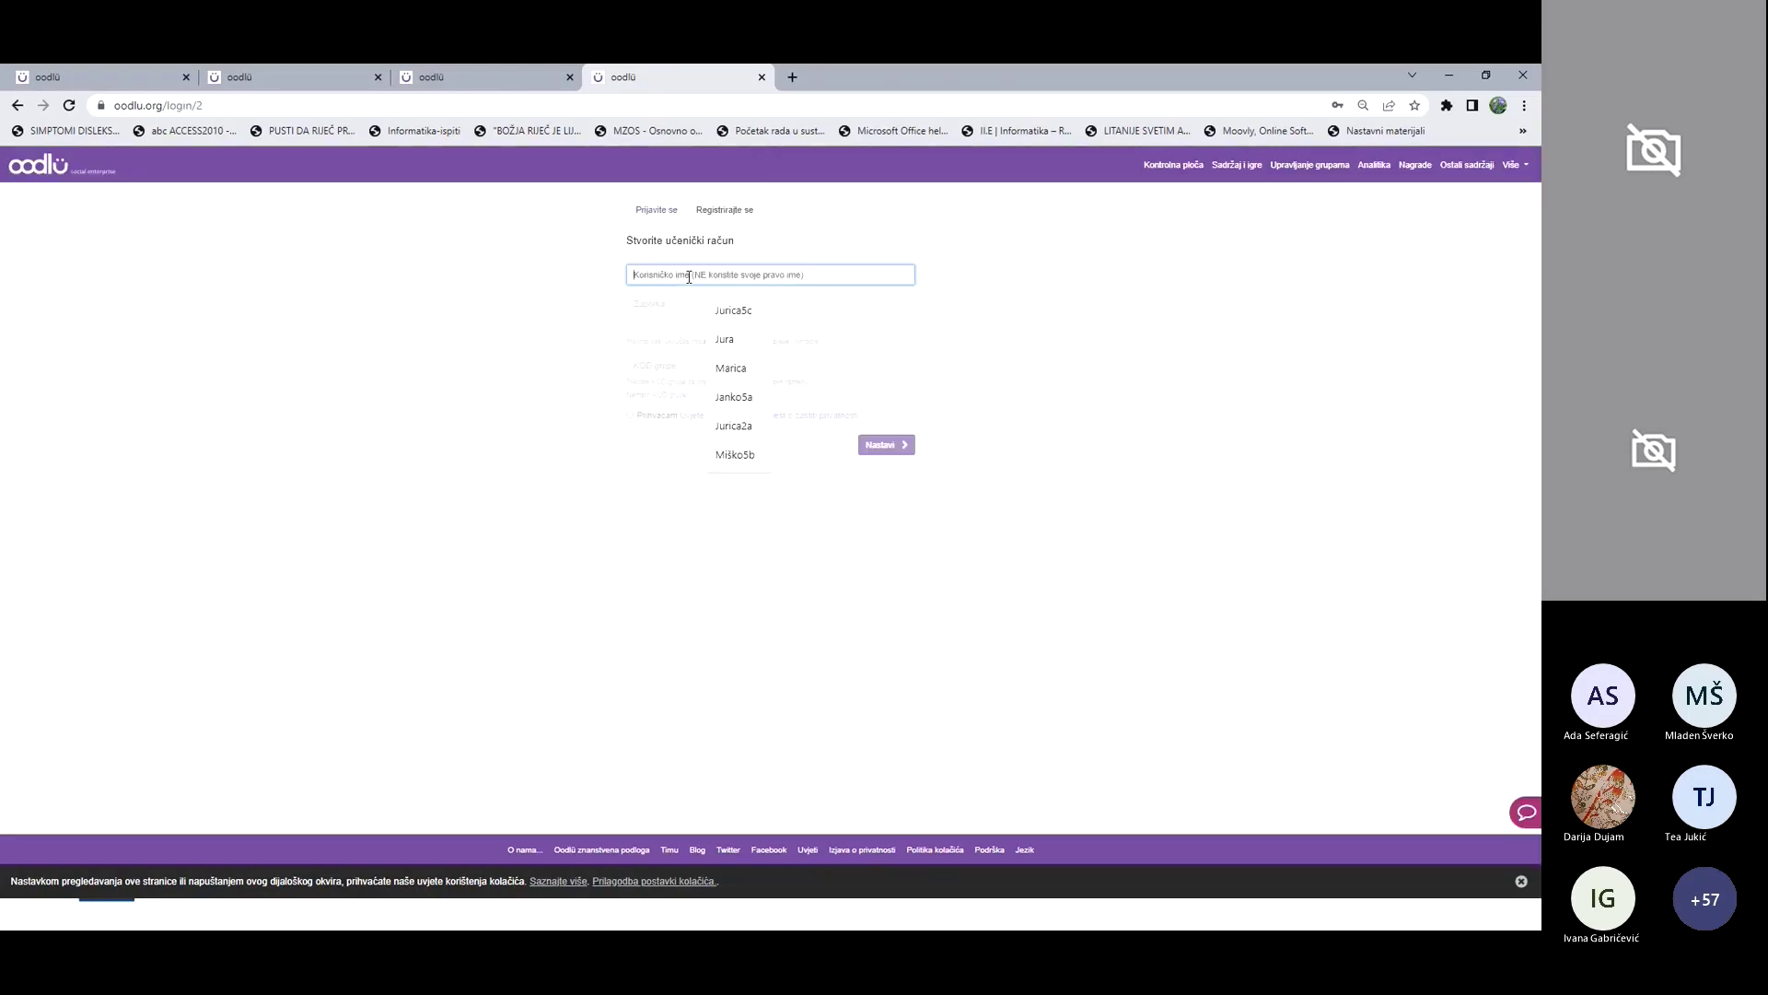
left_click(611, 277)
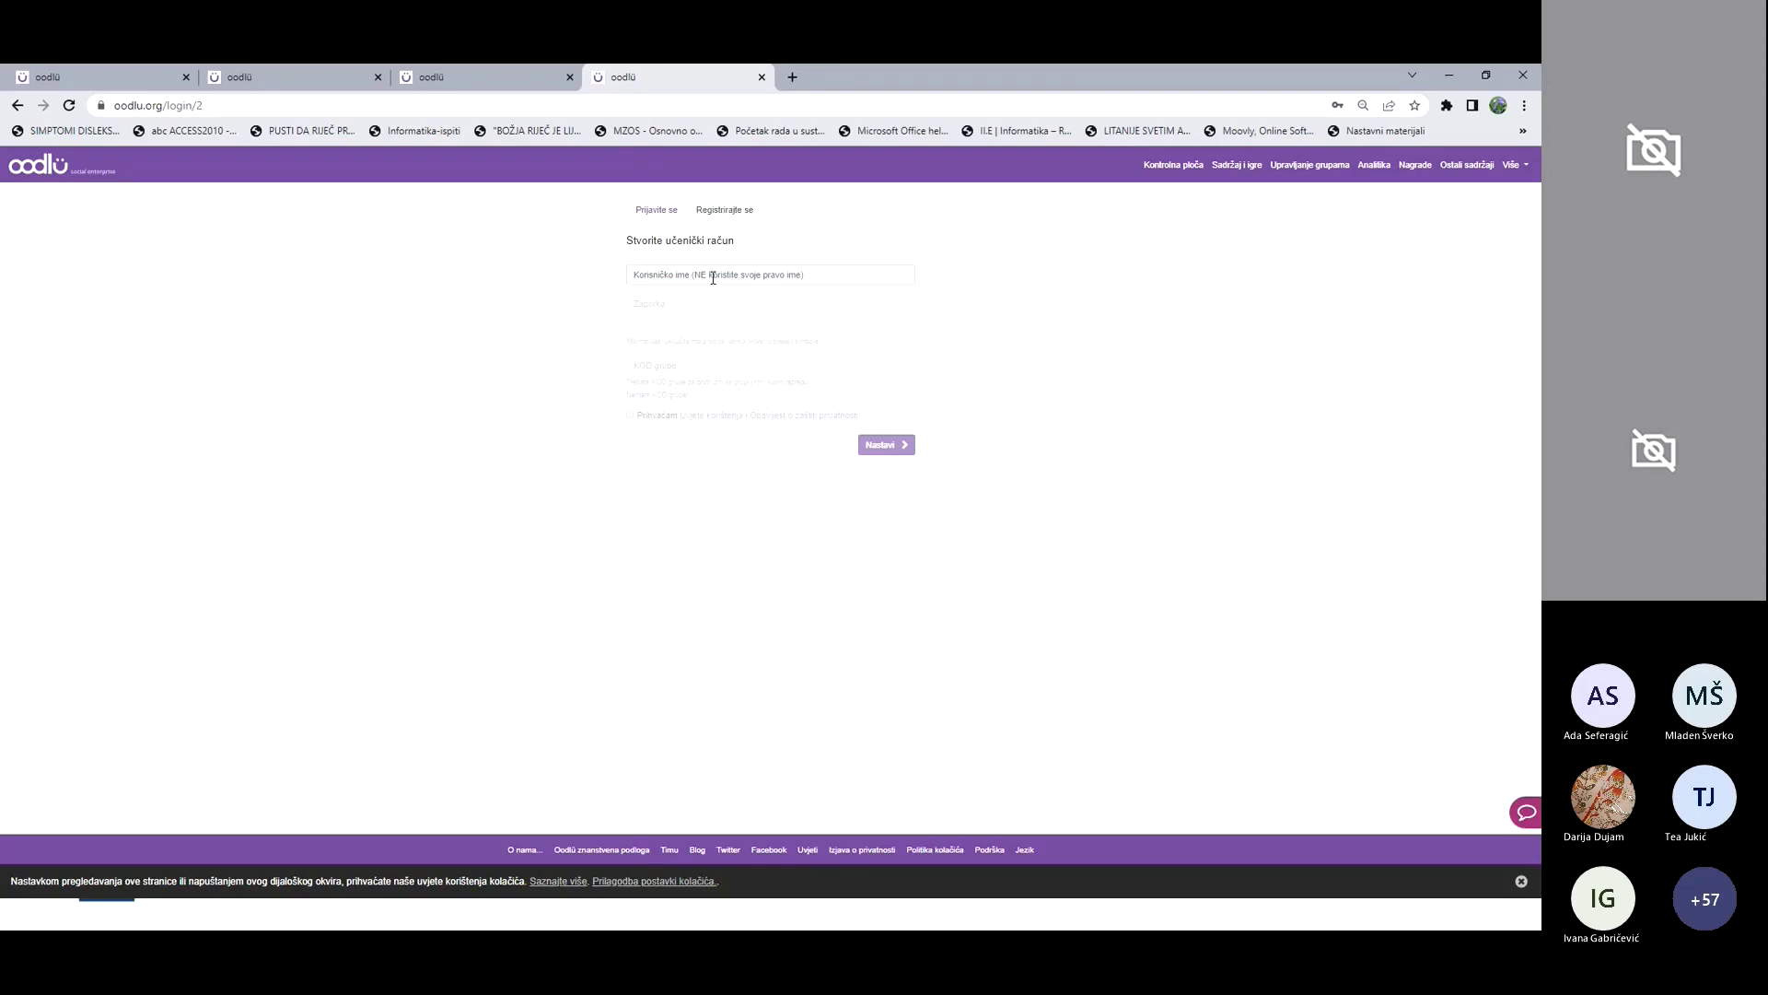
left_click(787, 270)
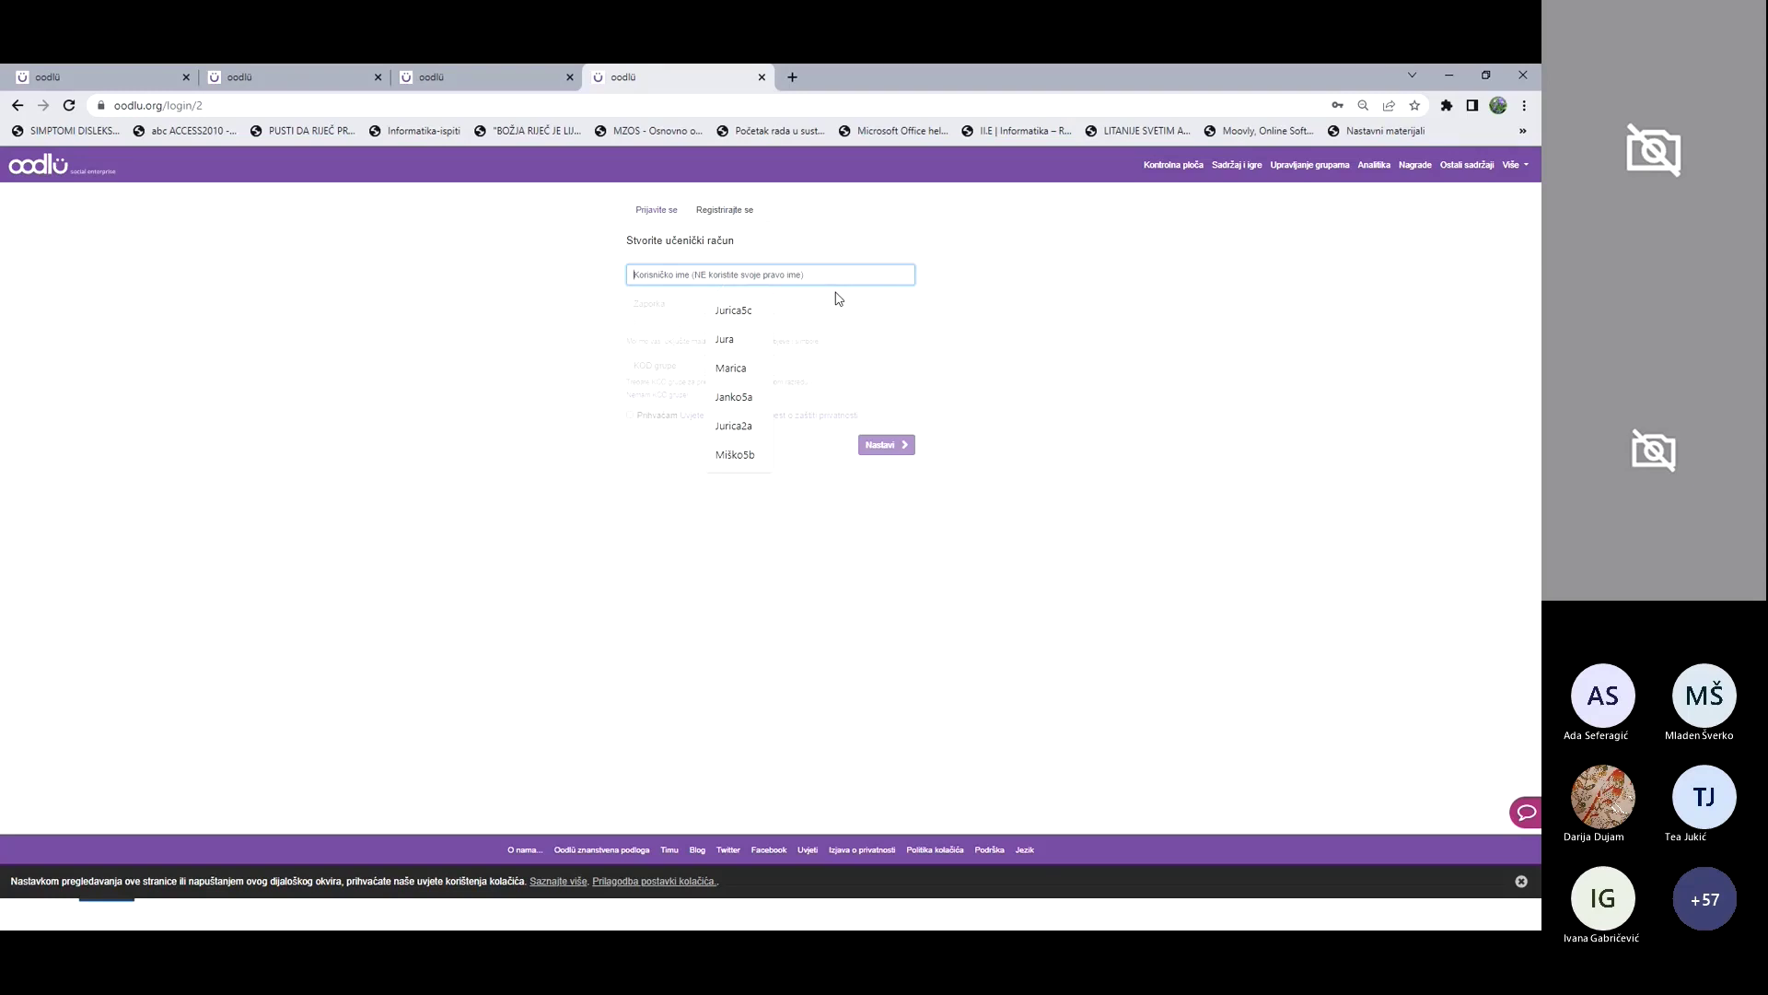
type("Ana 5.b")
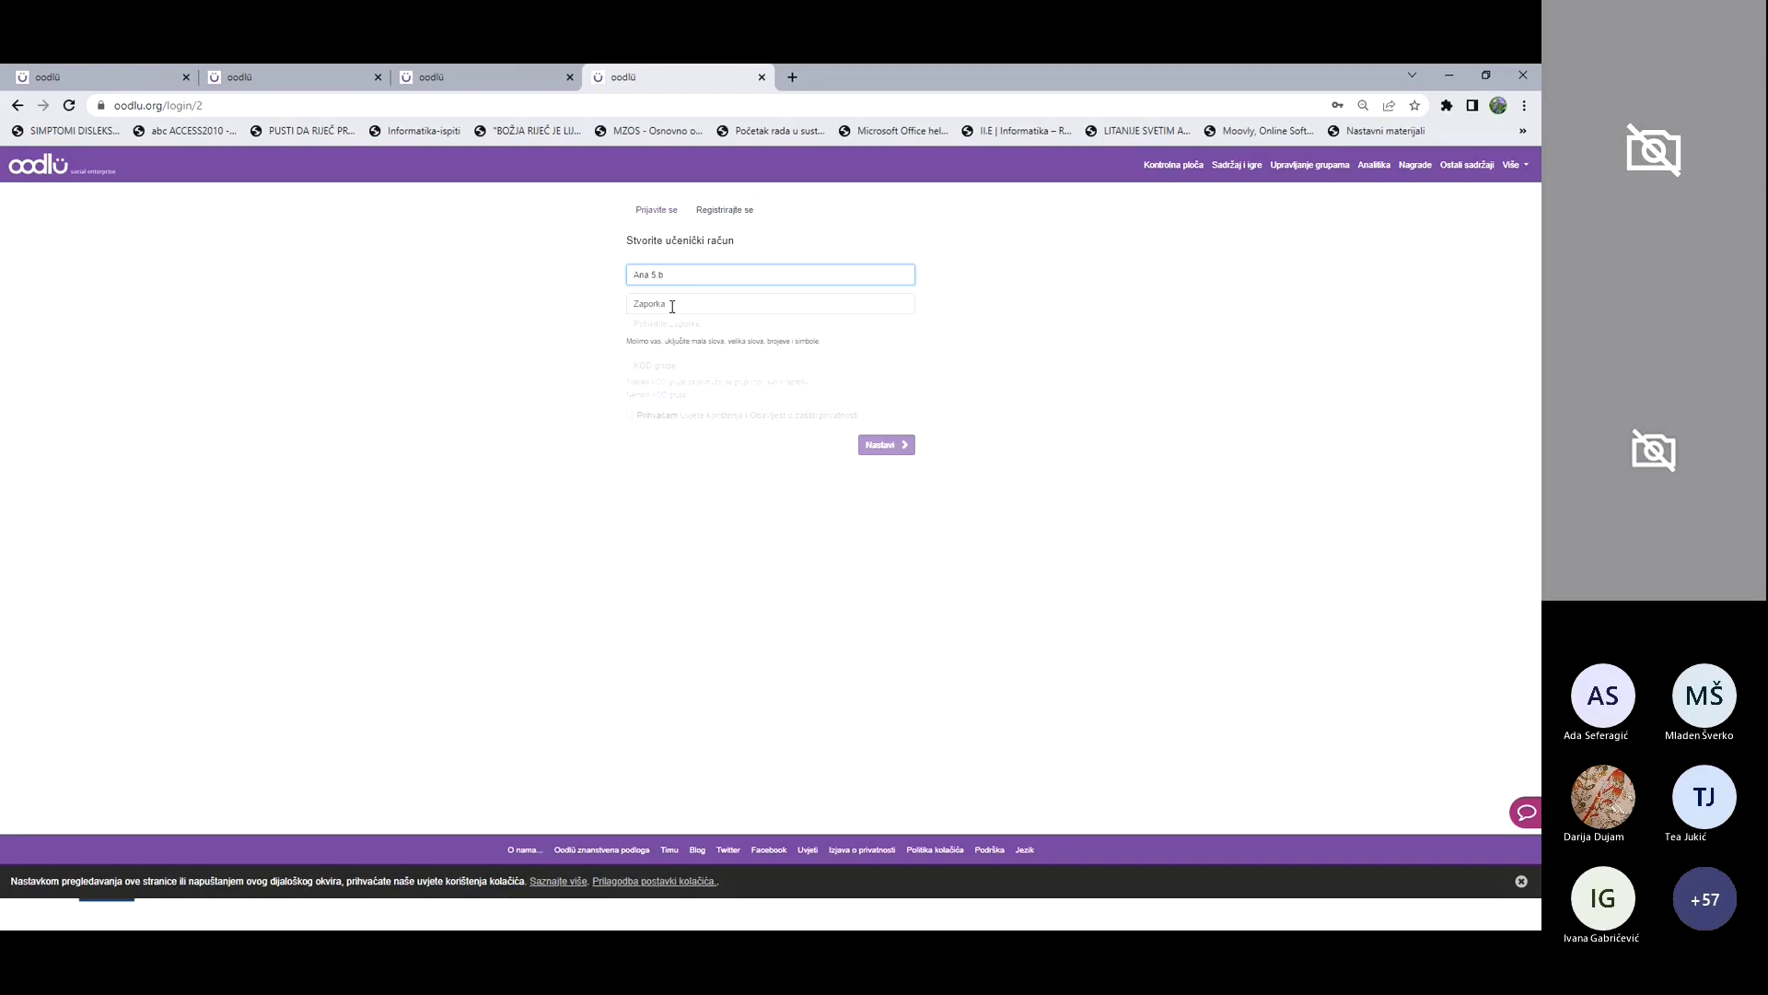
Step: Enter the student account password and confirm it in the second password field
left_click(666, 303)
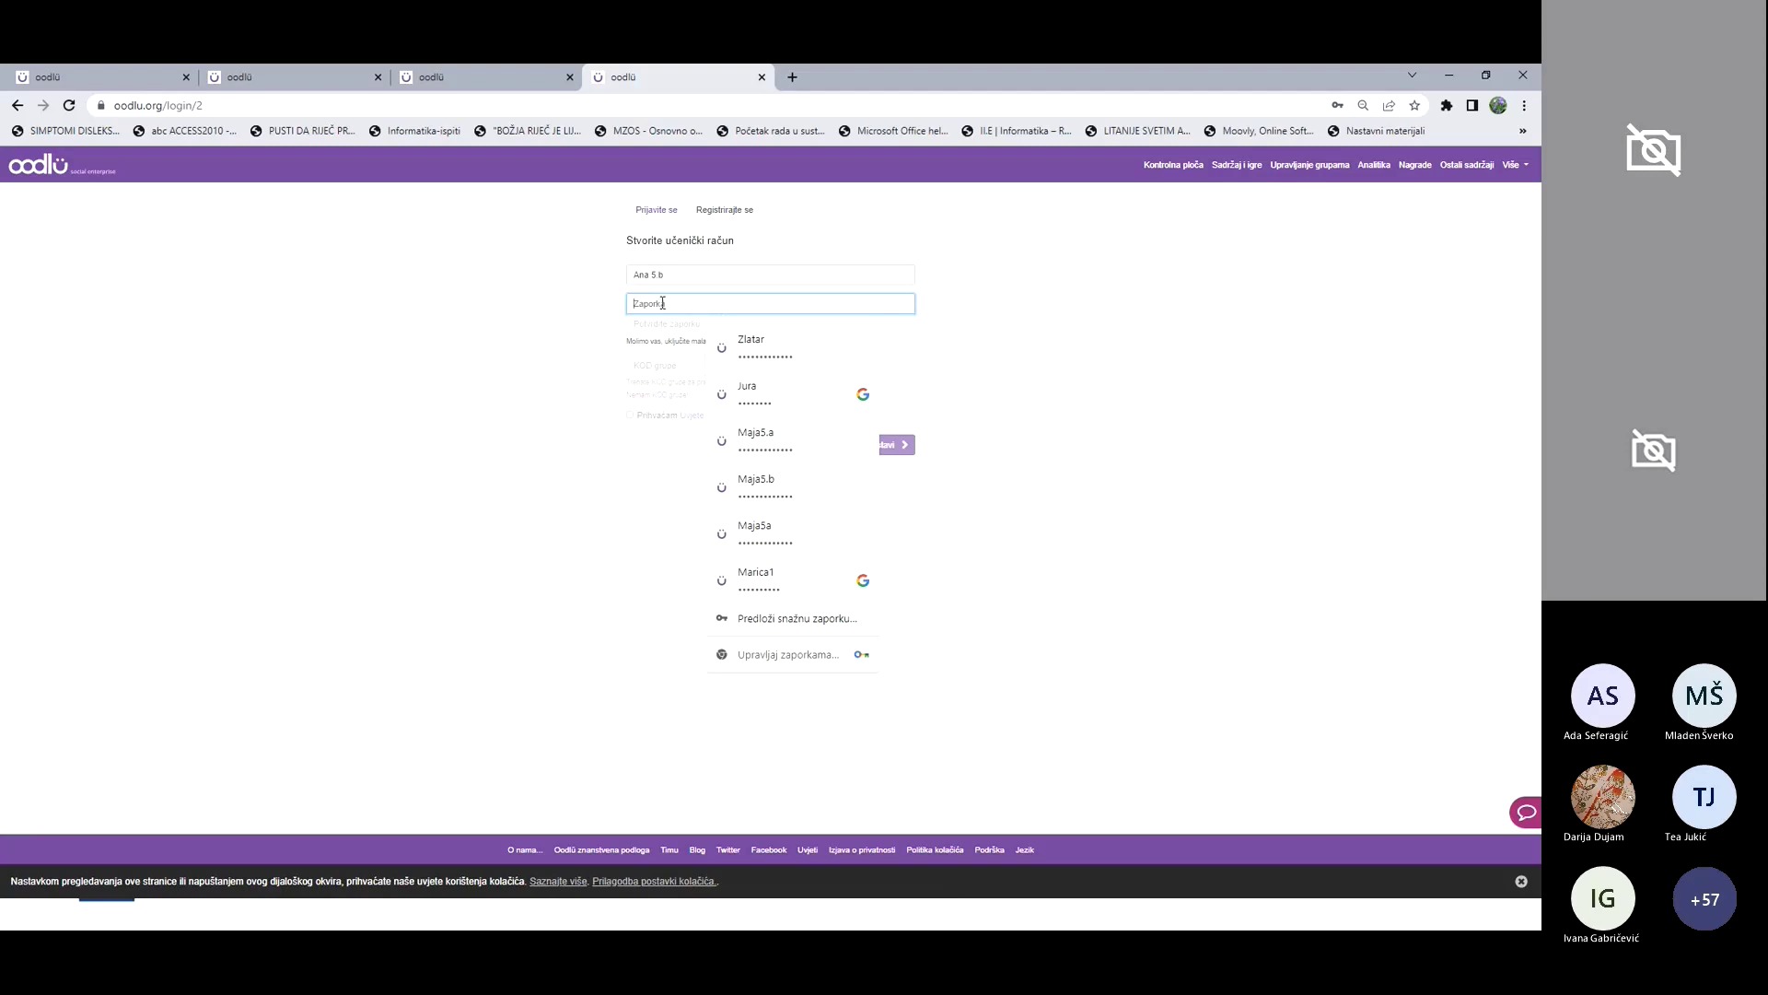
type("a")
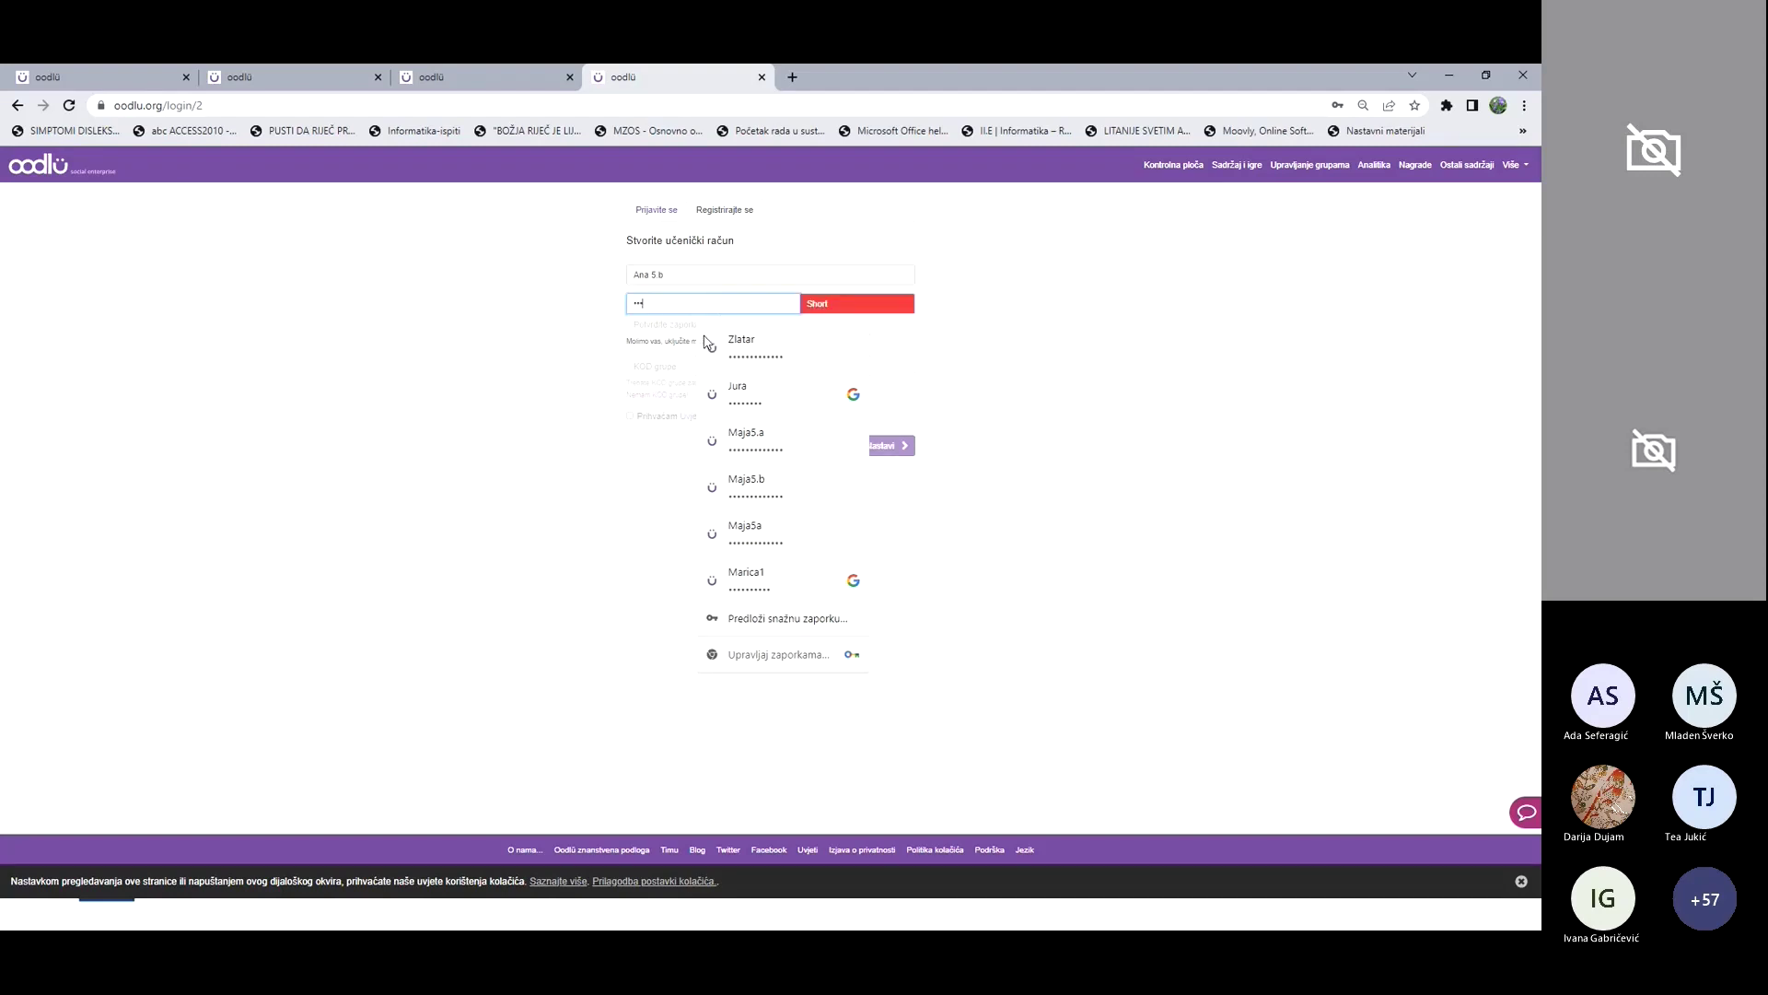
type("aa")
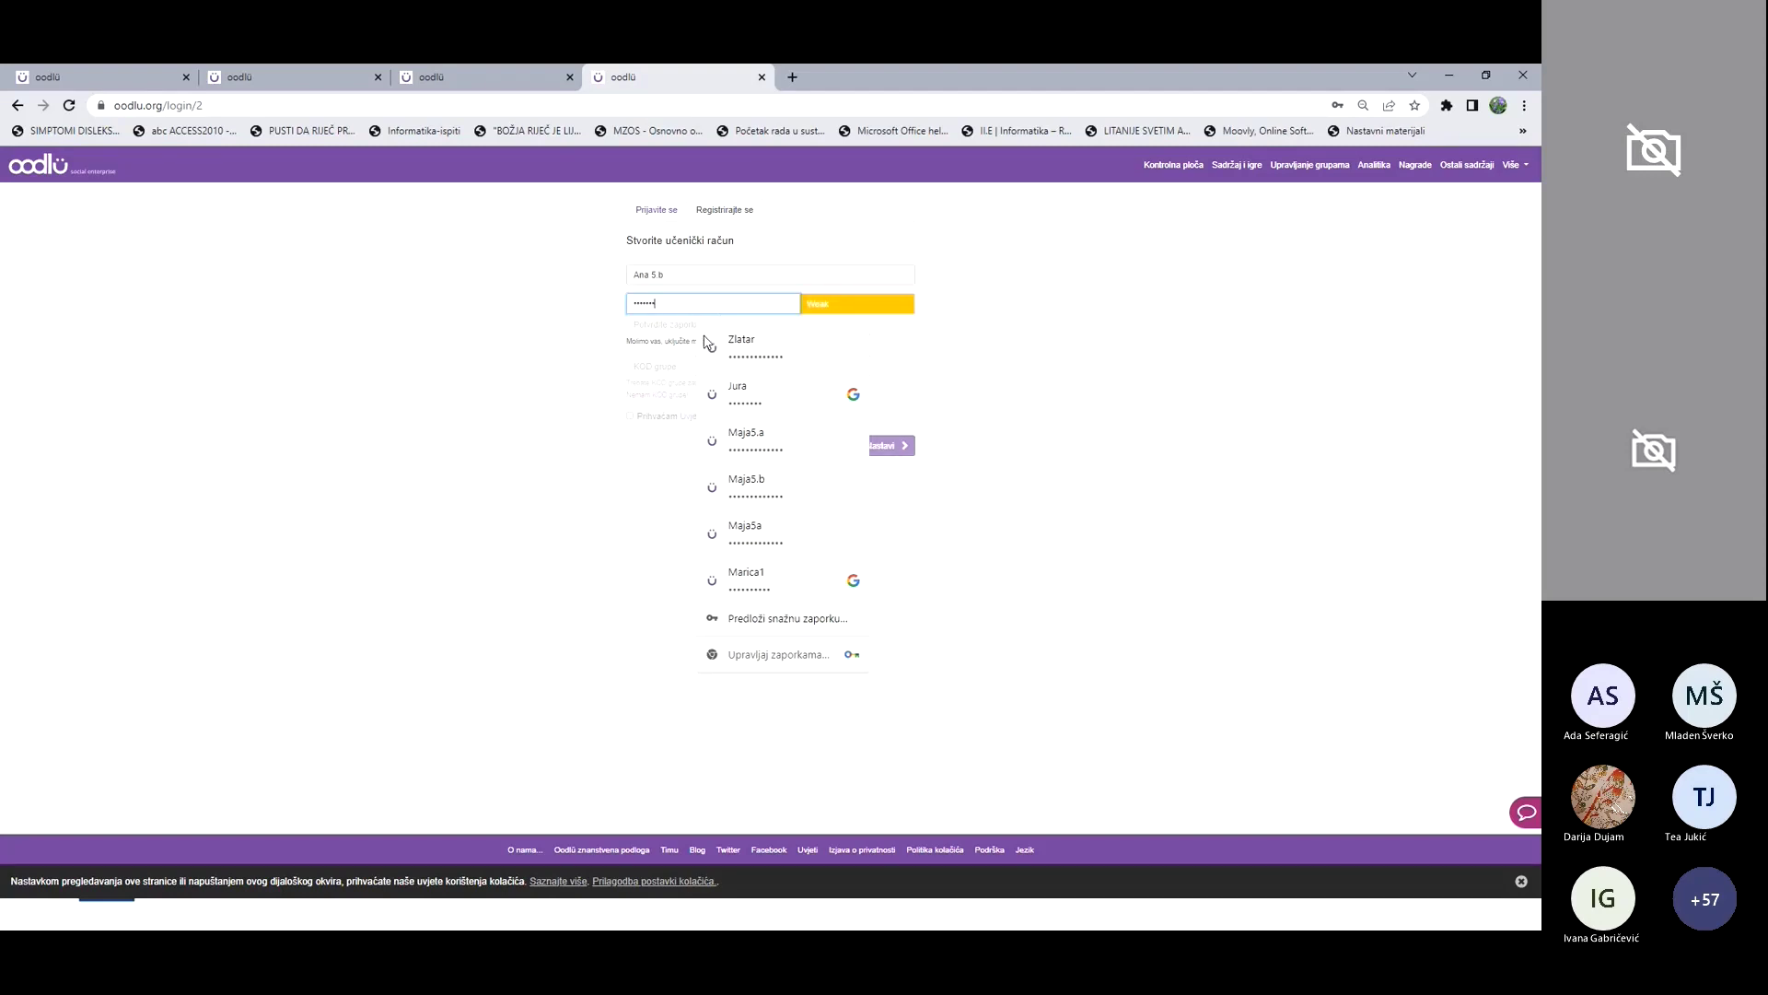
type("a")
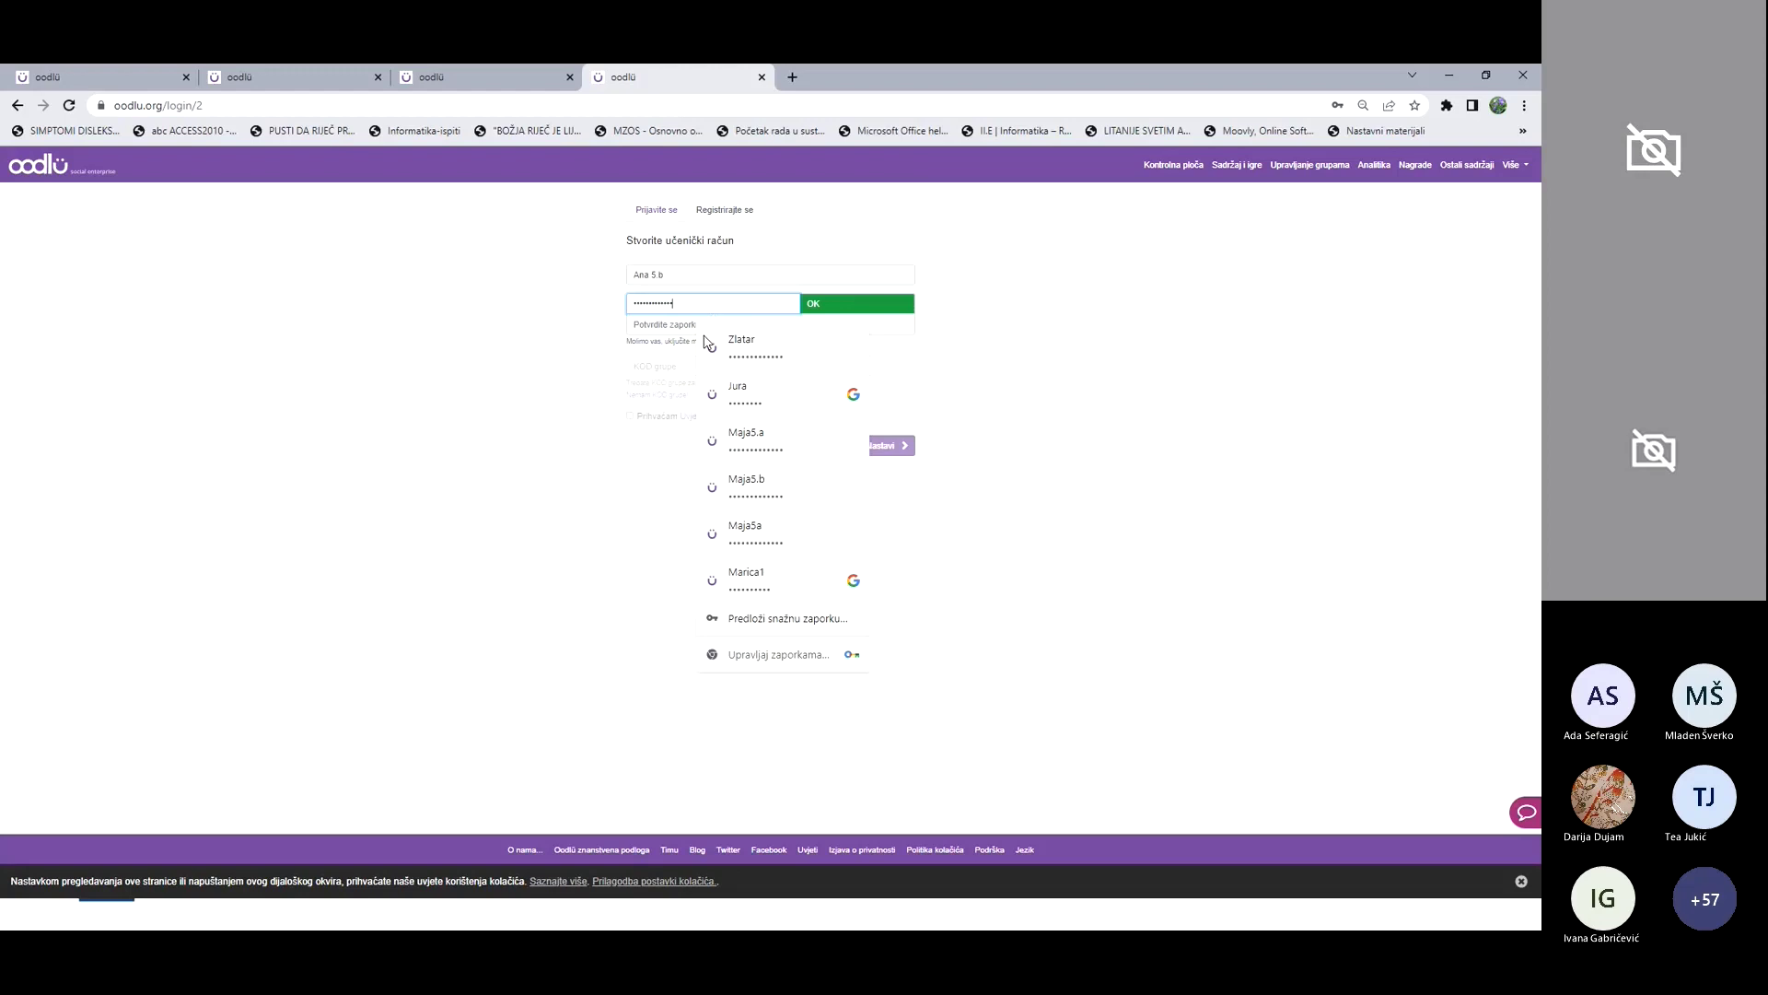
left_click(645, 324)
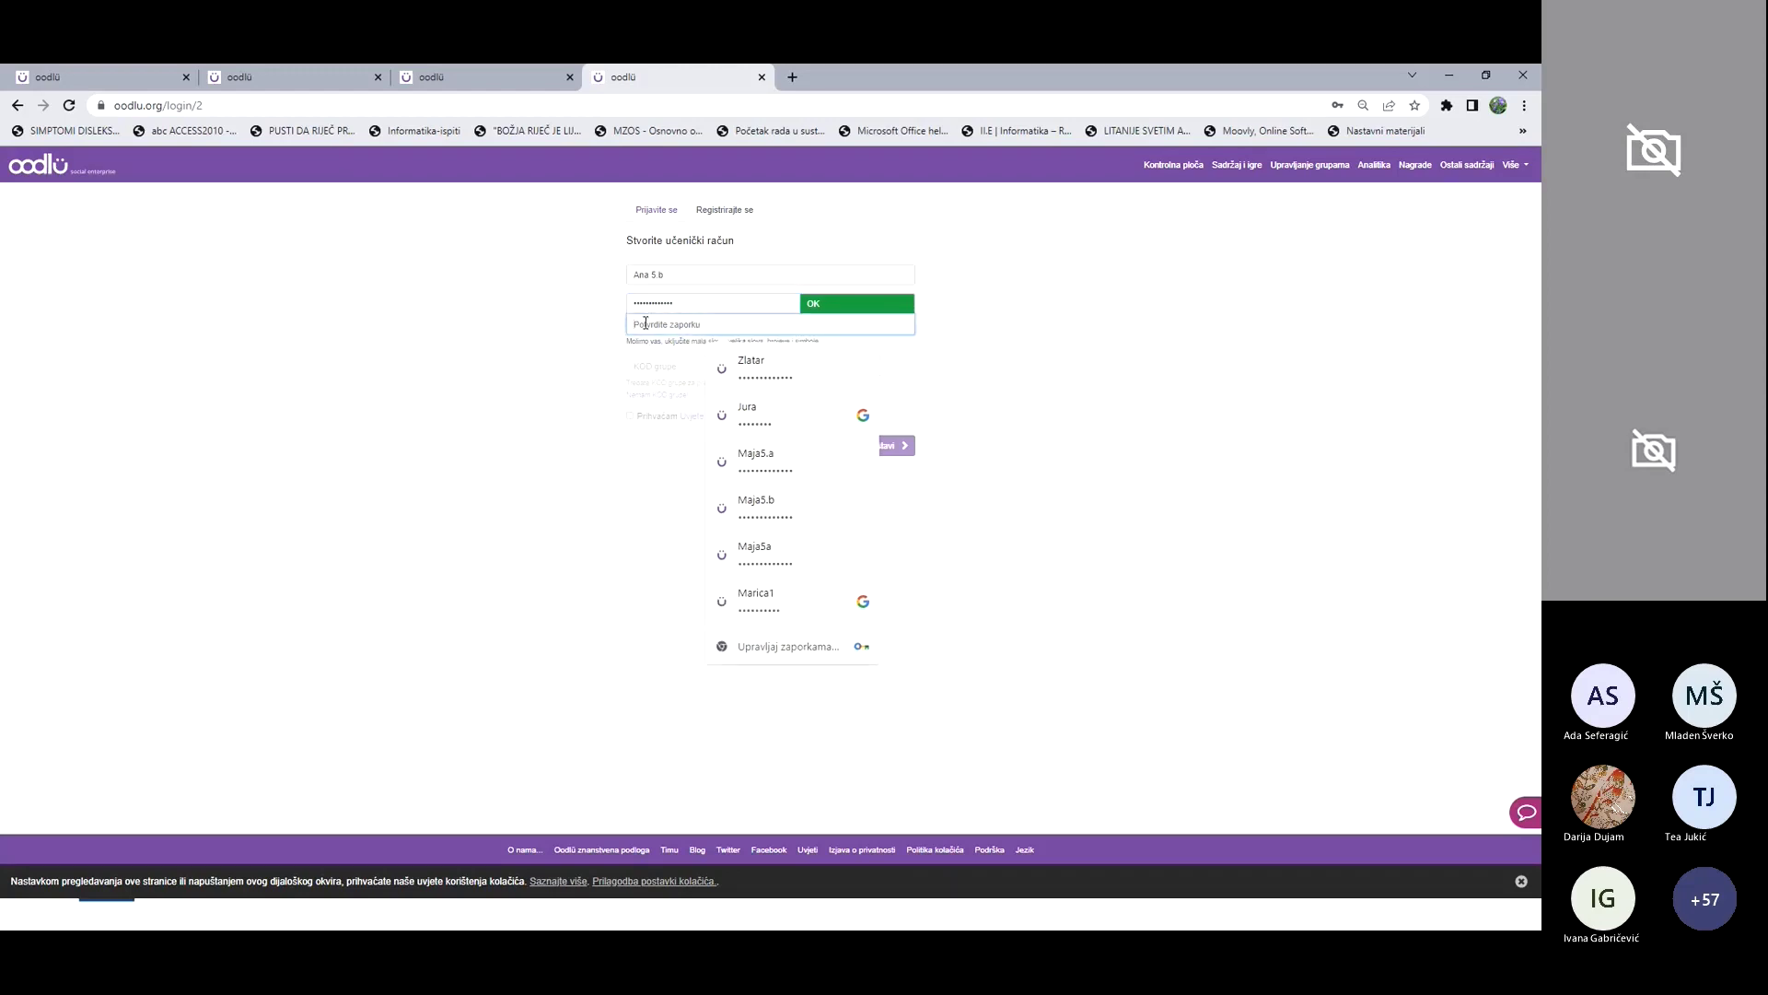
type("a")
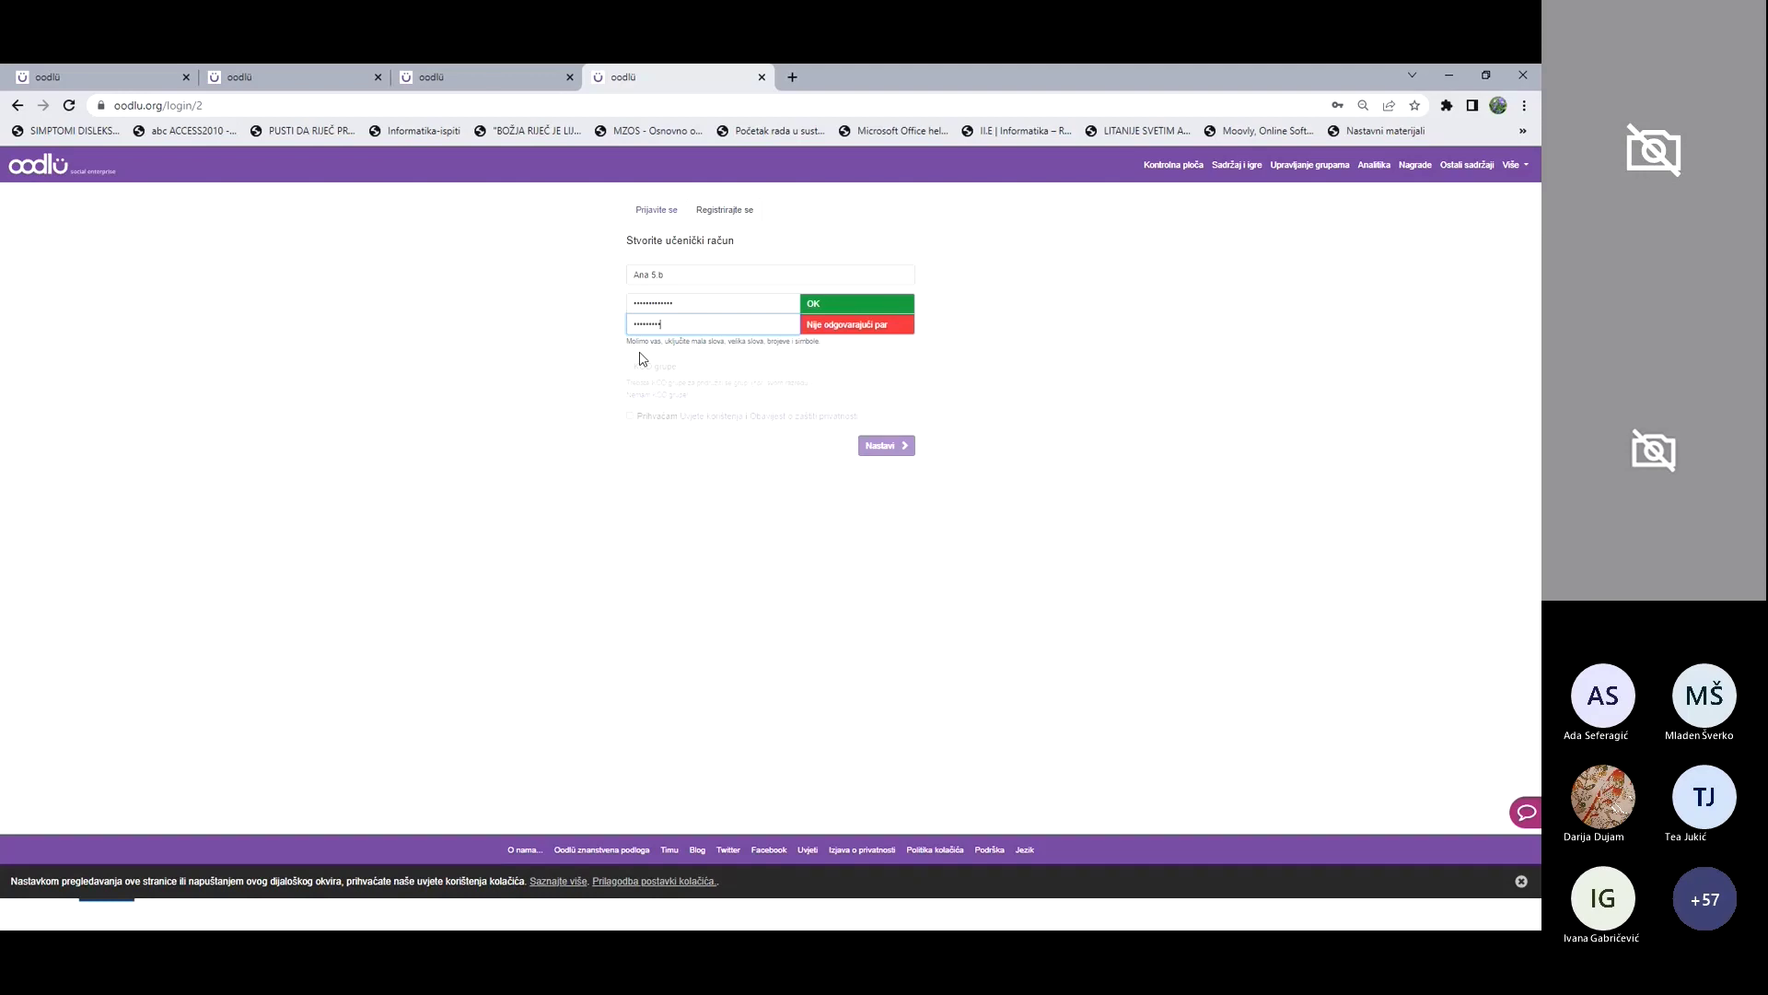
type("a1")
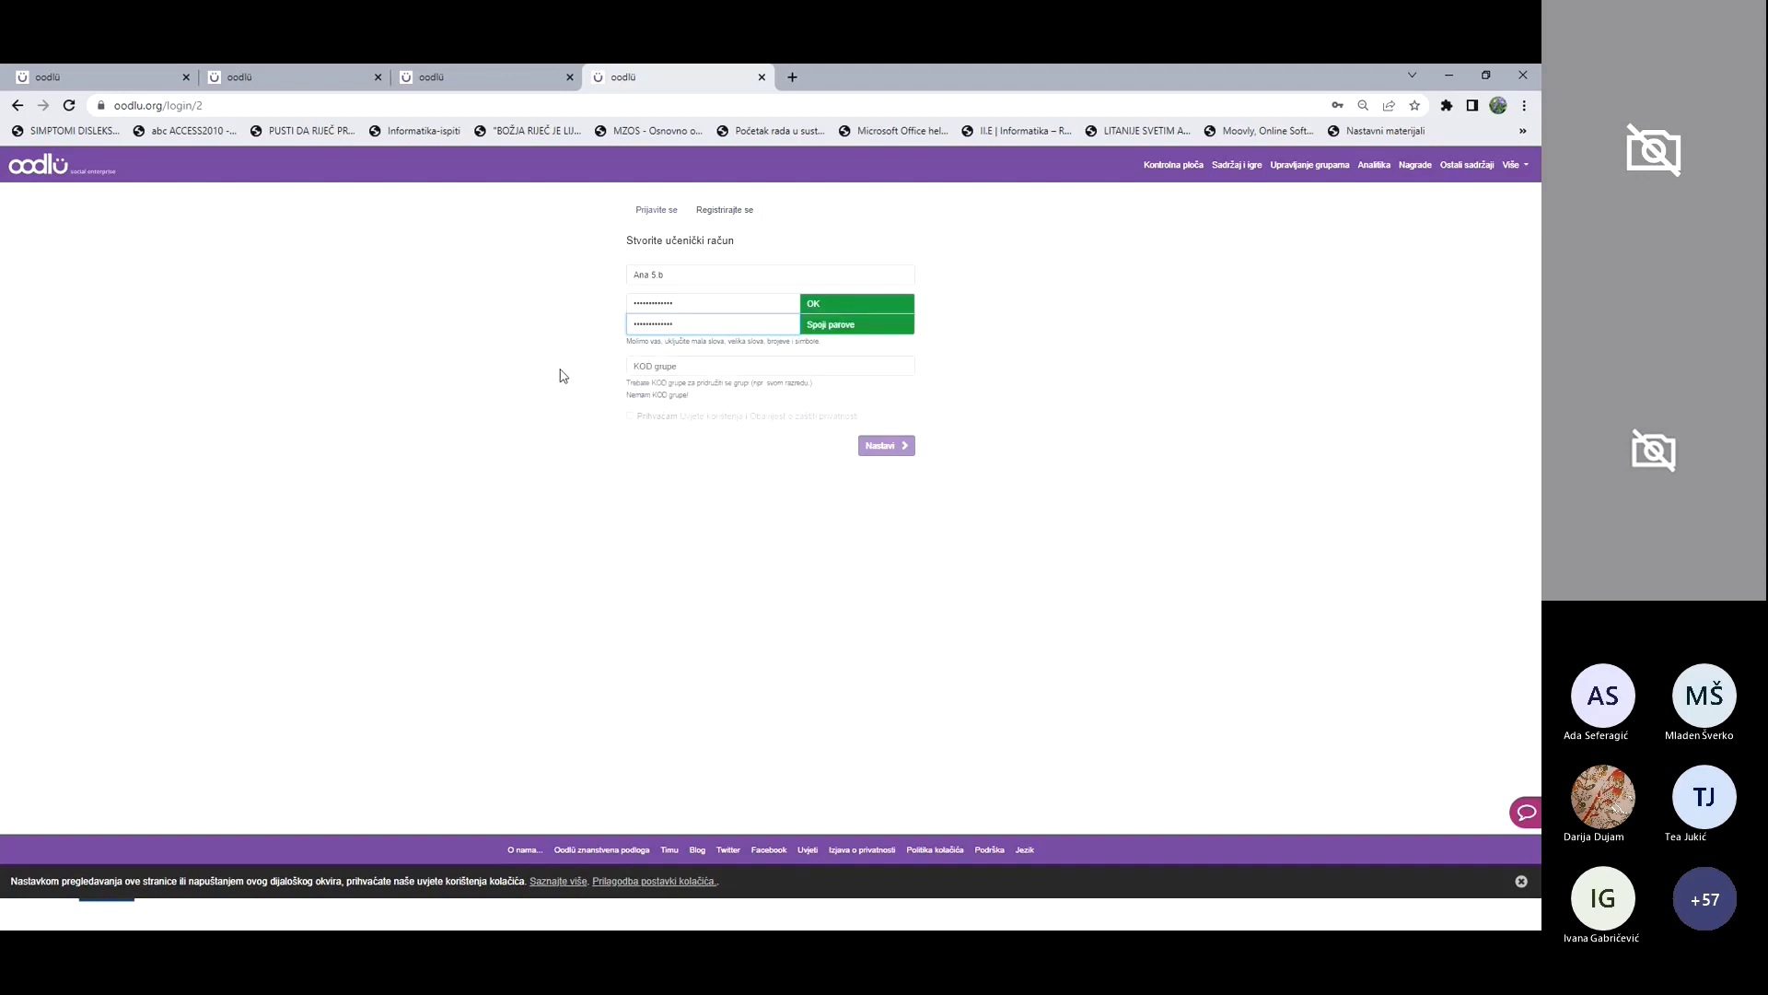
left_click(557, 374)
Step: Fill in the saved class group code, accept the terms and submit the registration
left_click(671, 365)
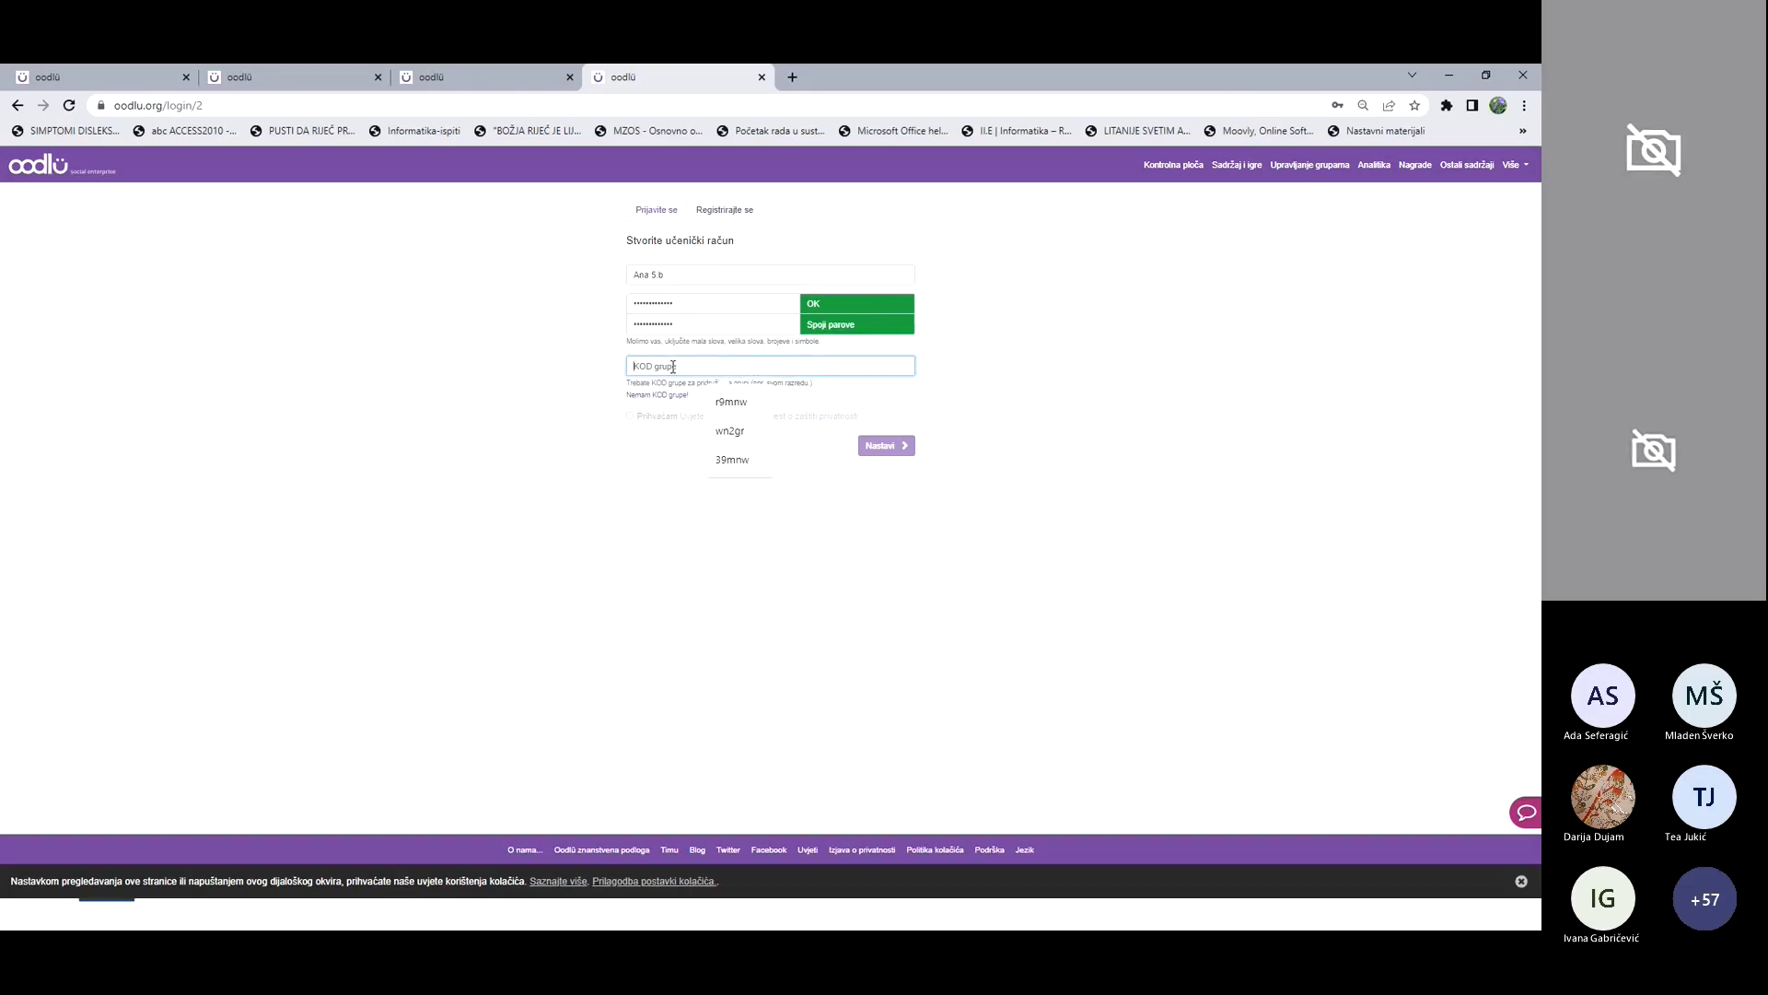
left_click(735, 409)
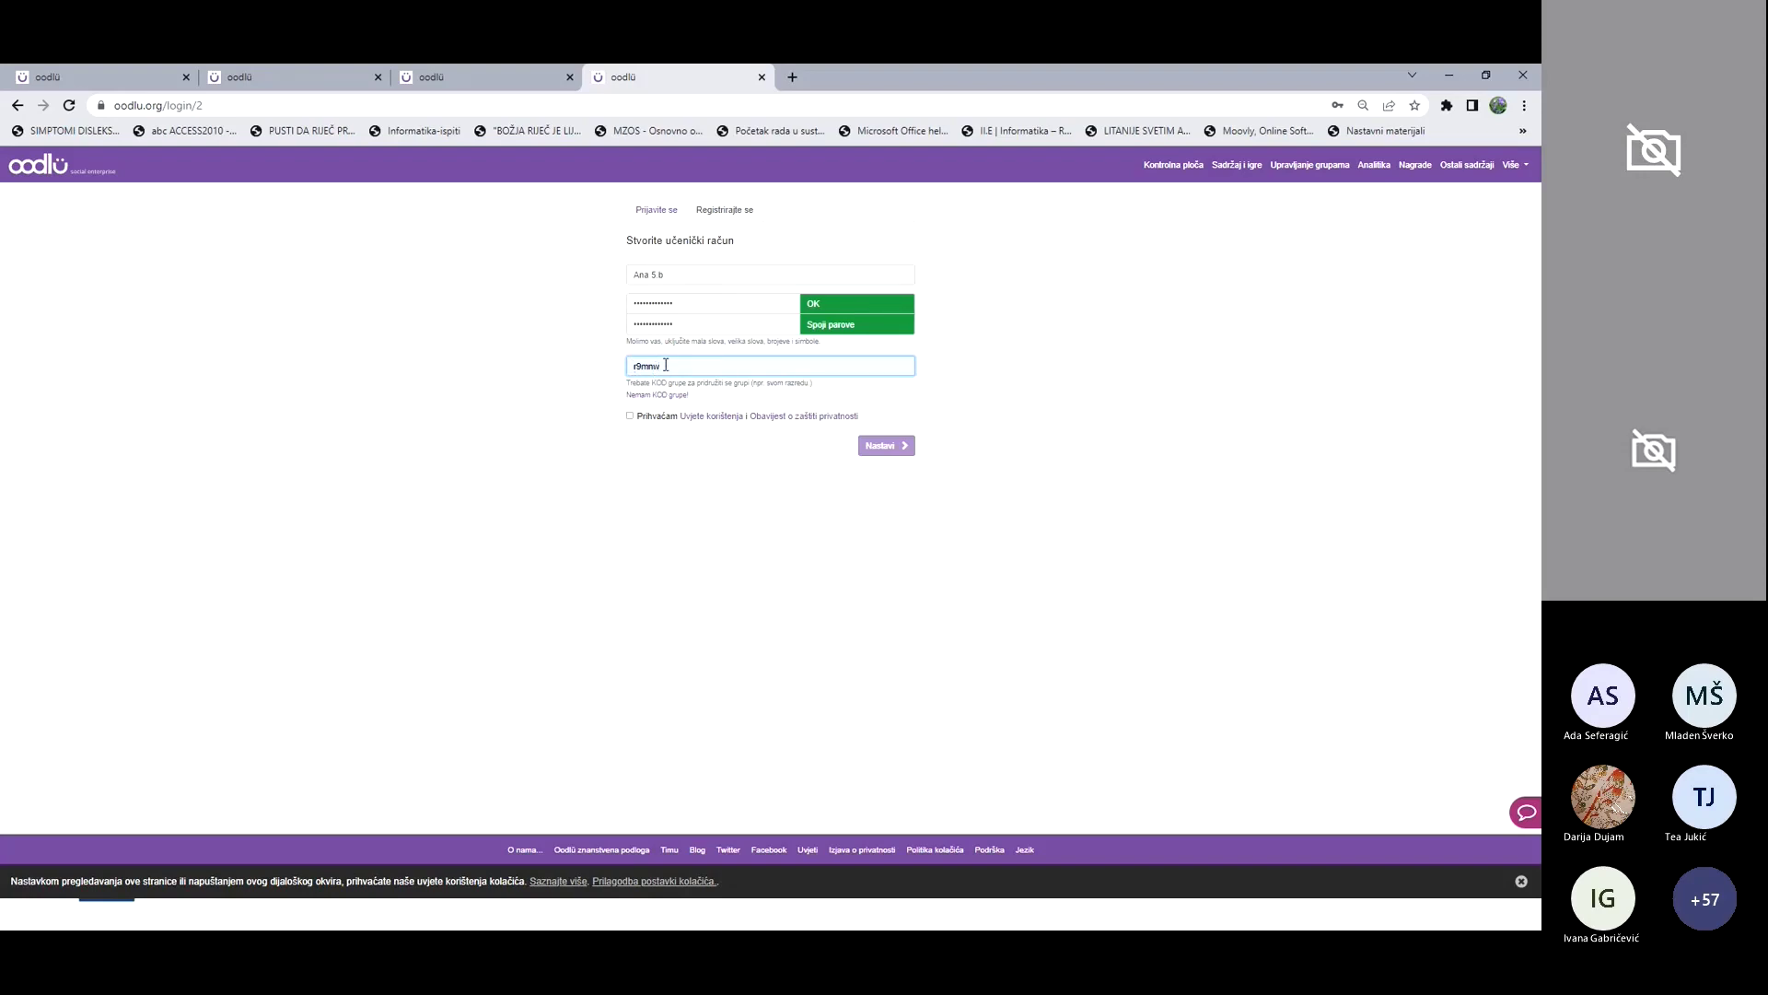
left_click(630, 416)
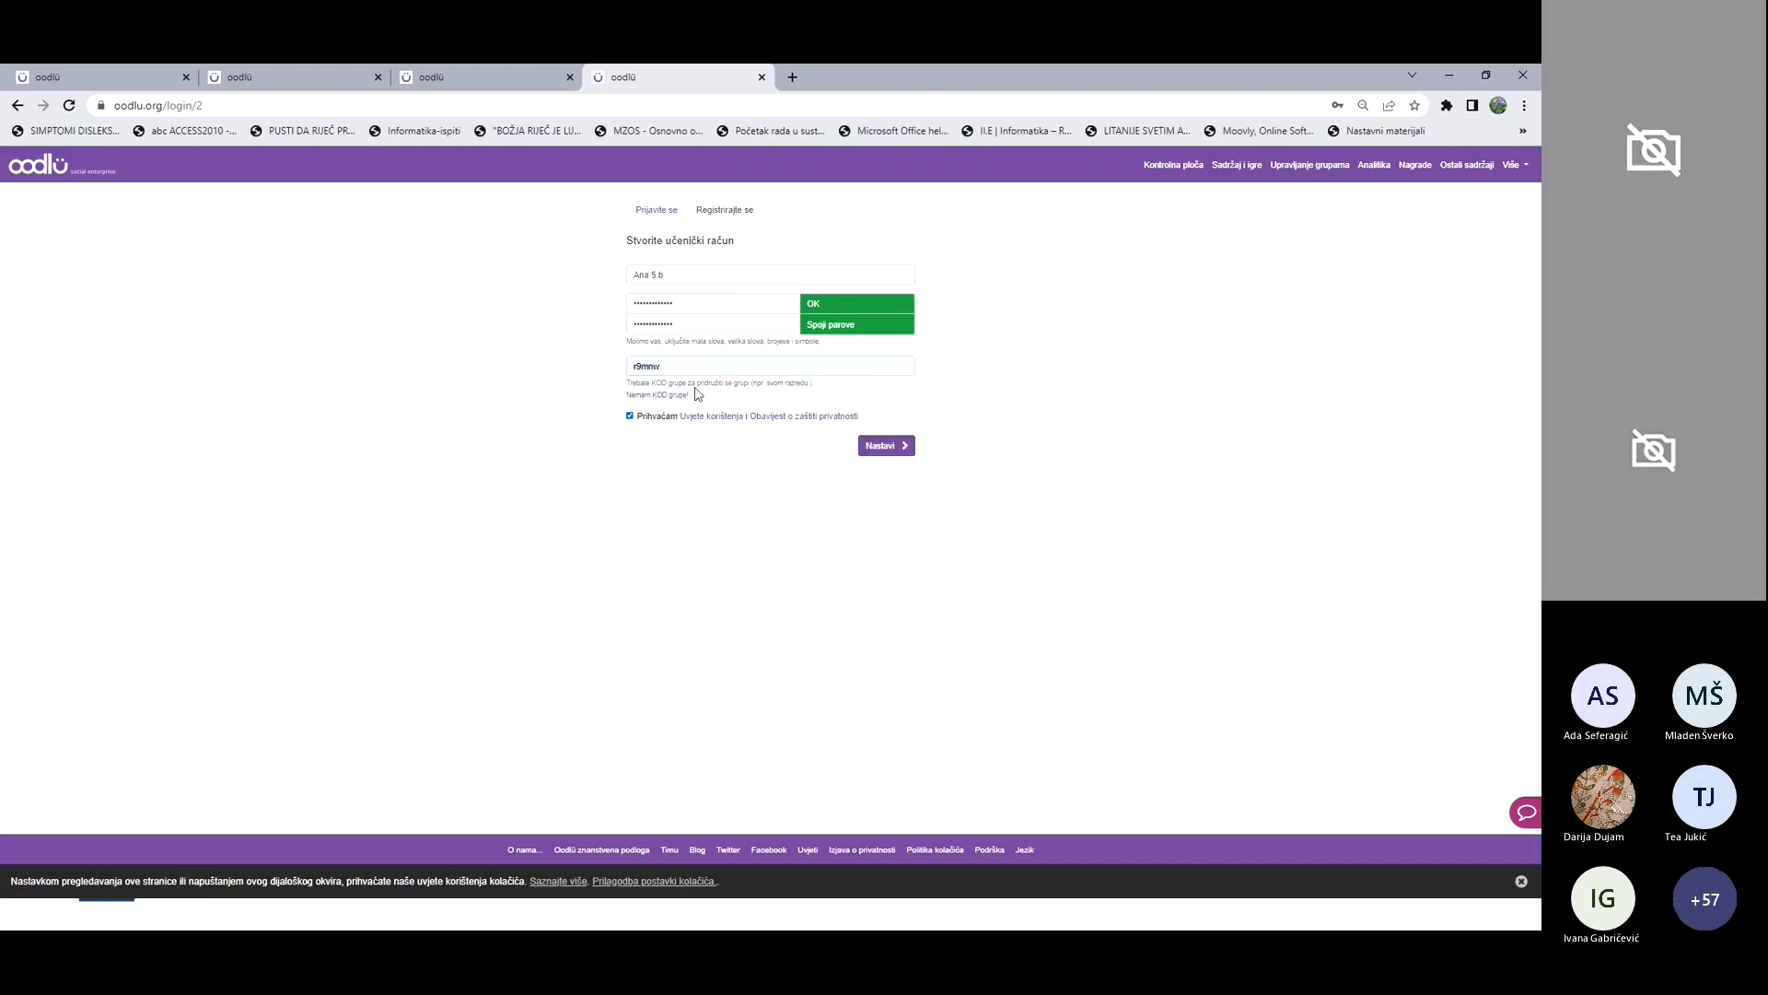
left_click(879, 451)
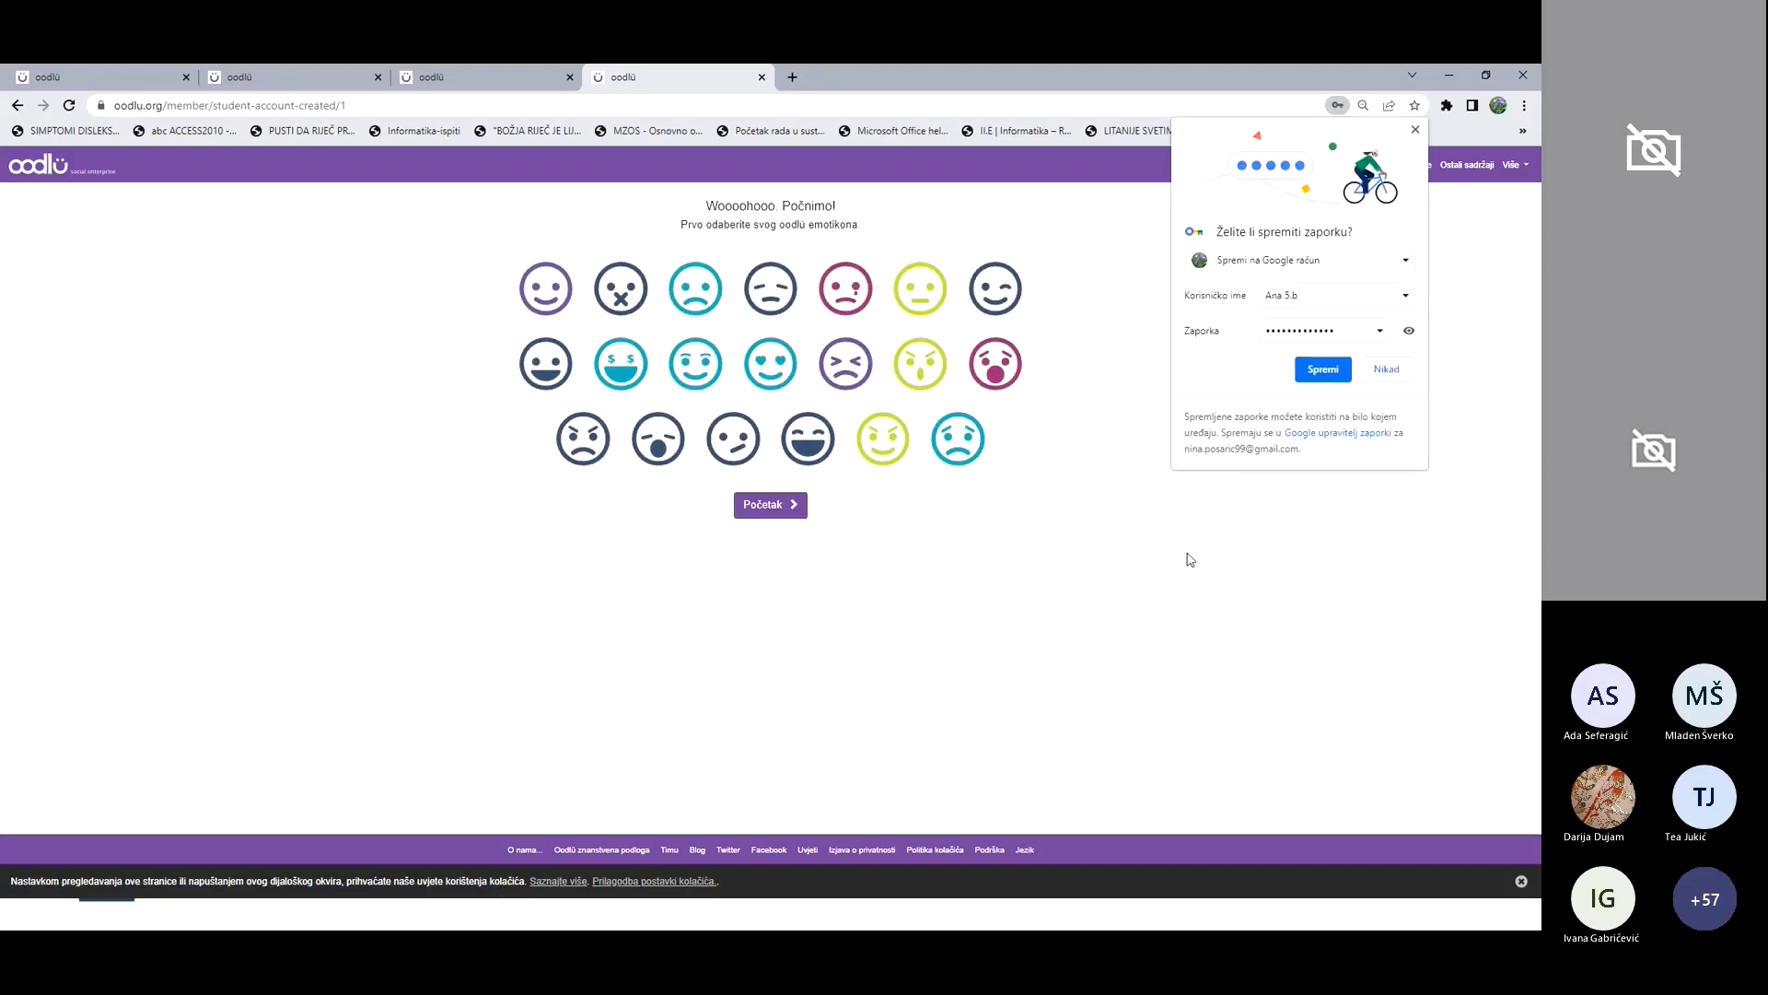
Step: Decline Chrome's password saving, pick the smiley emoticon and start playing with Početak
left_click(1388, 370)
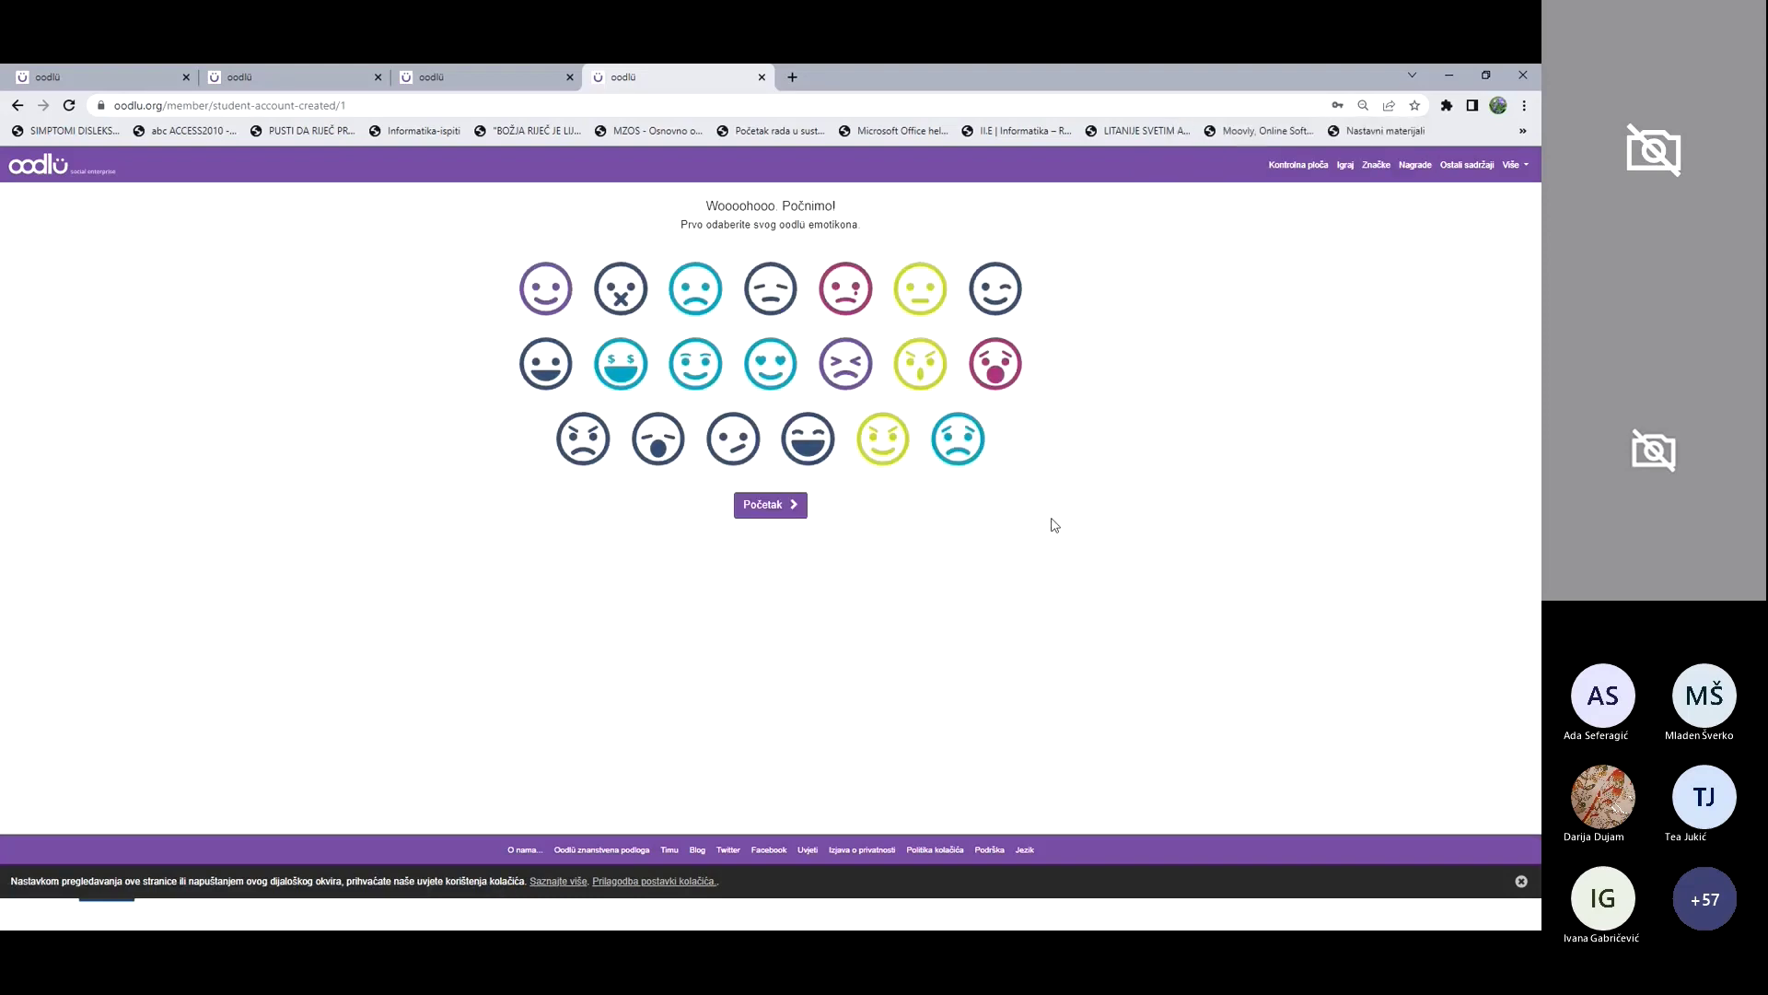
left_click(563, 304)
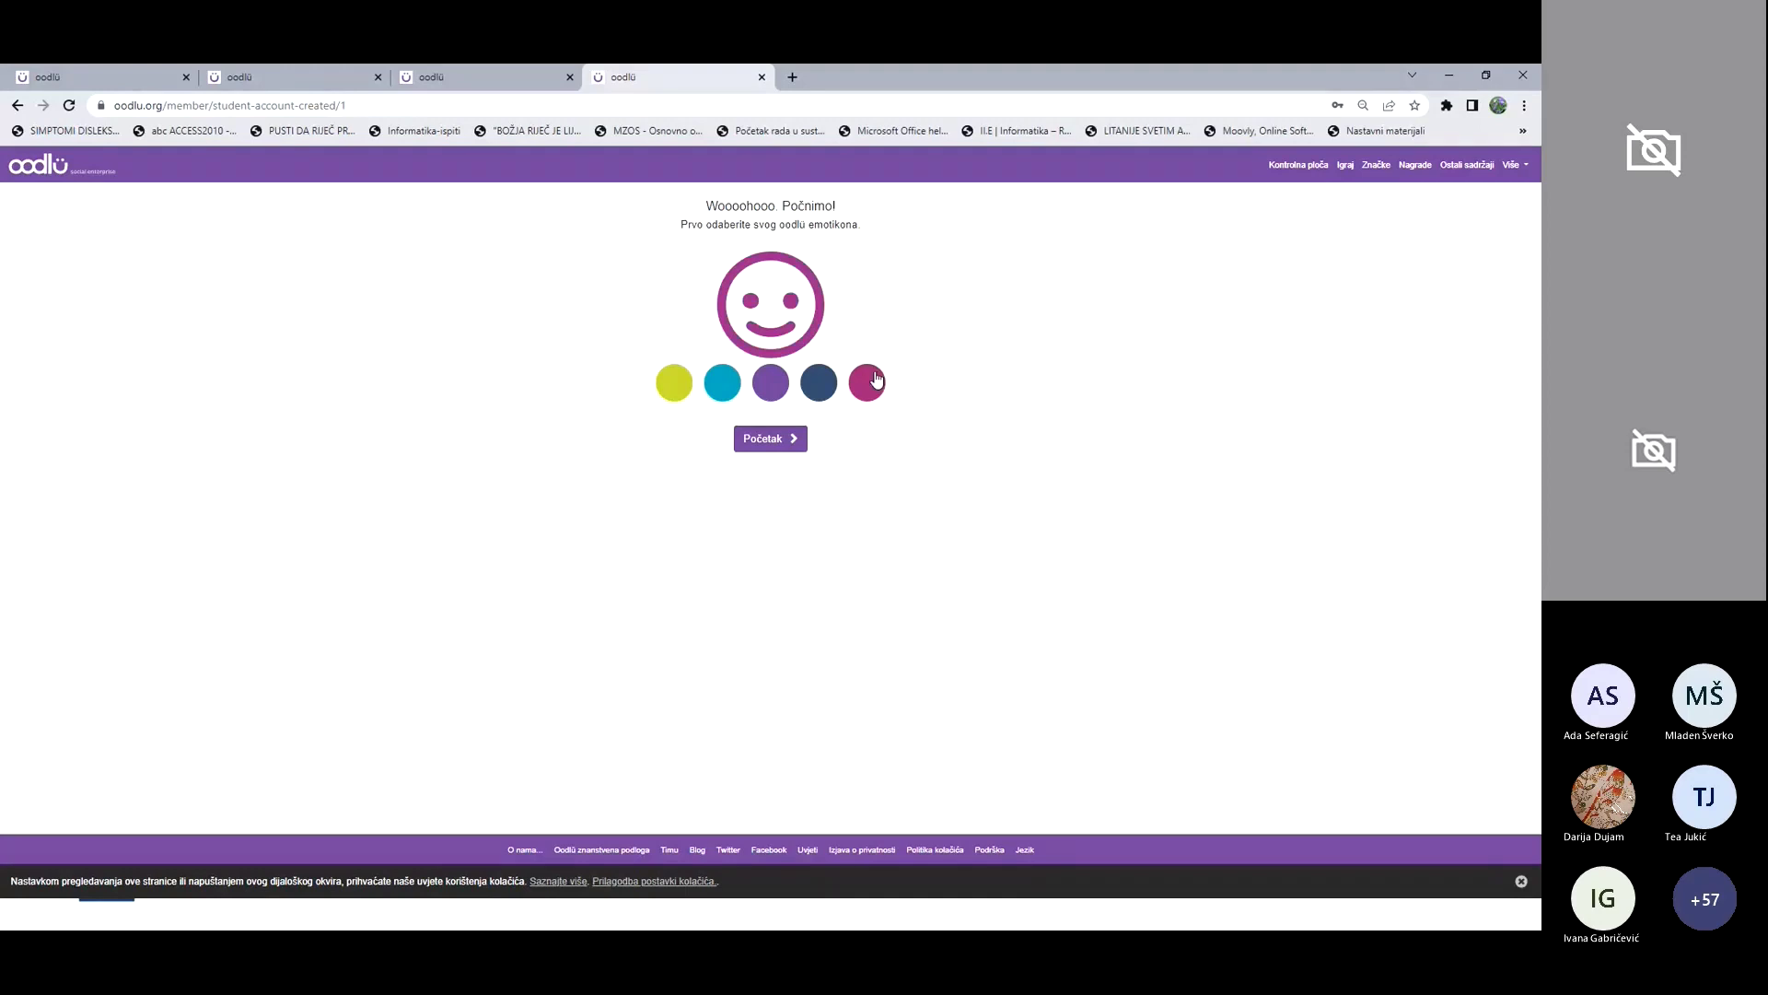
left_click(789, 441)
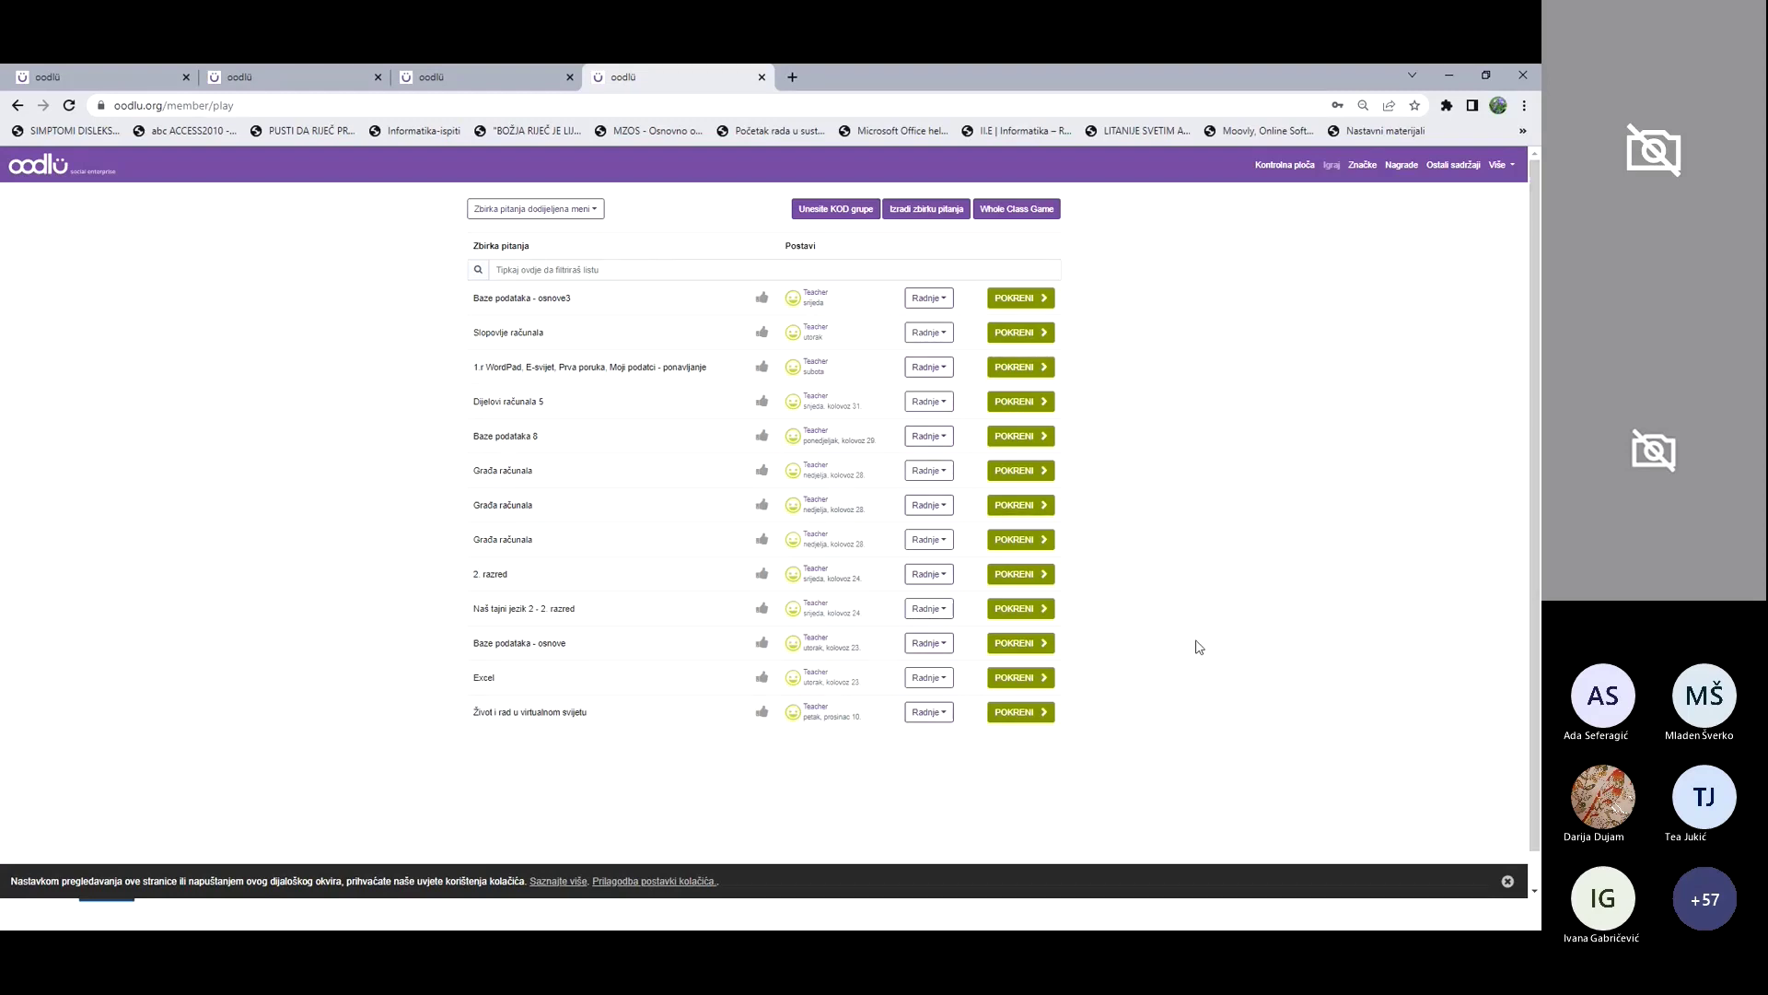
Step: Log out of the student account via Više and sign in with the teacher credentials
left_click(529, 77)
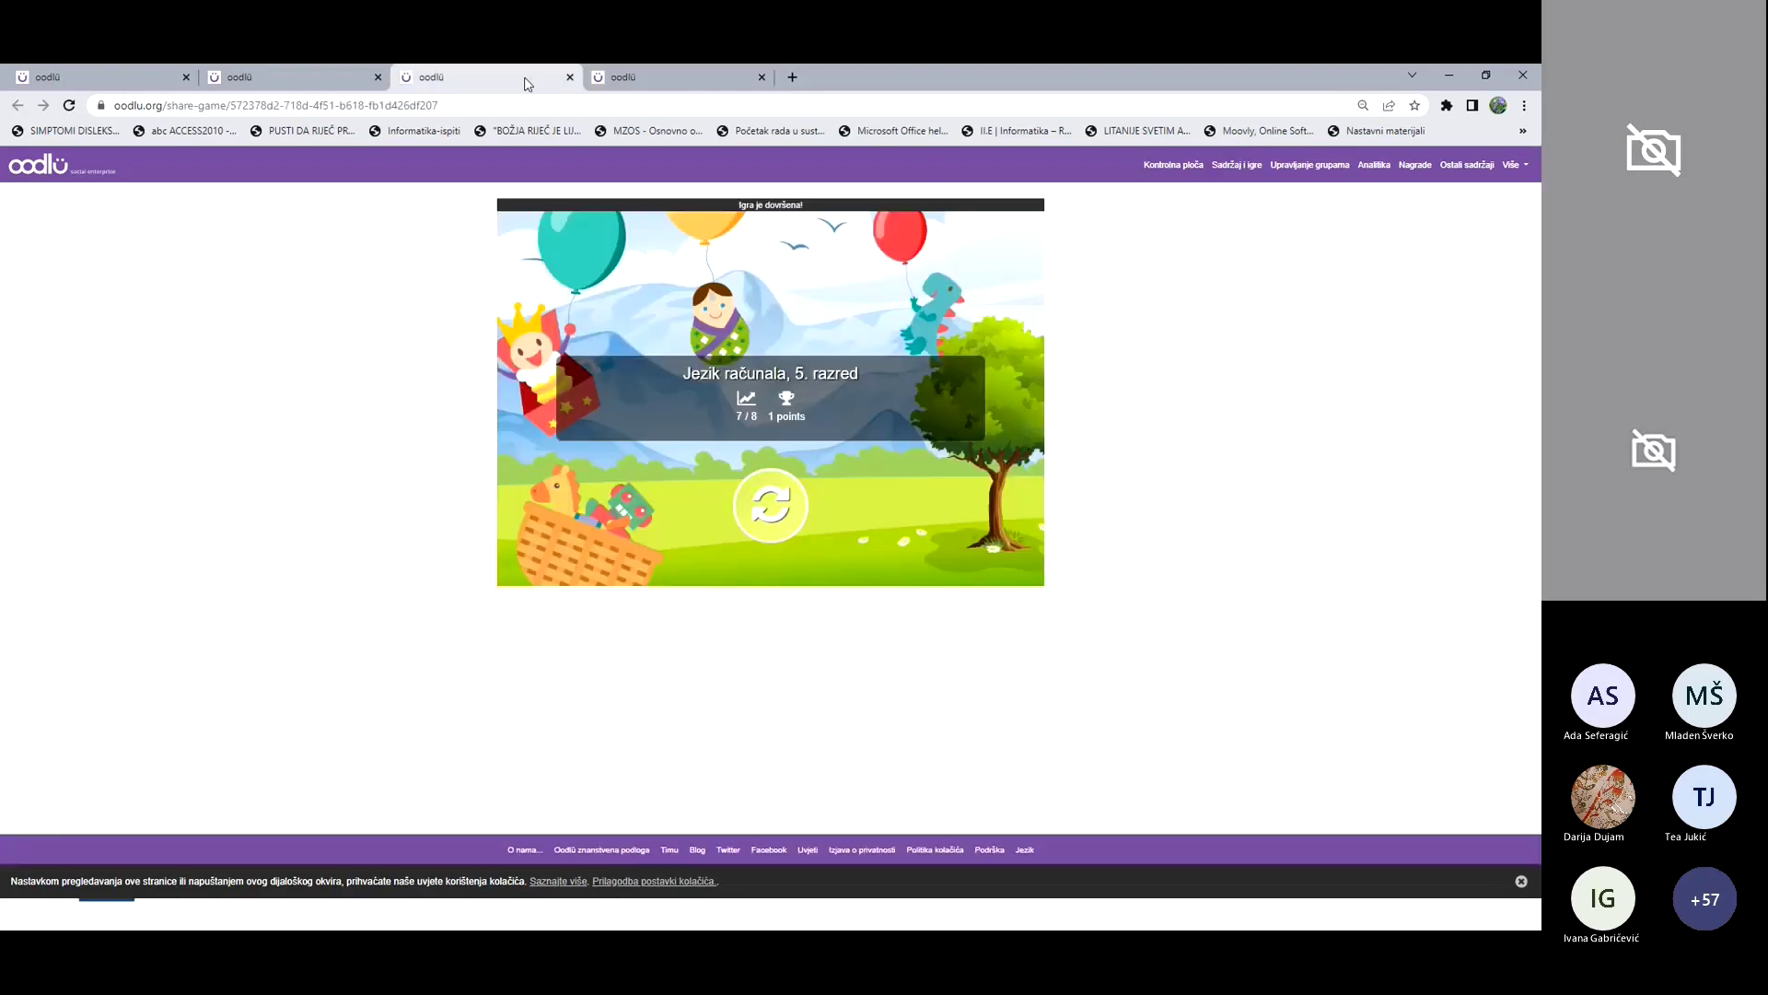
left_click(663, 81)
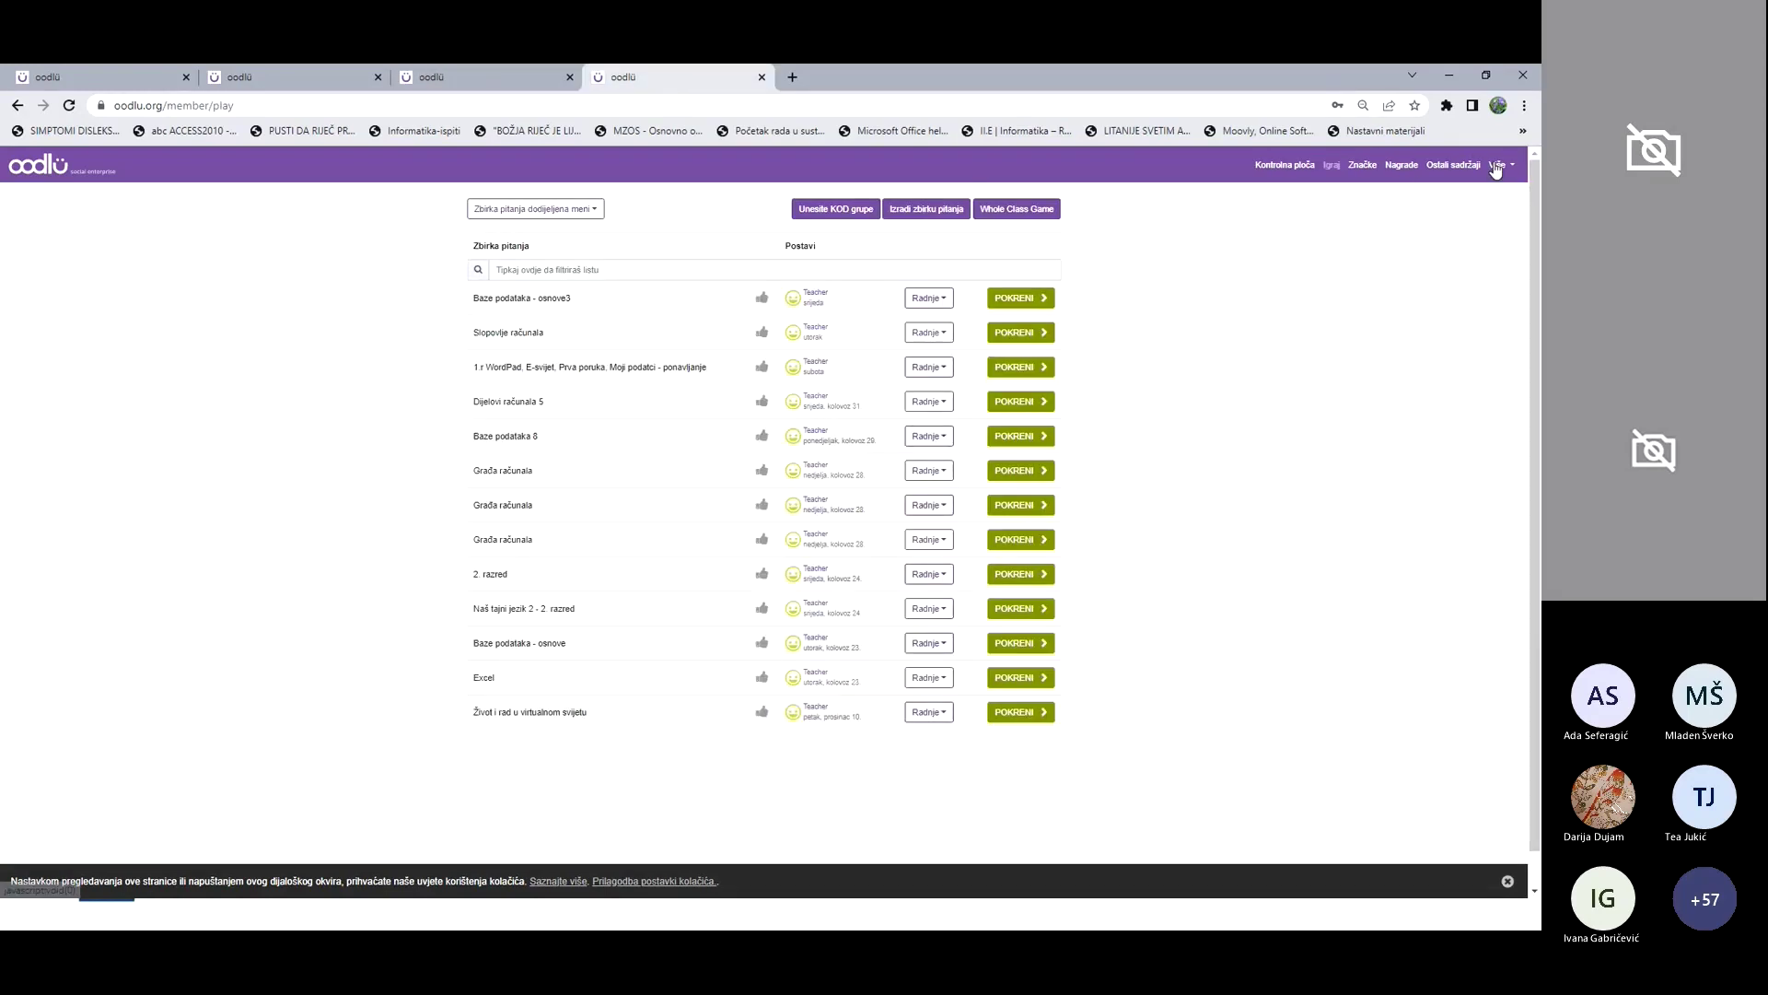
left_click(1497, 165)
left_click(1453, 224)
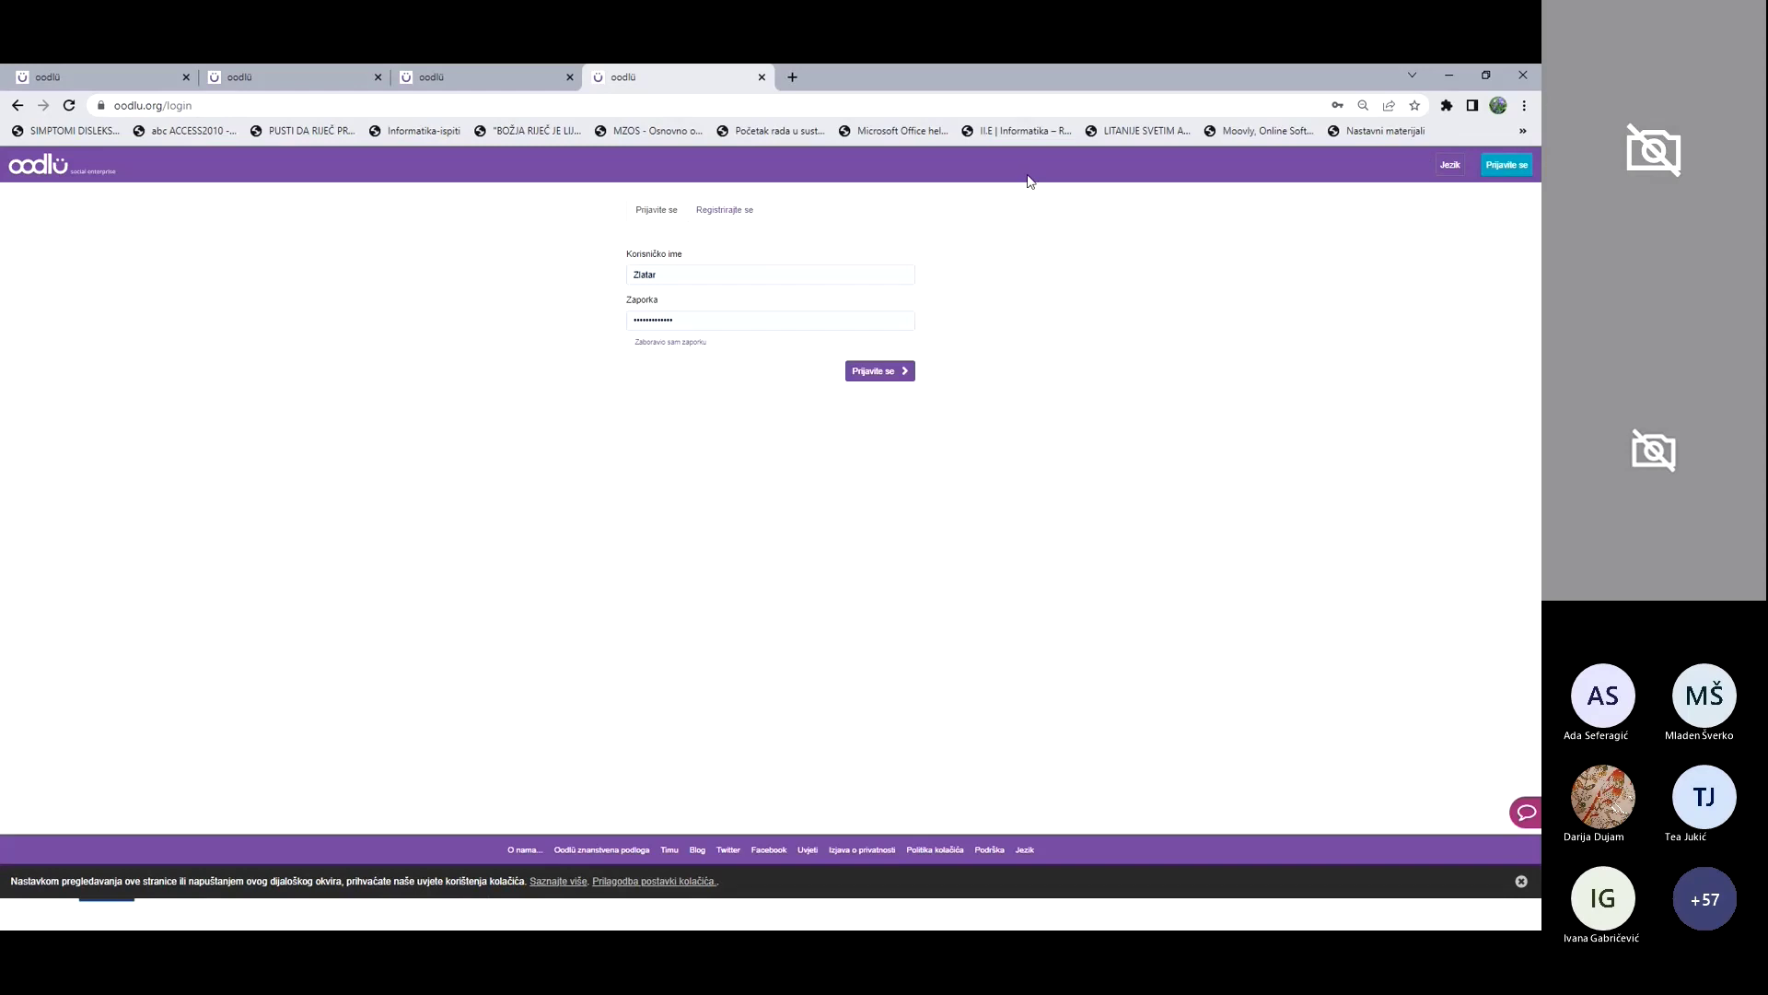
left_click(865, 372)
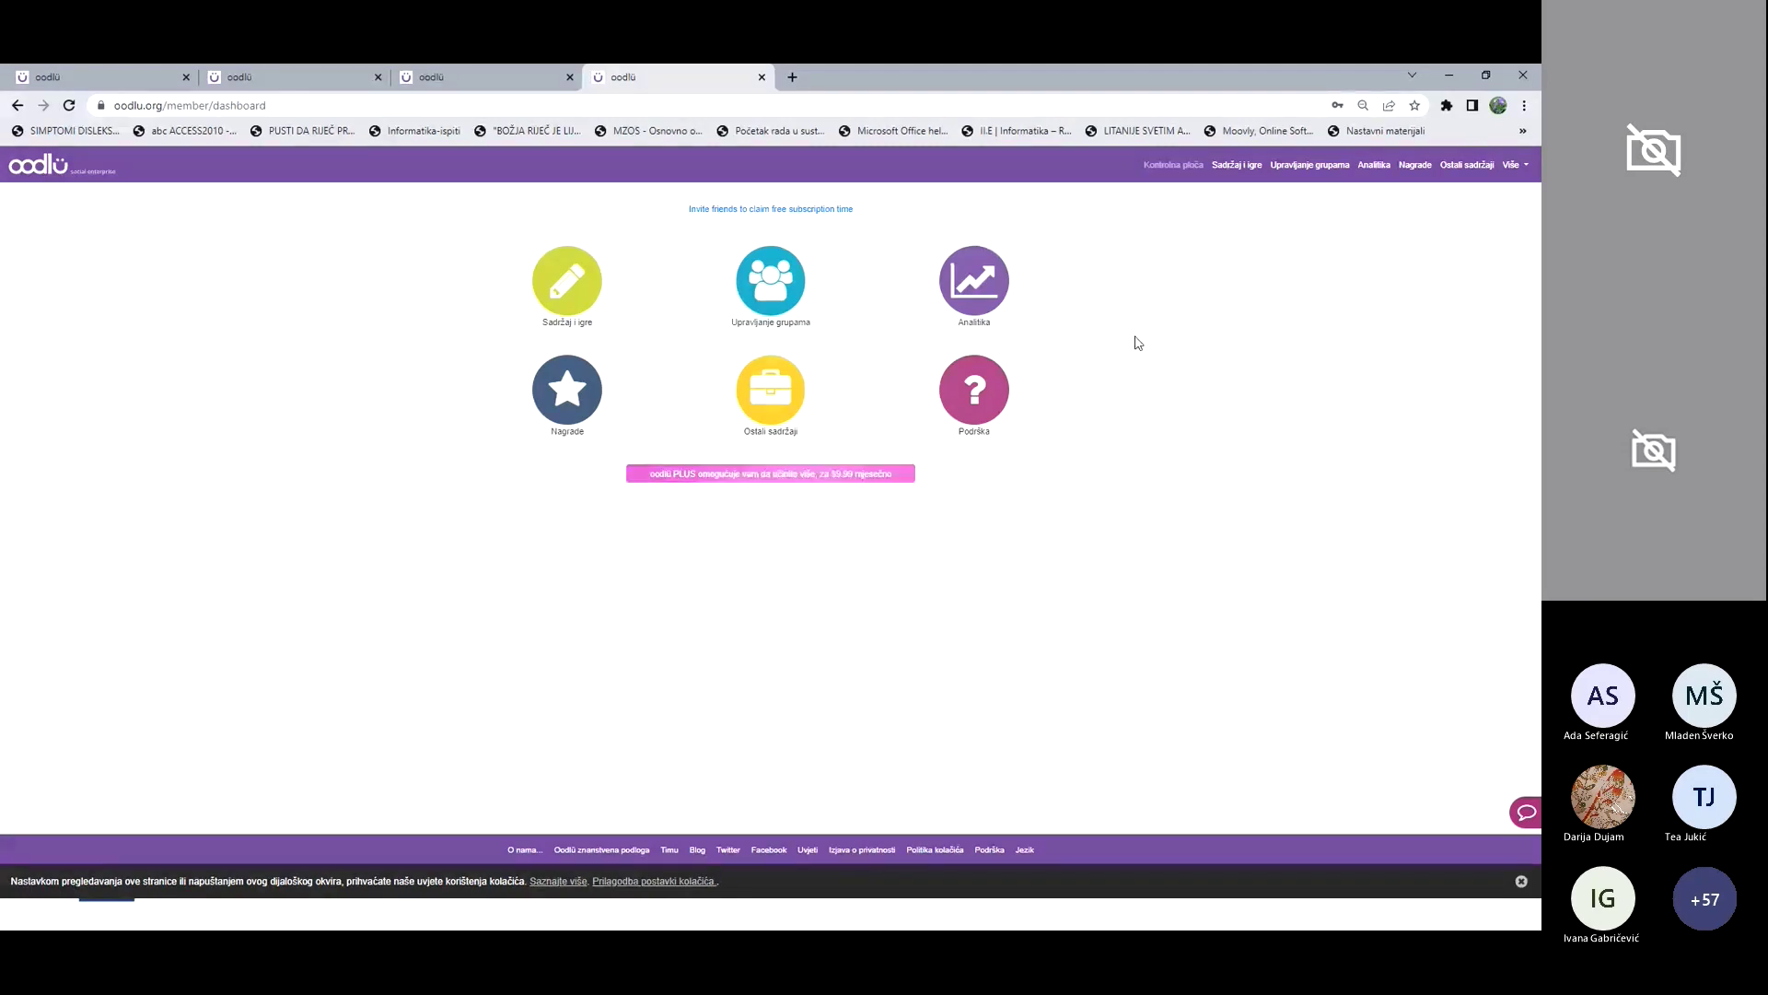
Step: Open Analitika and select the OŠ Ante Kovačića Zlatar group in the Sažetak dropdown
left_click(986, 289)
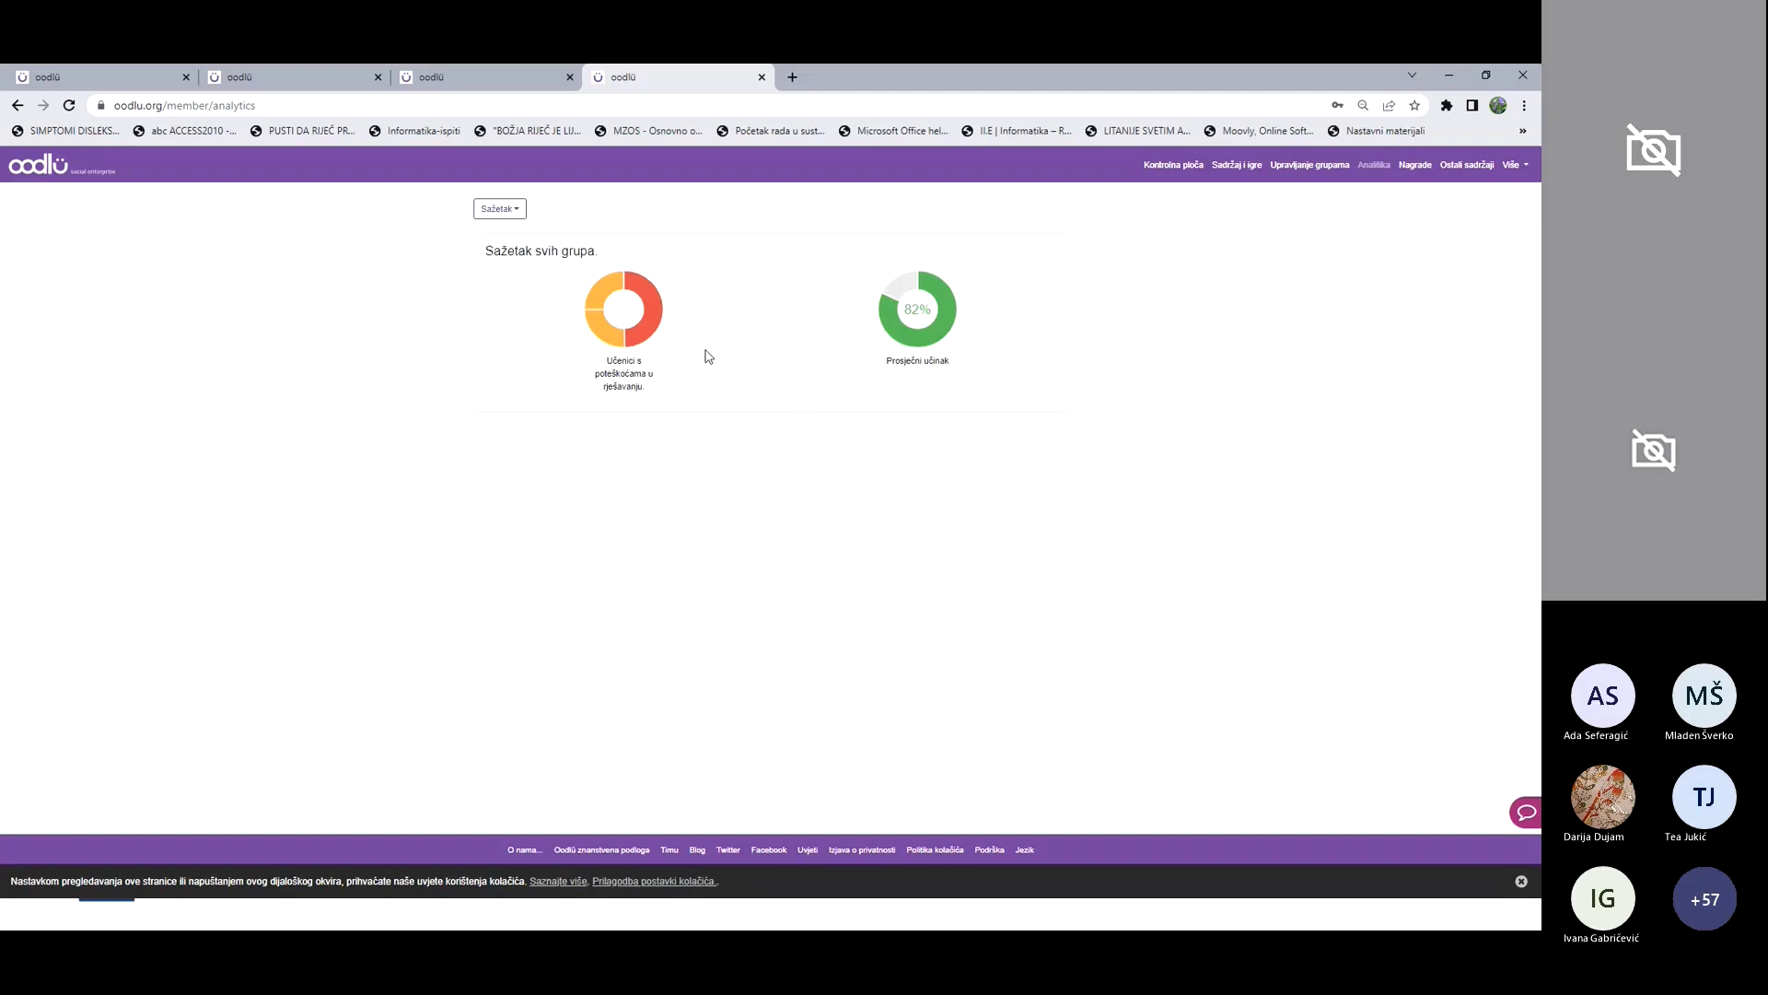
mouse_move(659, 318)
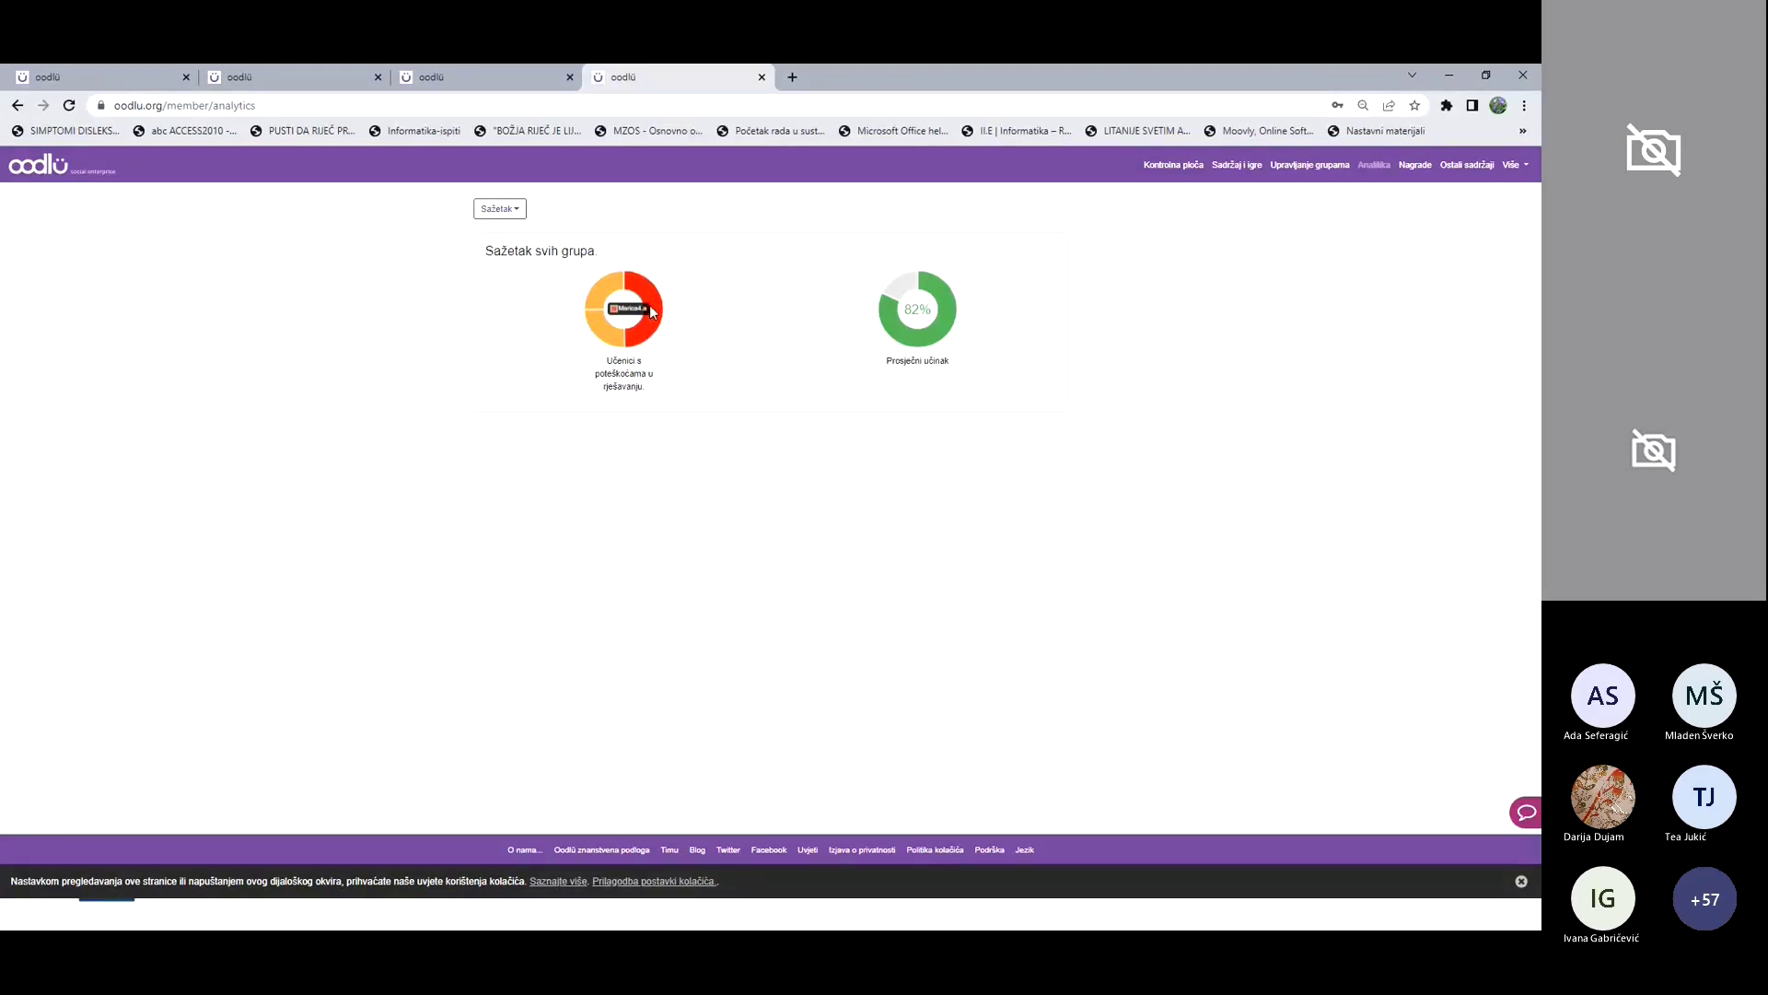
mouse_move(604, 299)
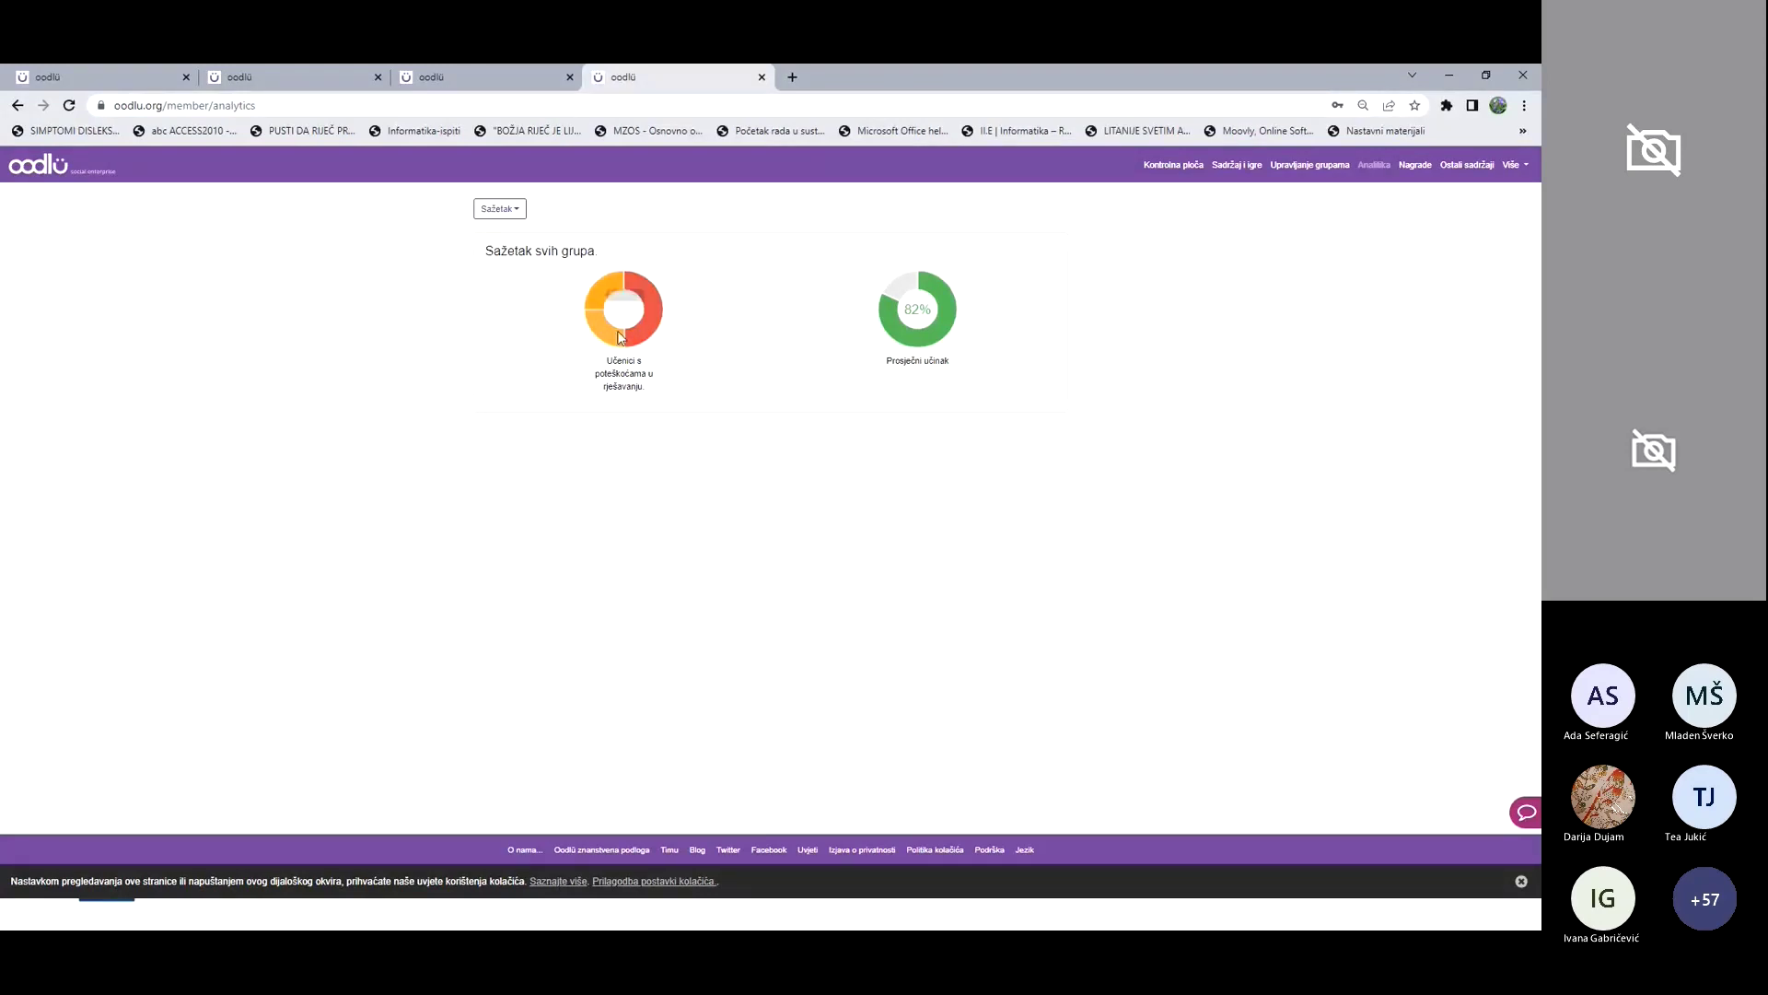
mouse_move(616, 340)
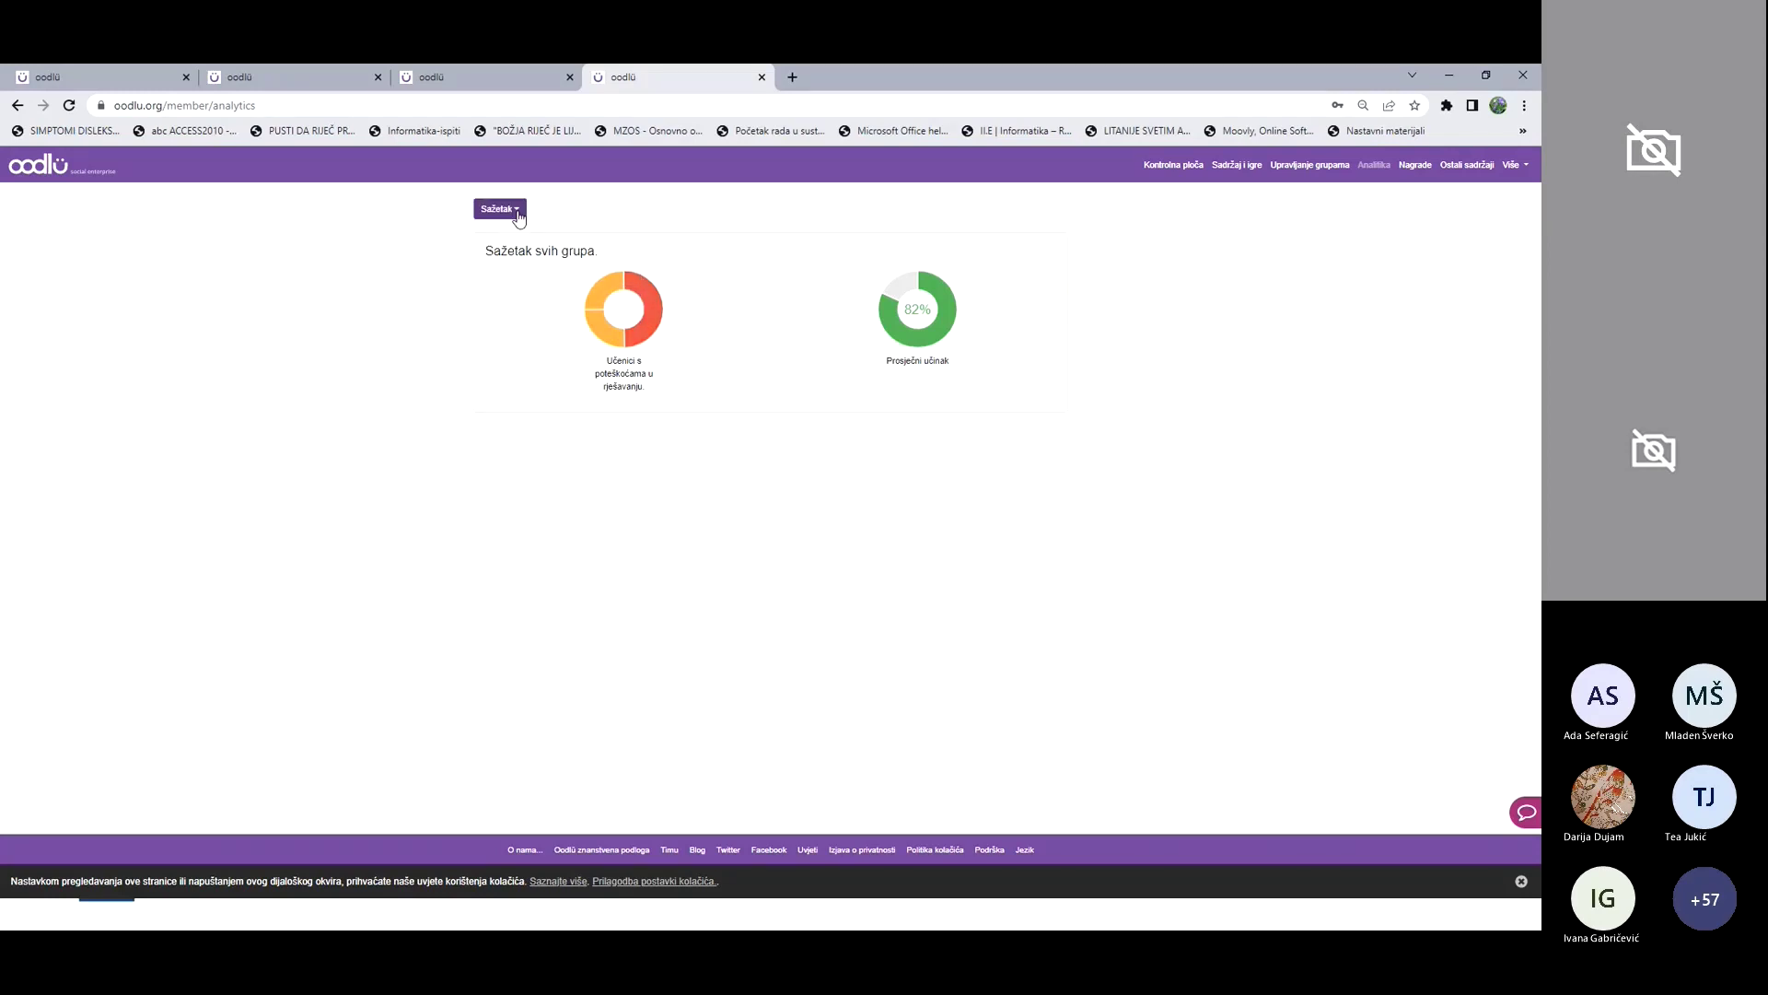
left_click(518, 218)
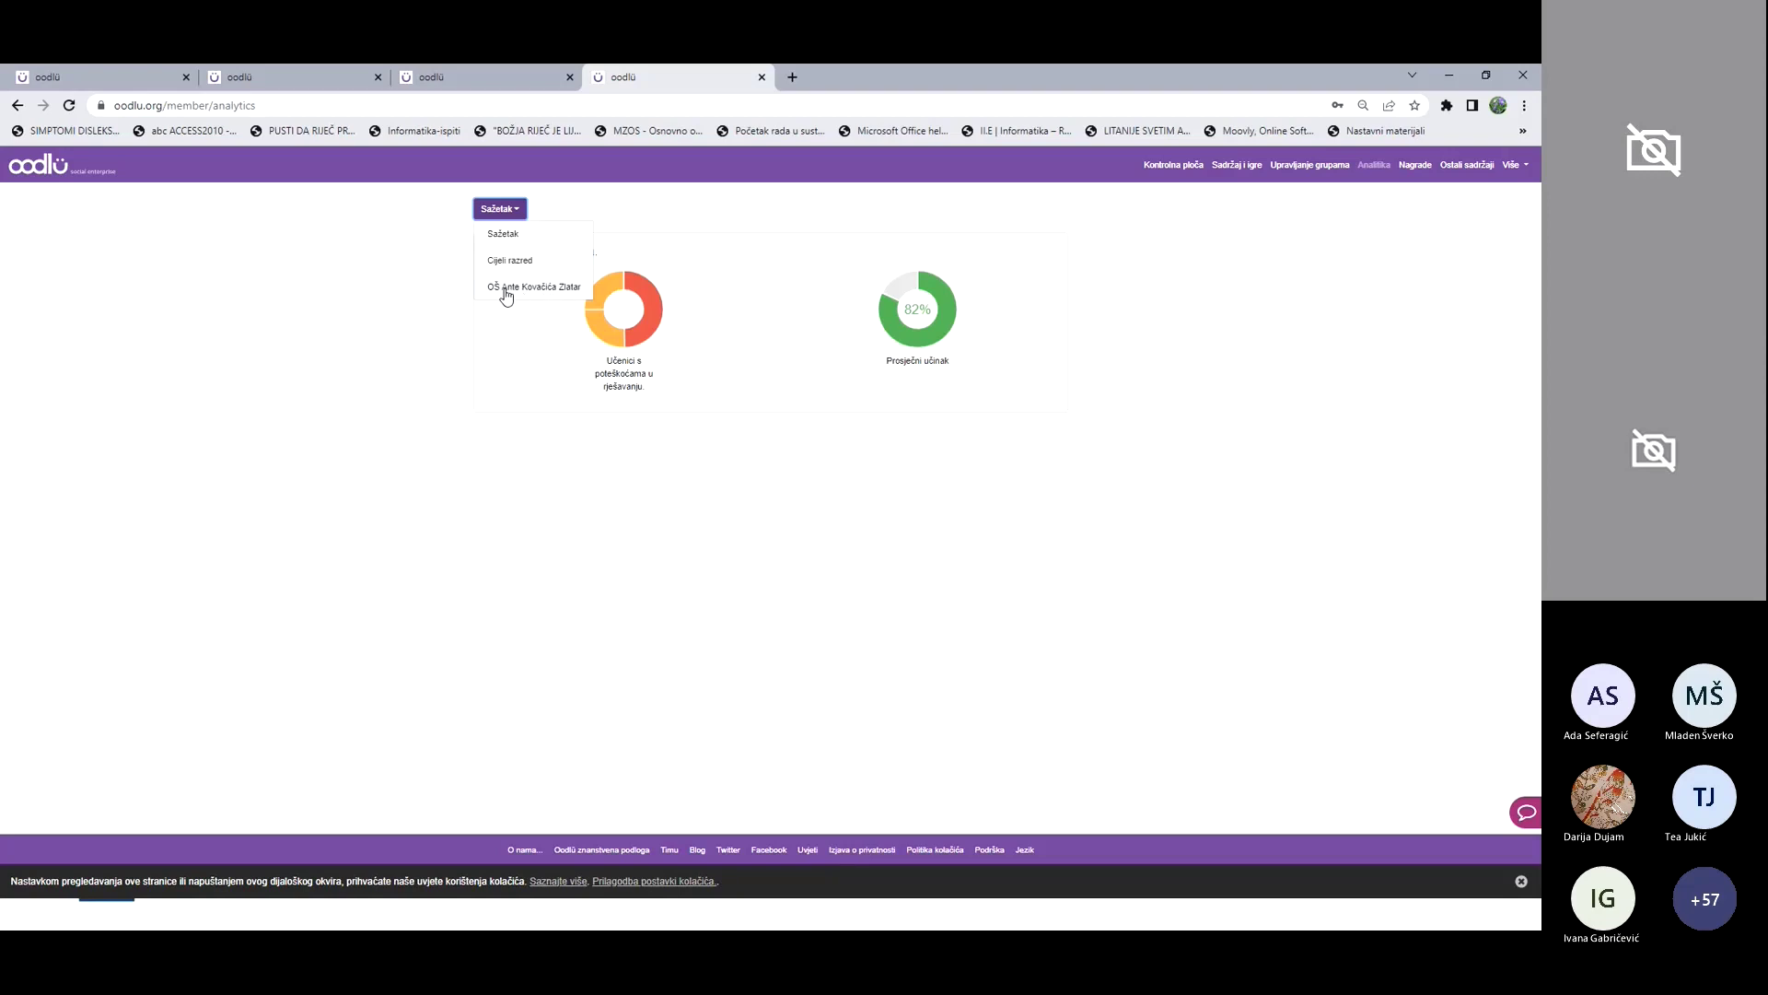
left_click(514, 295)
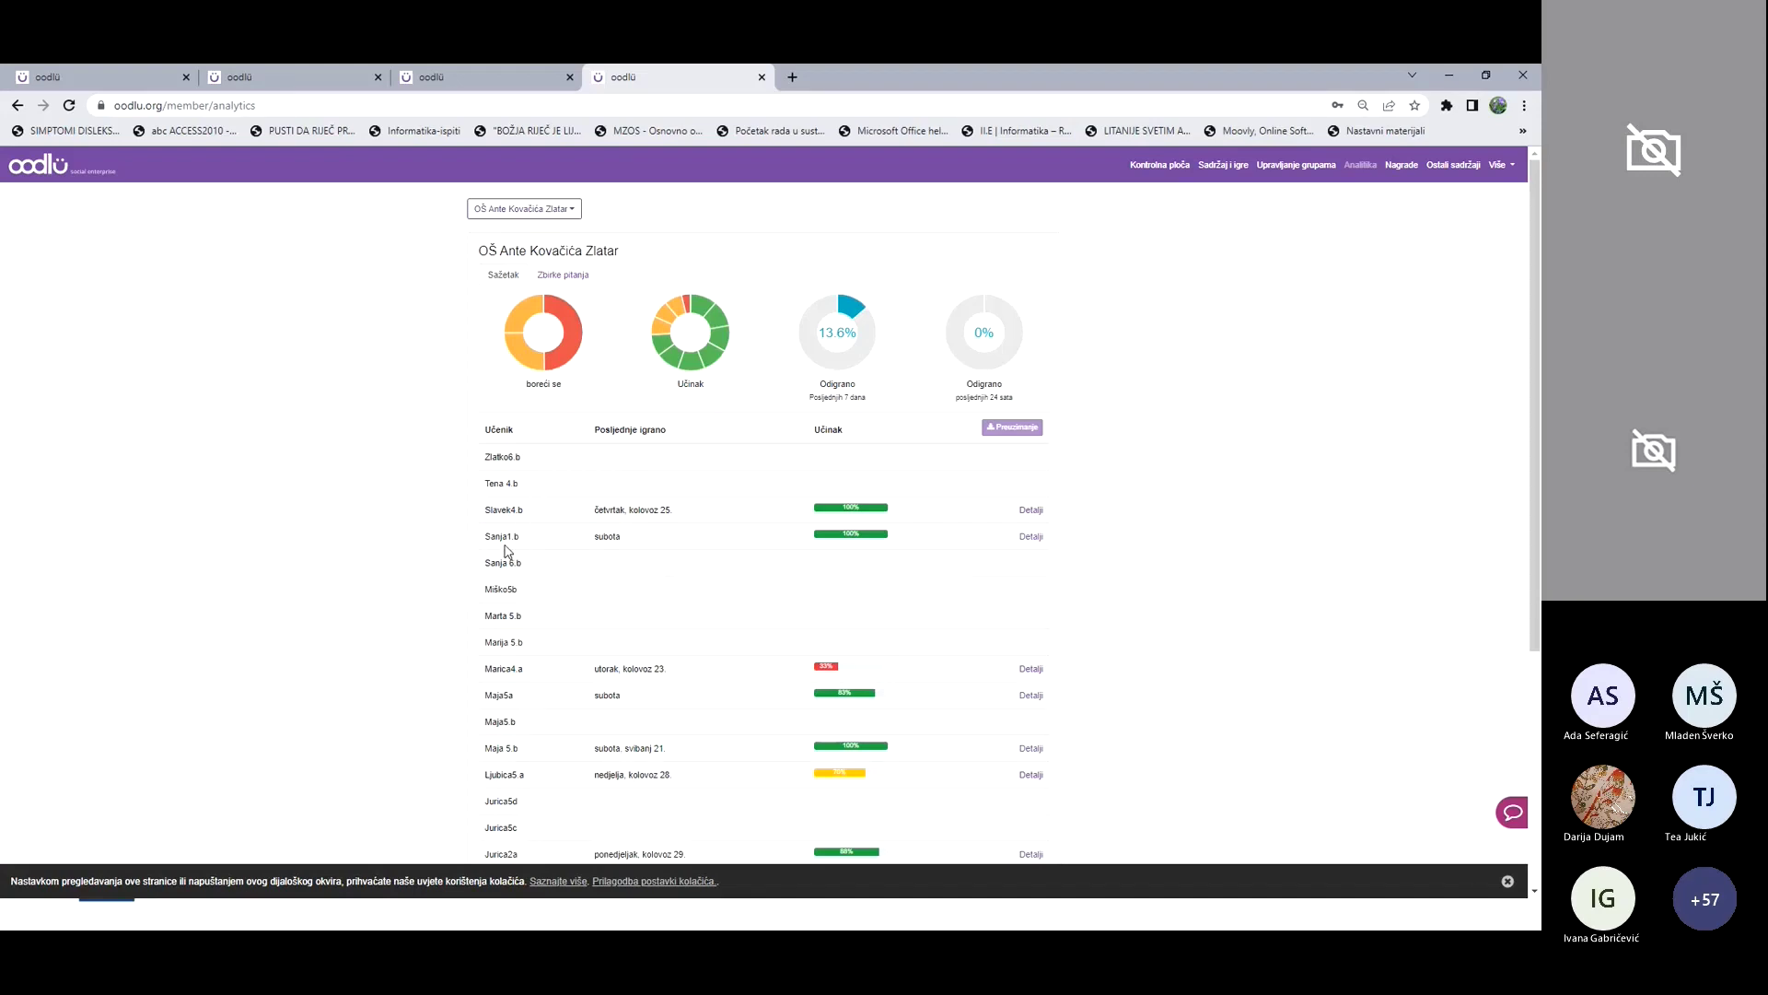
Step: Review one student's results and the Život i rad u virtualnom svijetu collection details, then close both
scroll(509, 549, "down", 1)
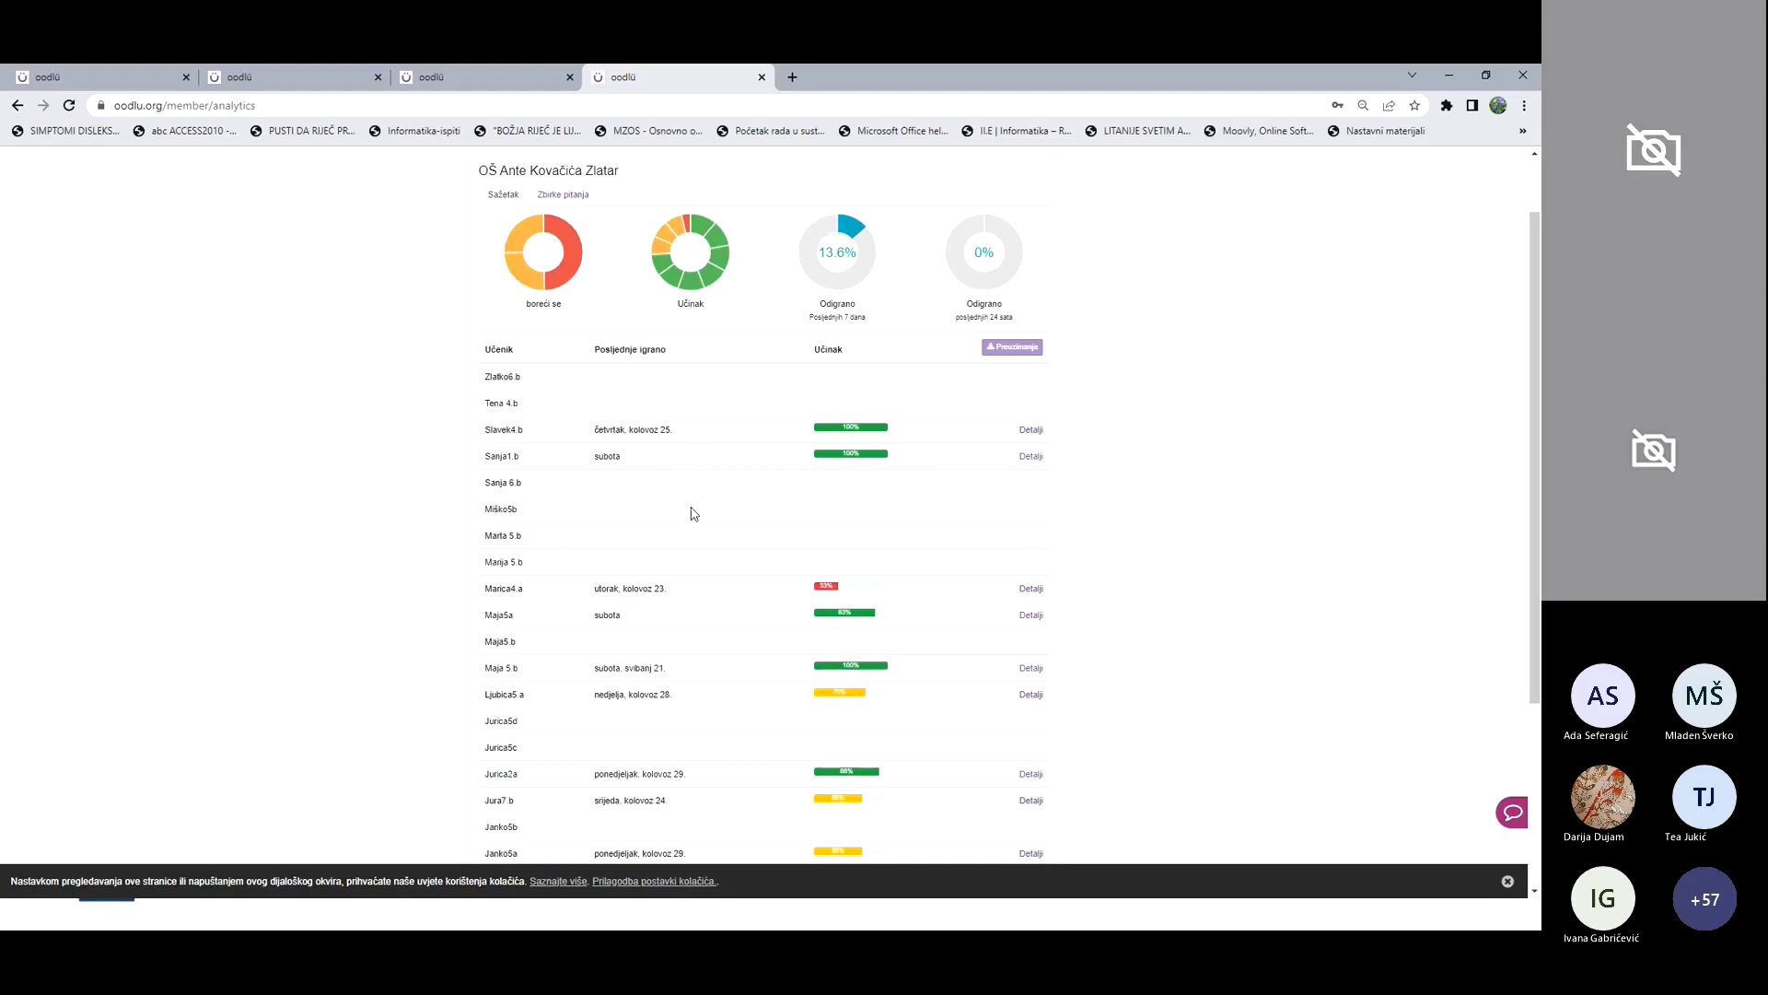
scroll(888, 585, "down", 1)
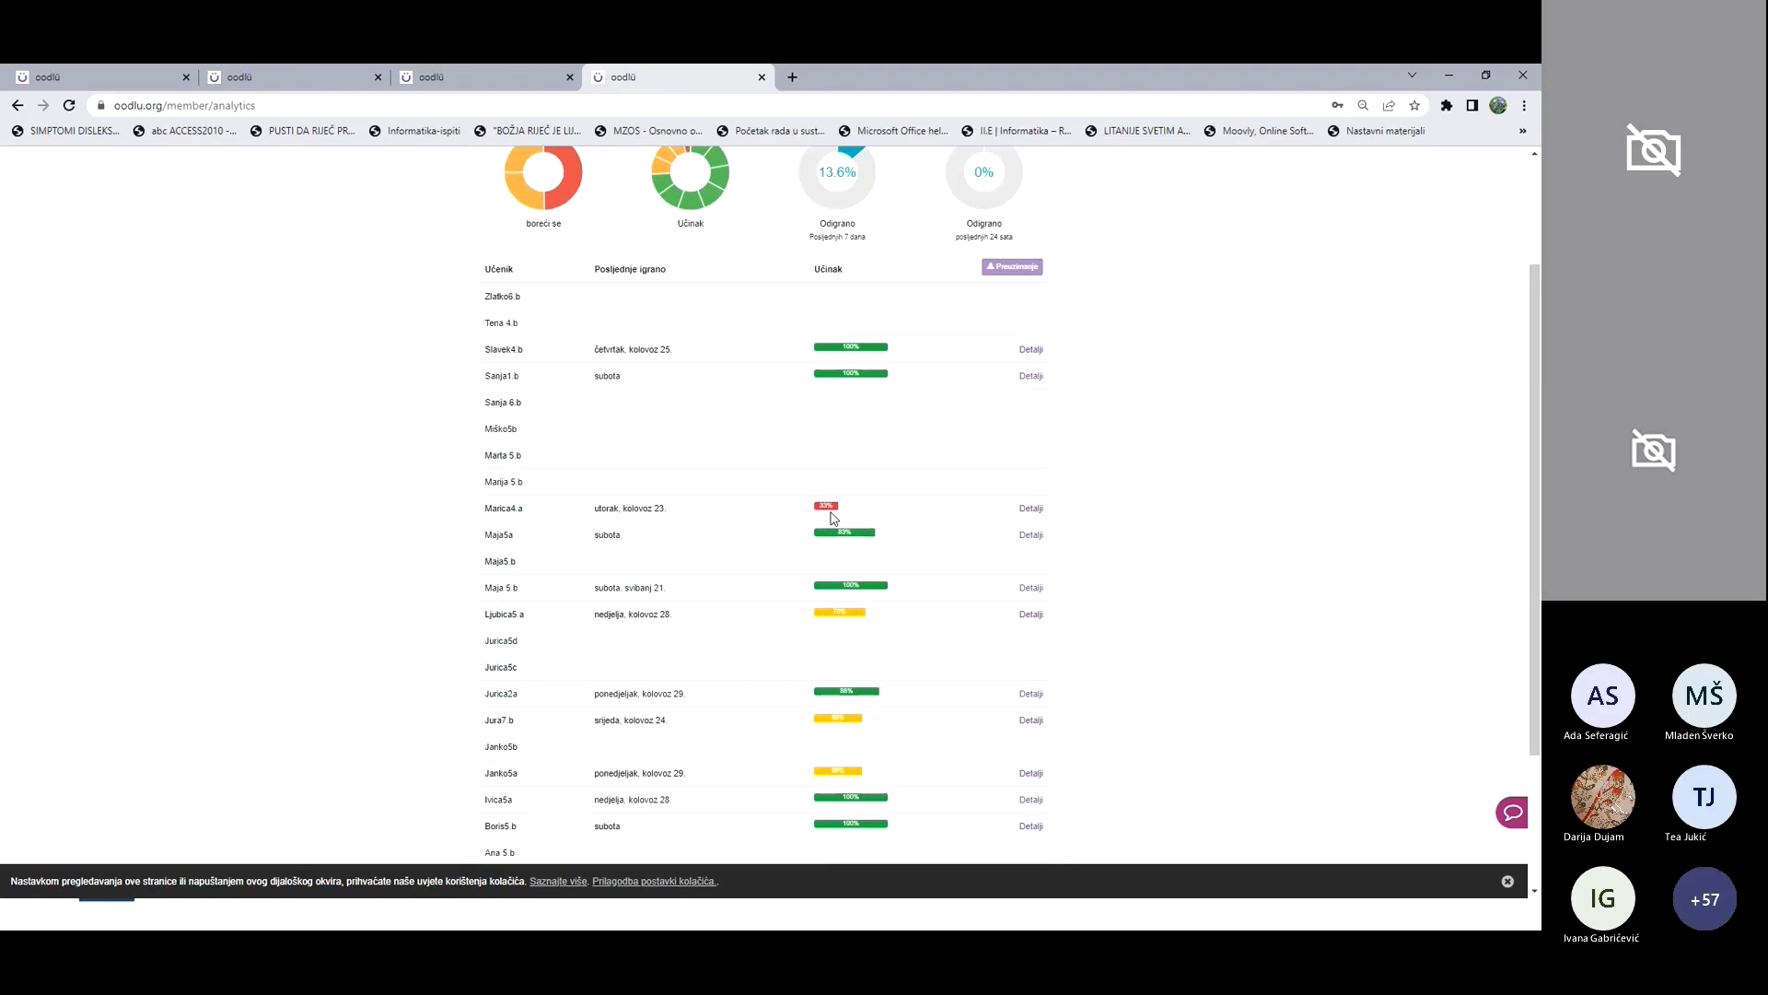
scroll(870, 649, "down", 1)
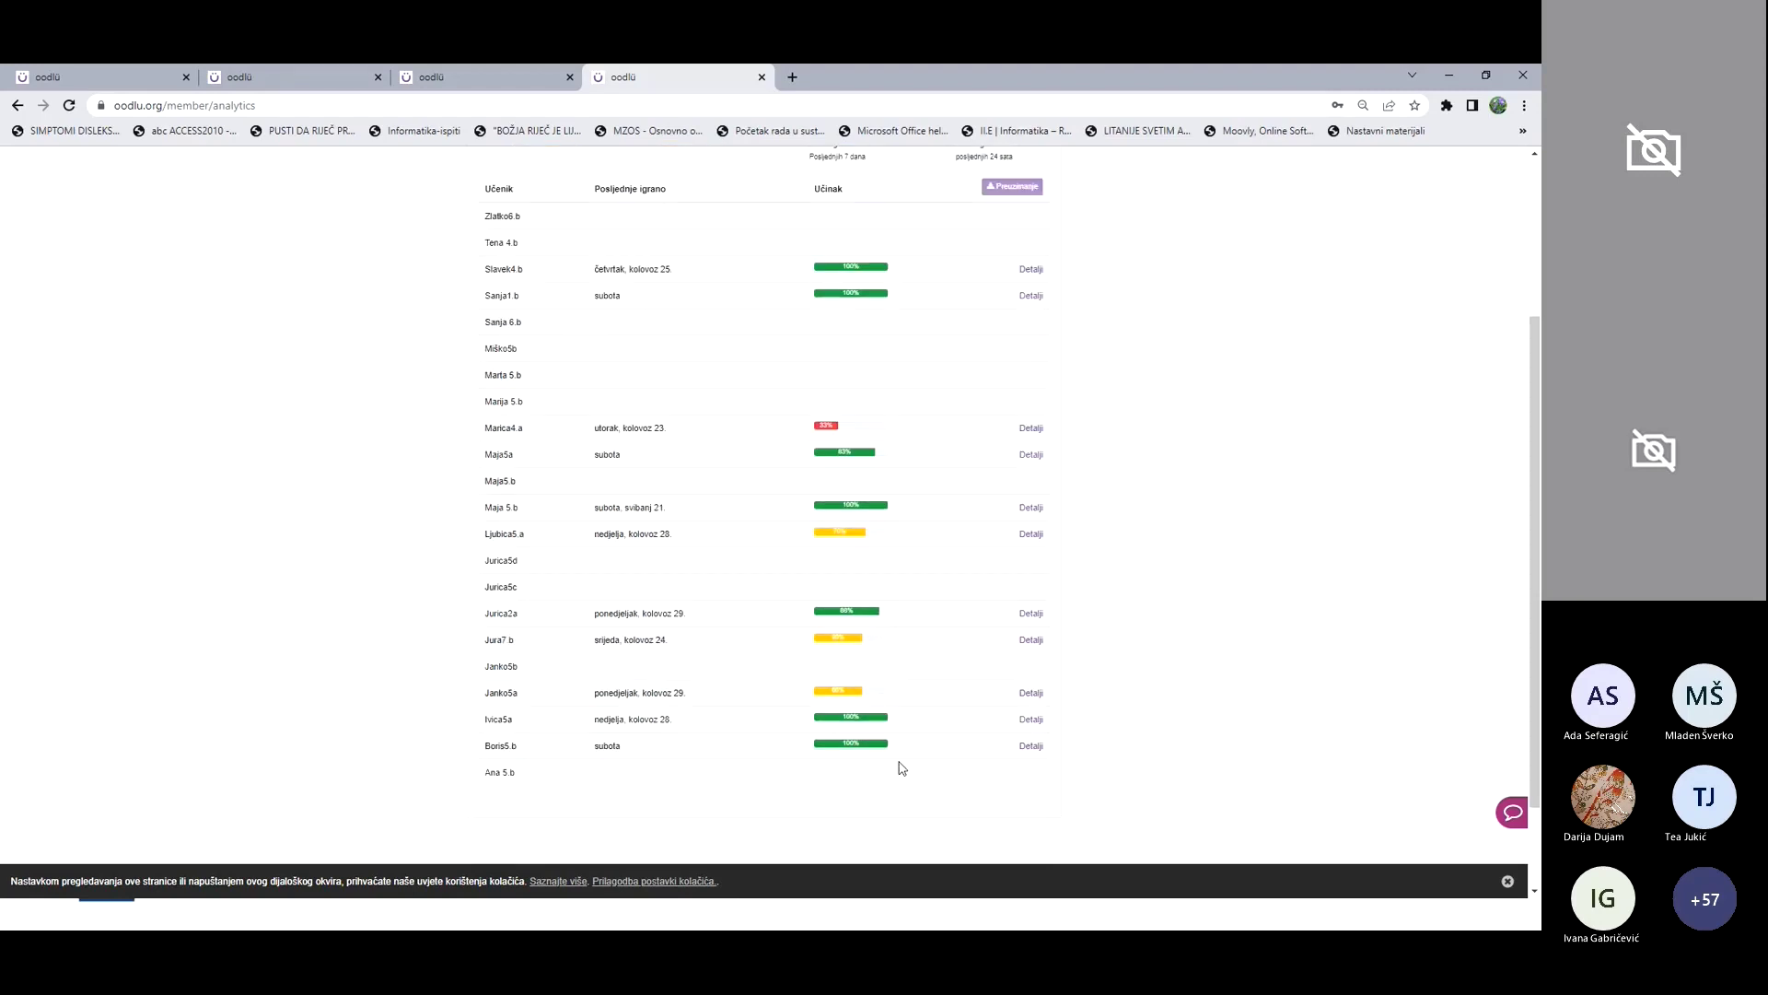
left_click(1028, 745)
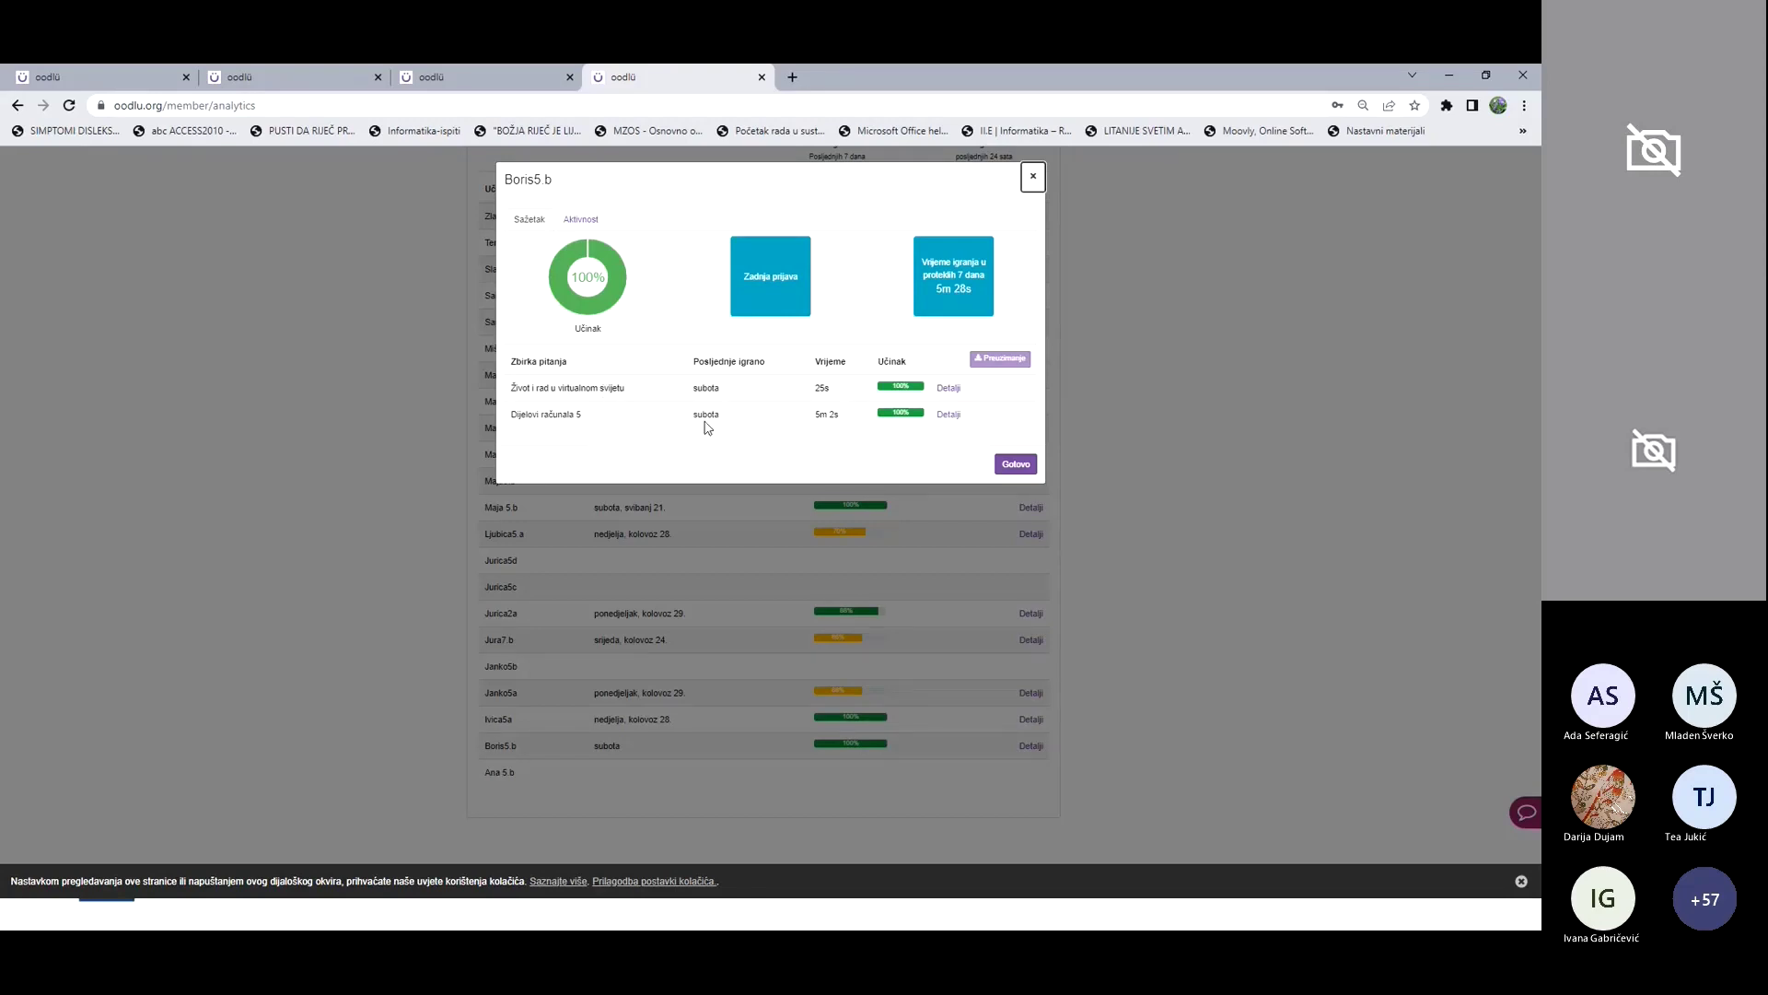
left_click(950, 390)
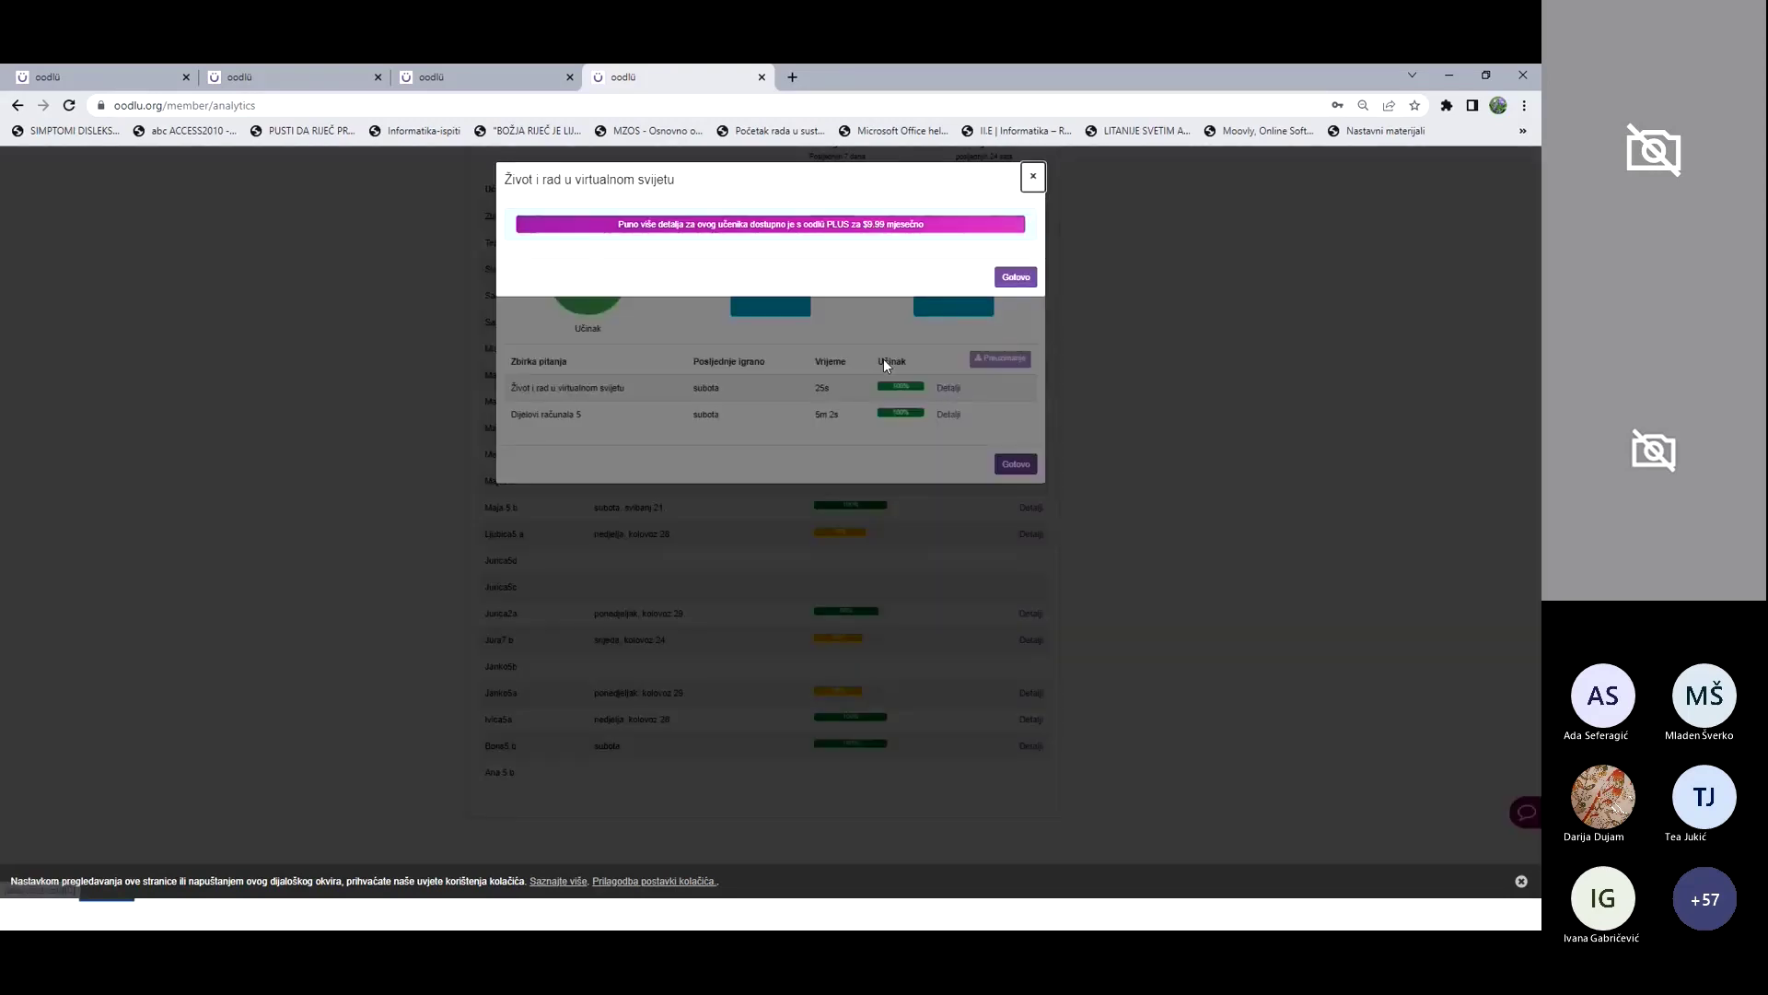
left_click(1029, 179)
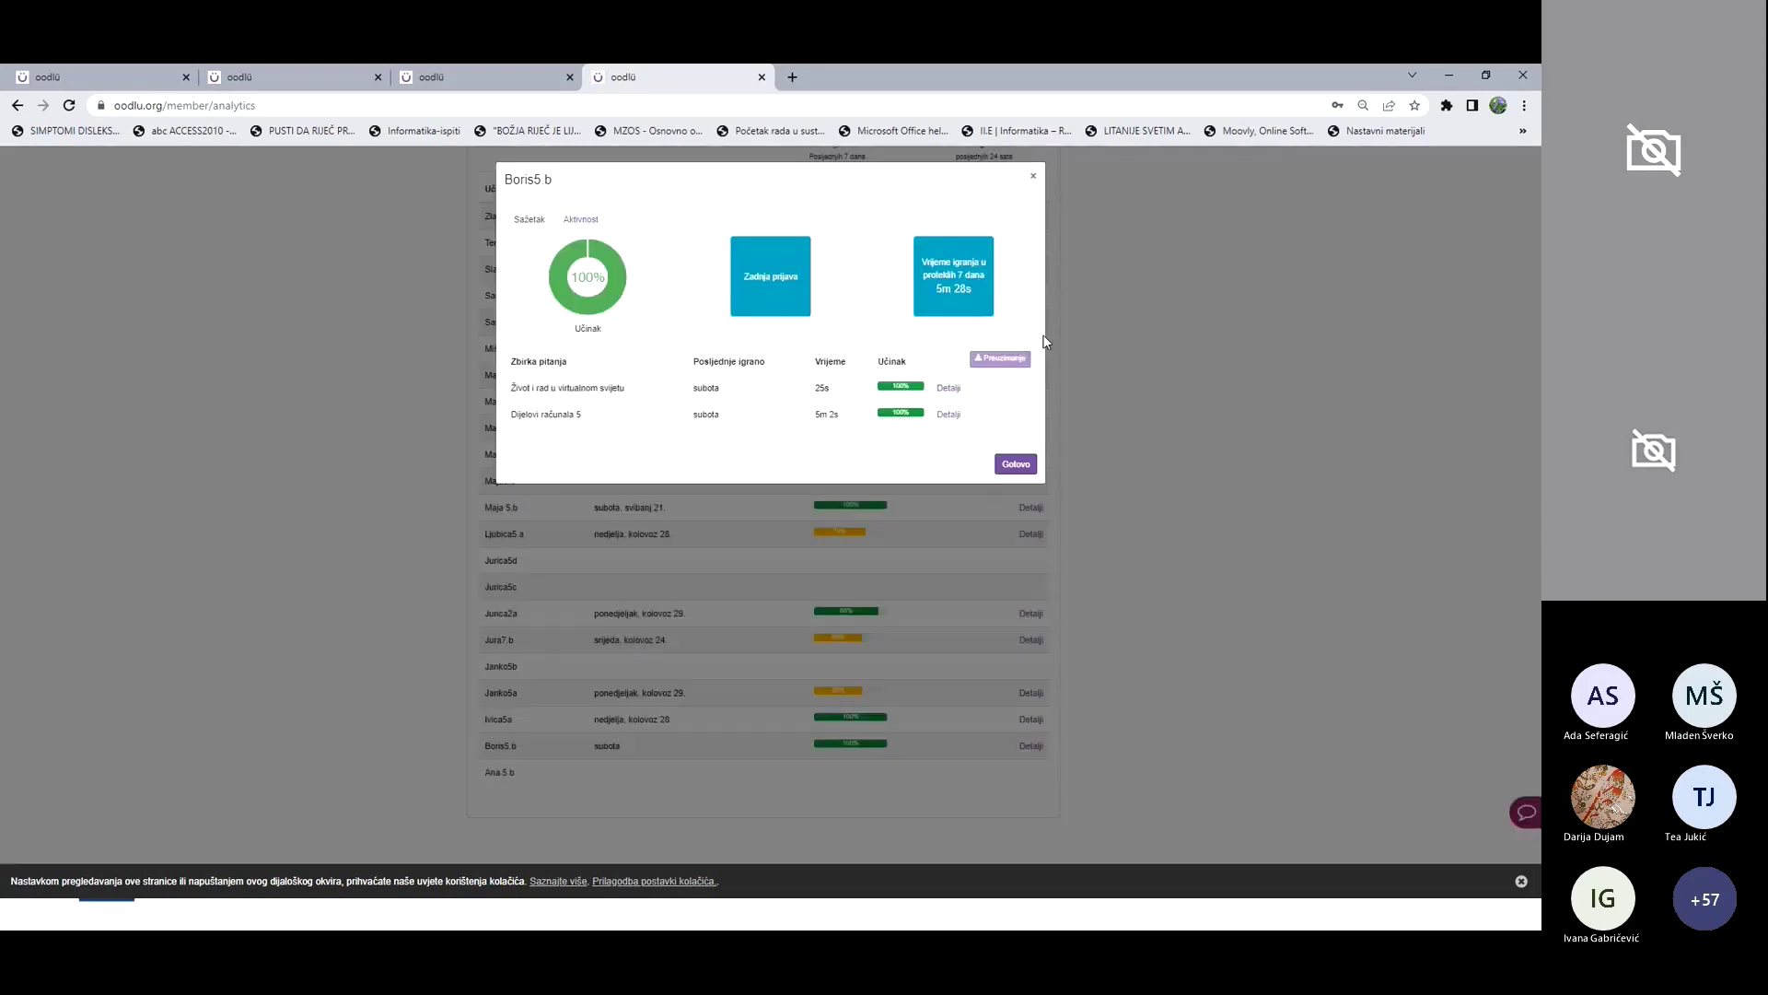
left_click(1035, 183)
Step: Go back to the Kontrolna ploča dashboard
scroll(735, 735, "up", 3)
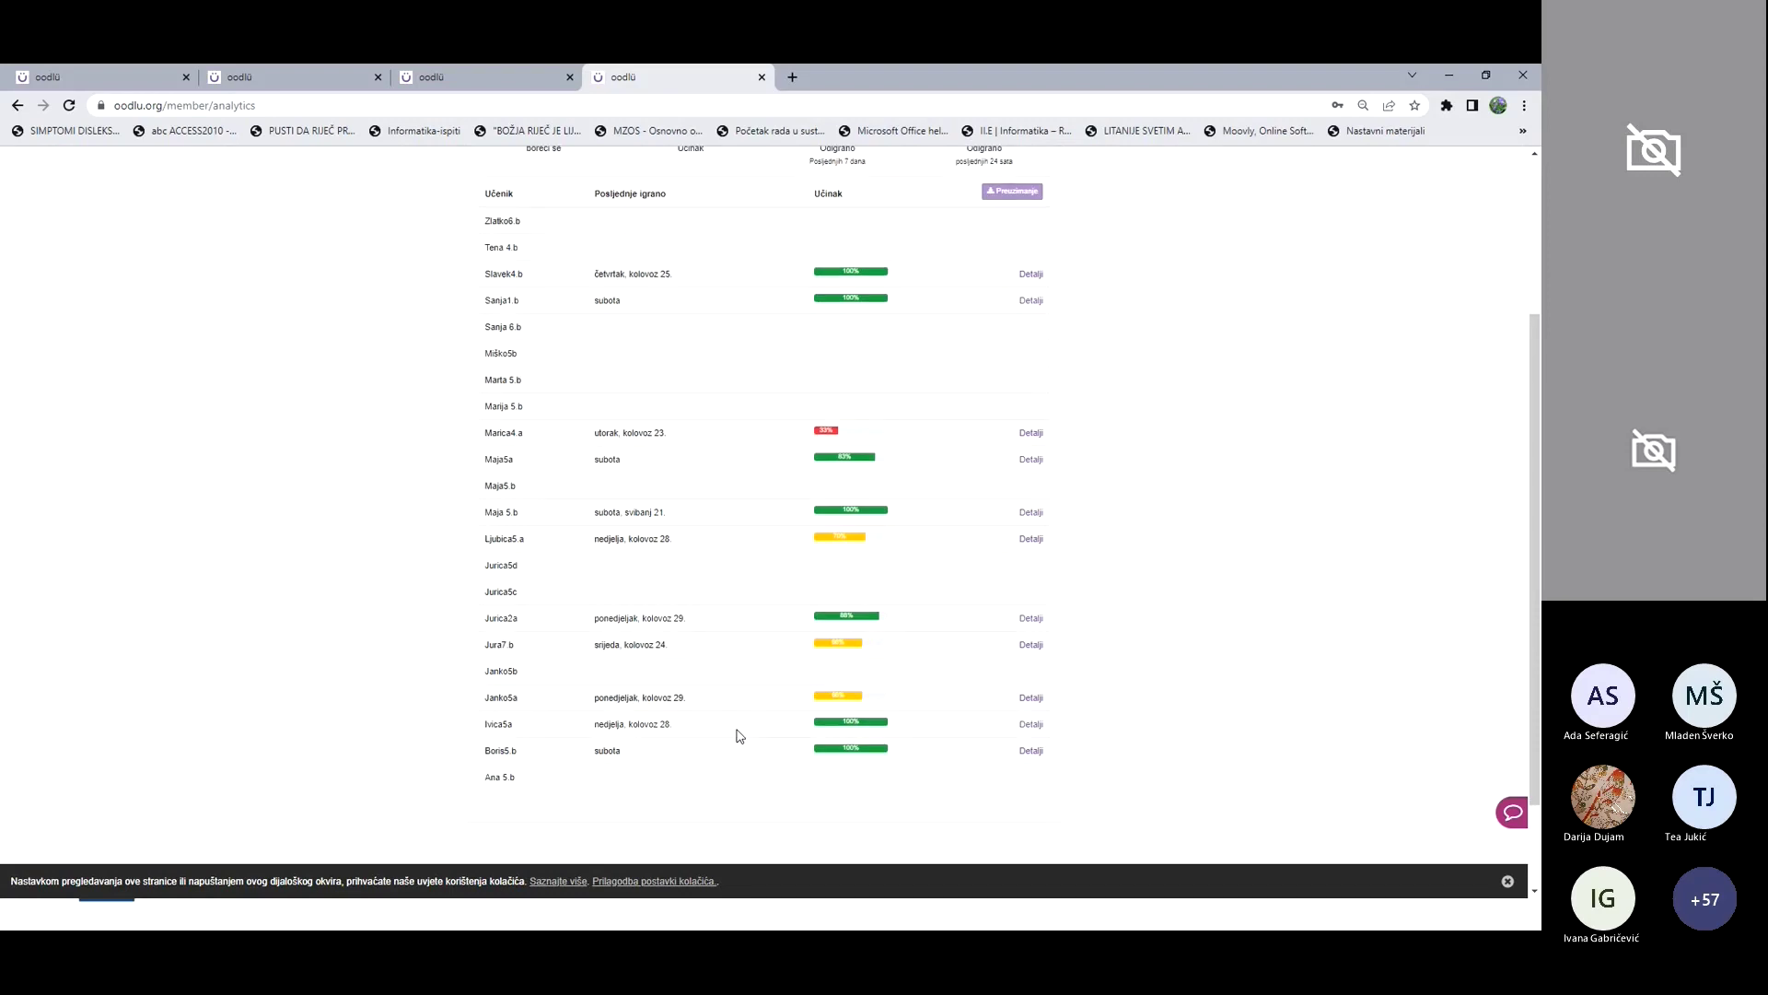
scroll(746, 740, "up", 1)
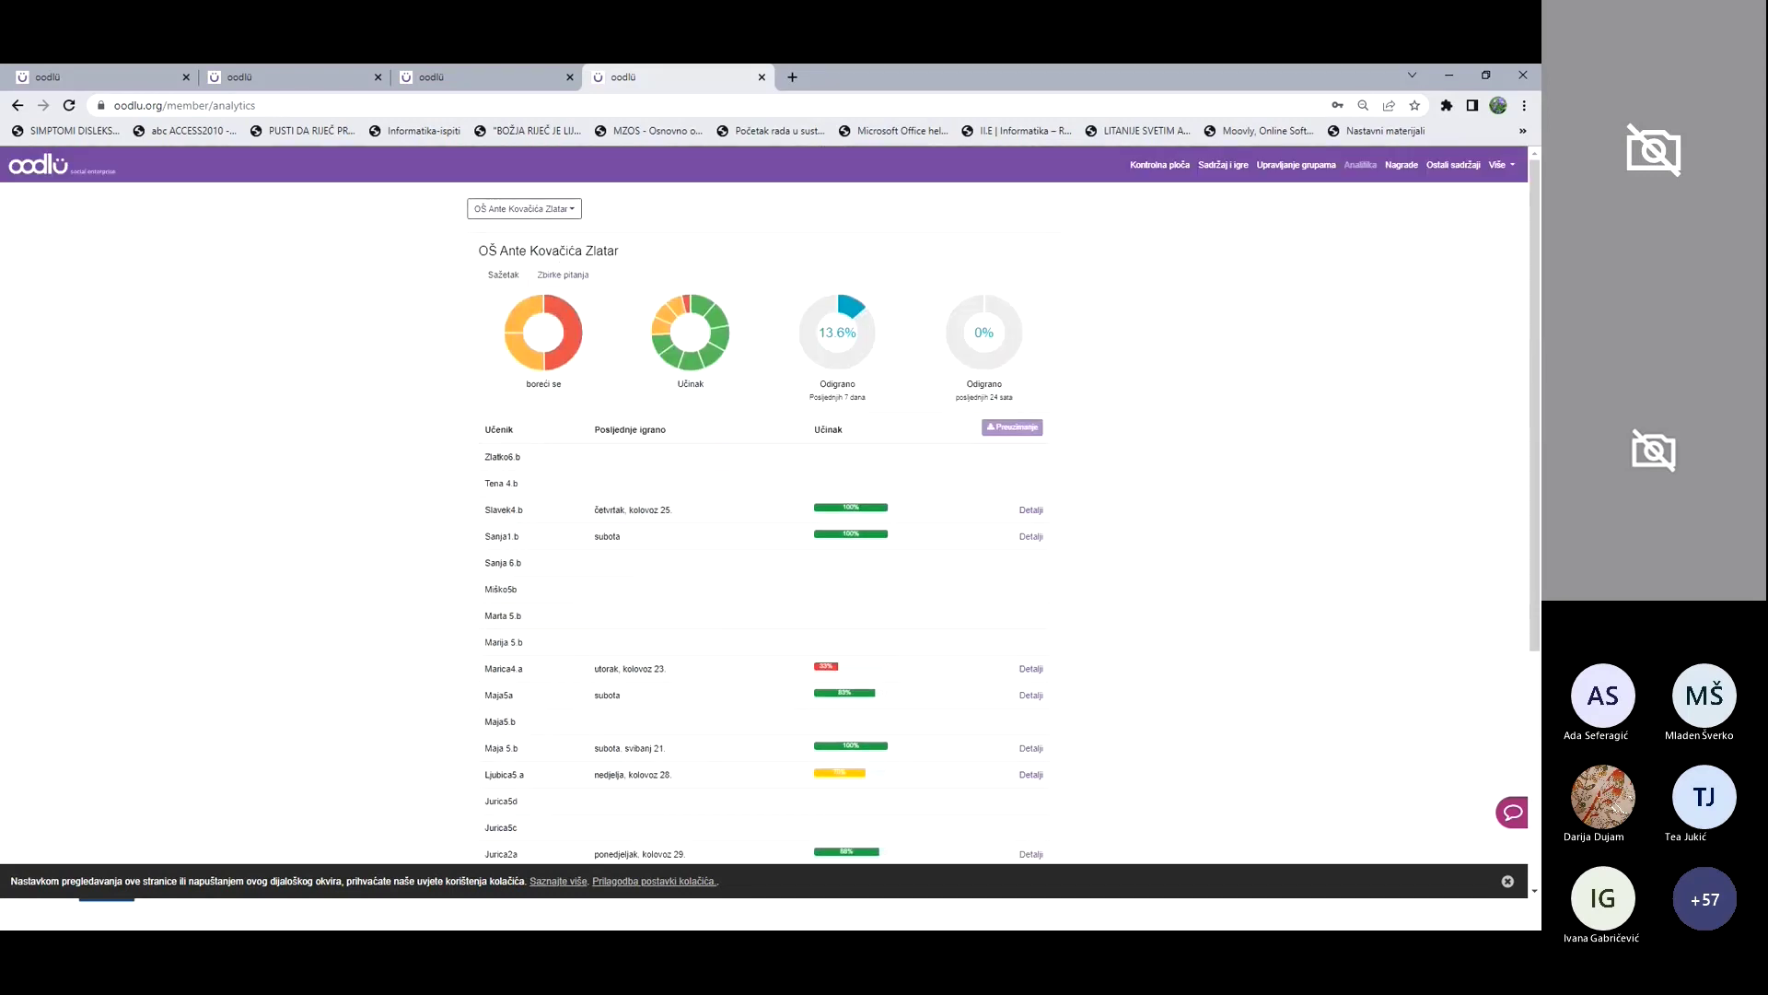
left_click(1143, 173)
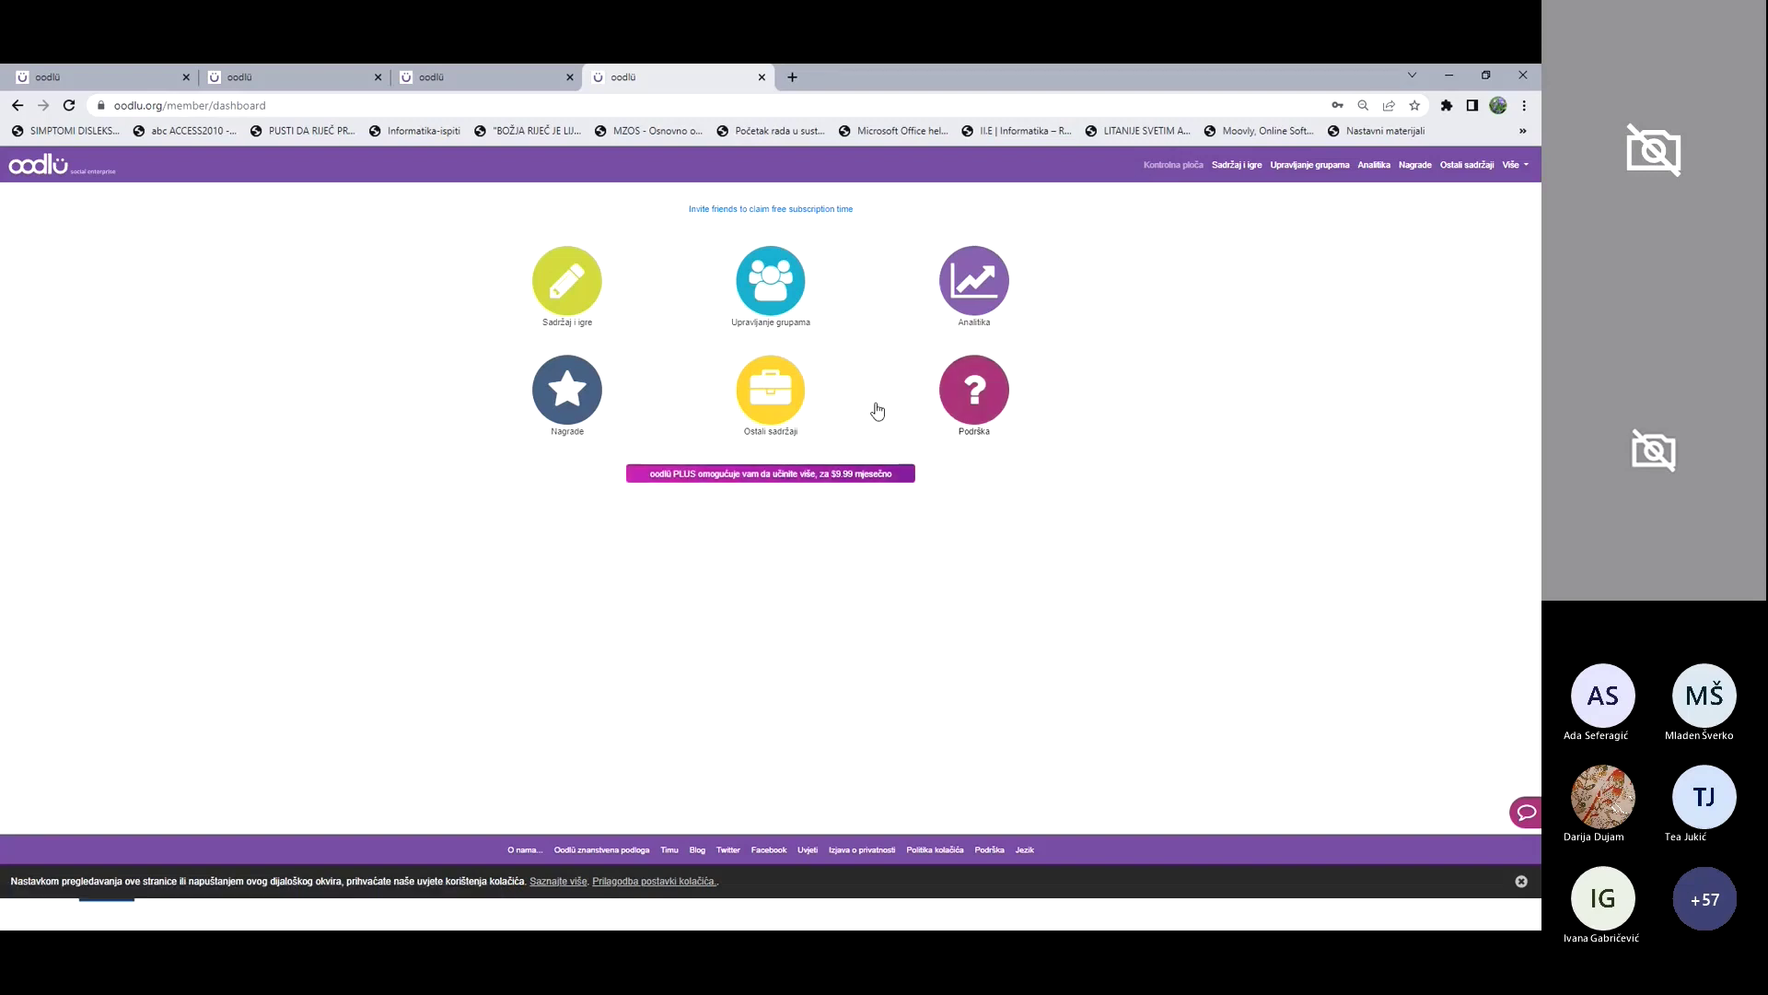
left_click(784, 290)
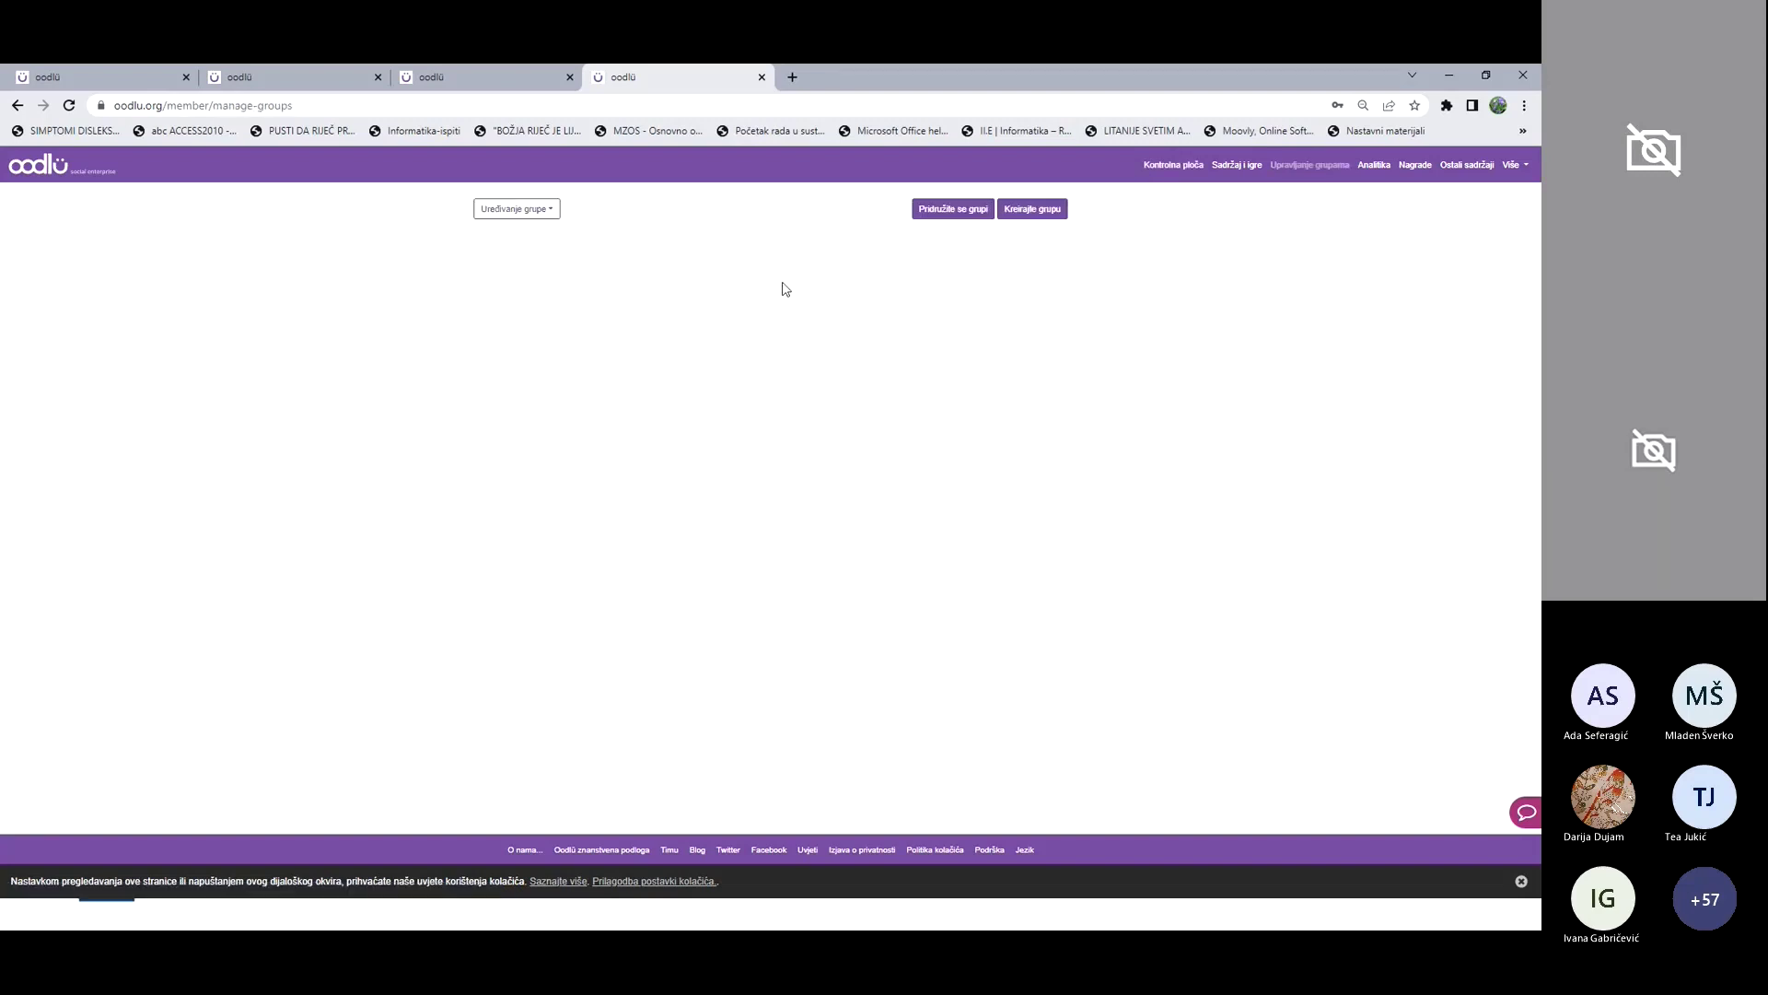
left_click(1046, 213)
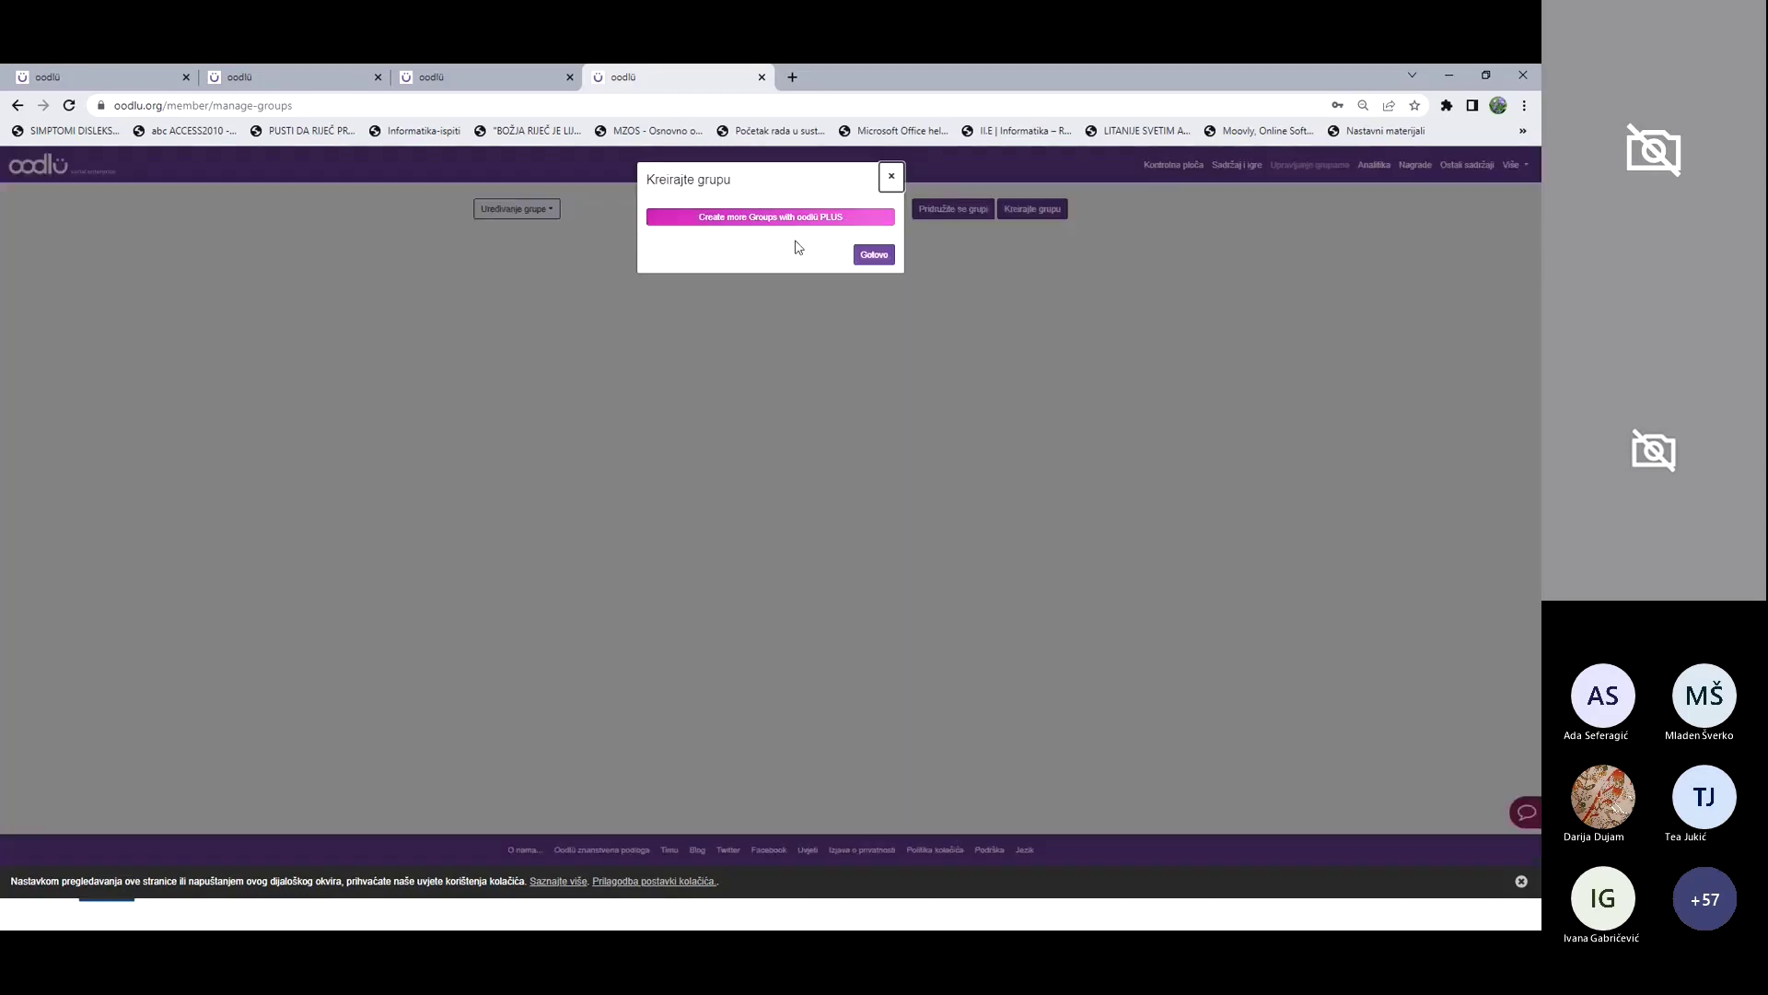
left_click(911, 214)
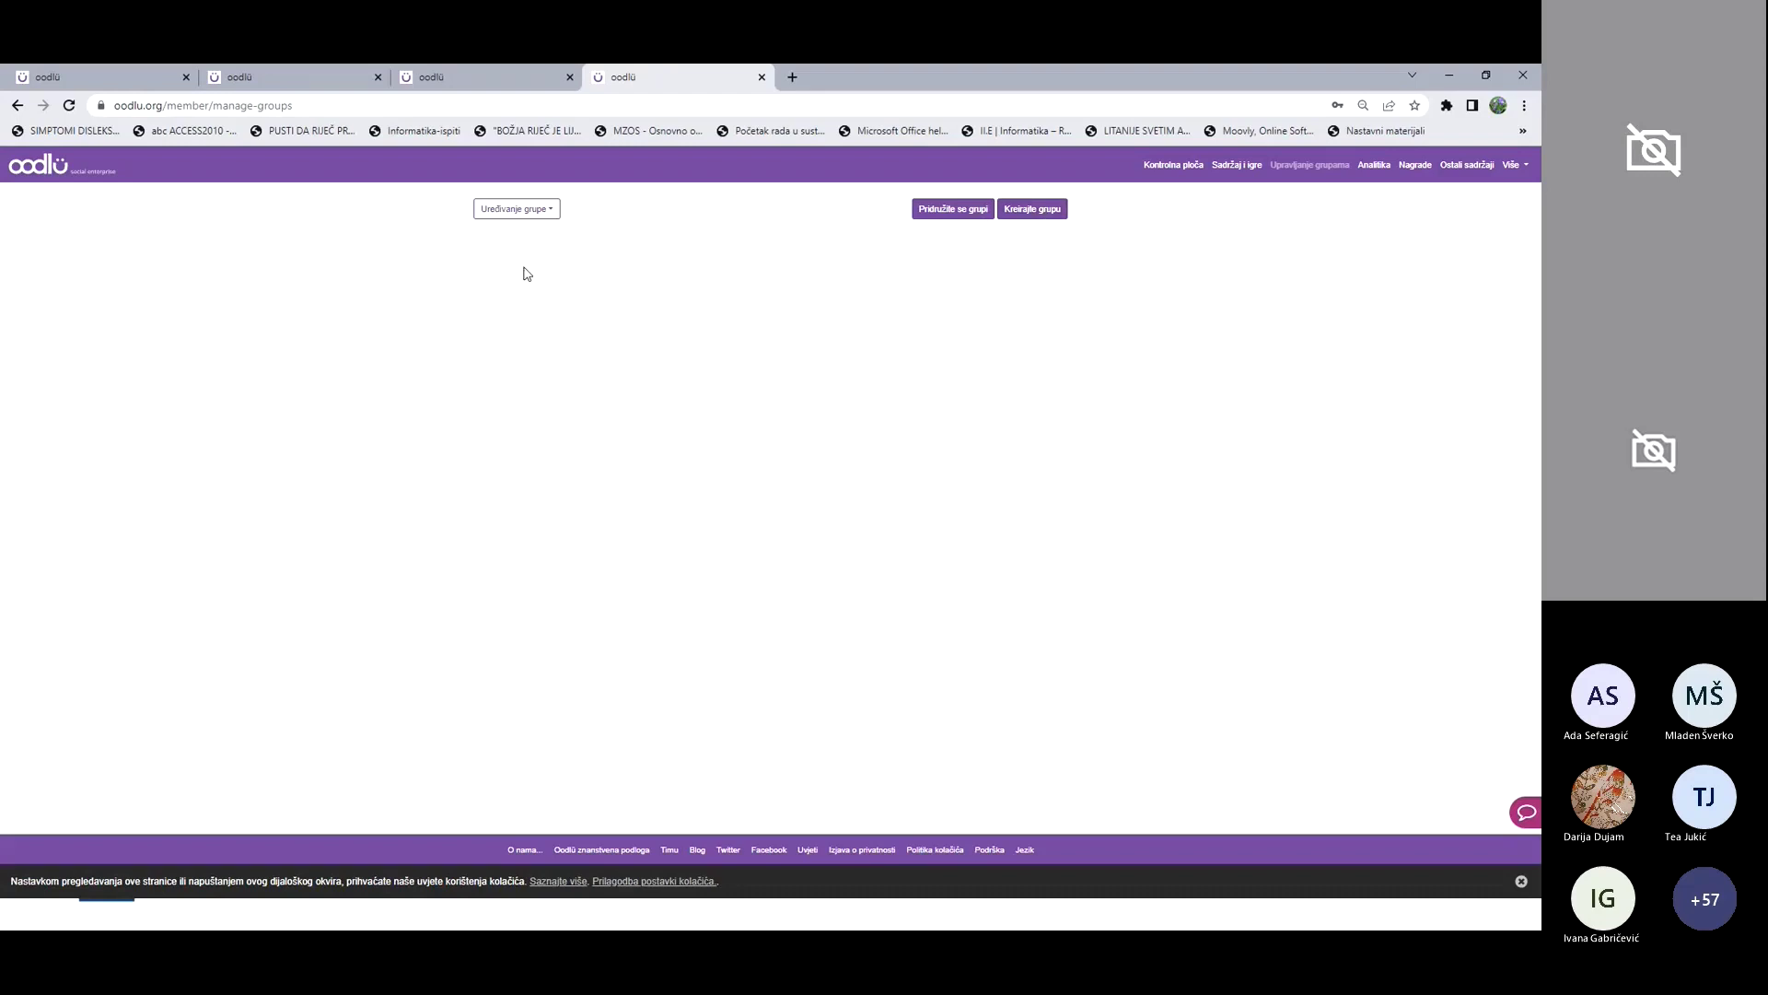
left_click(554, 210)
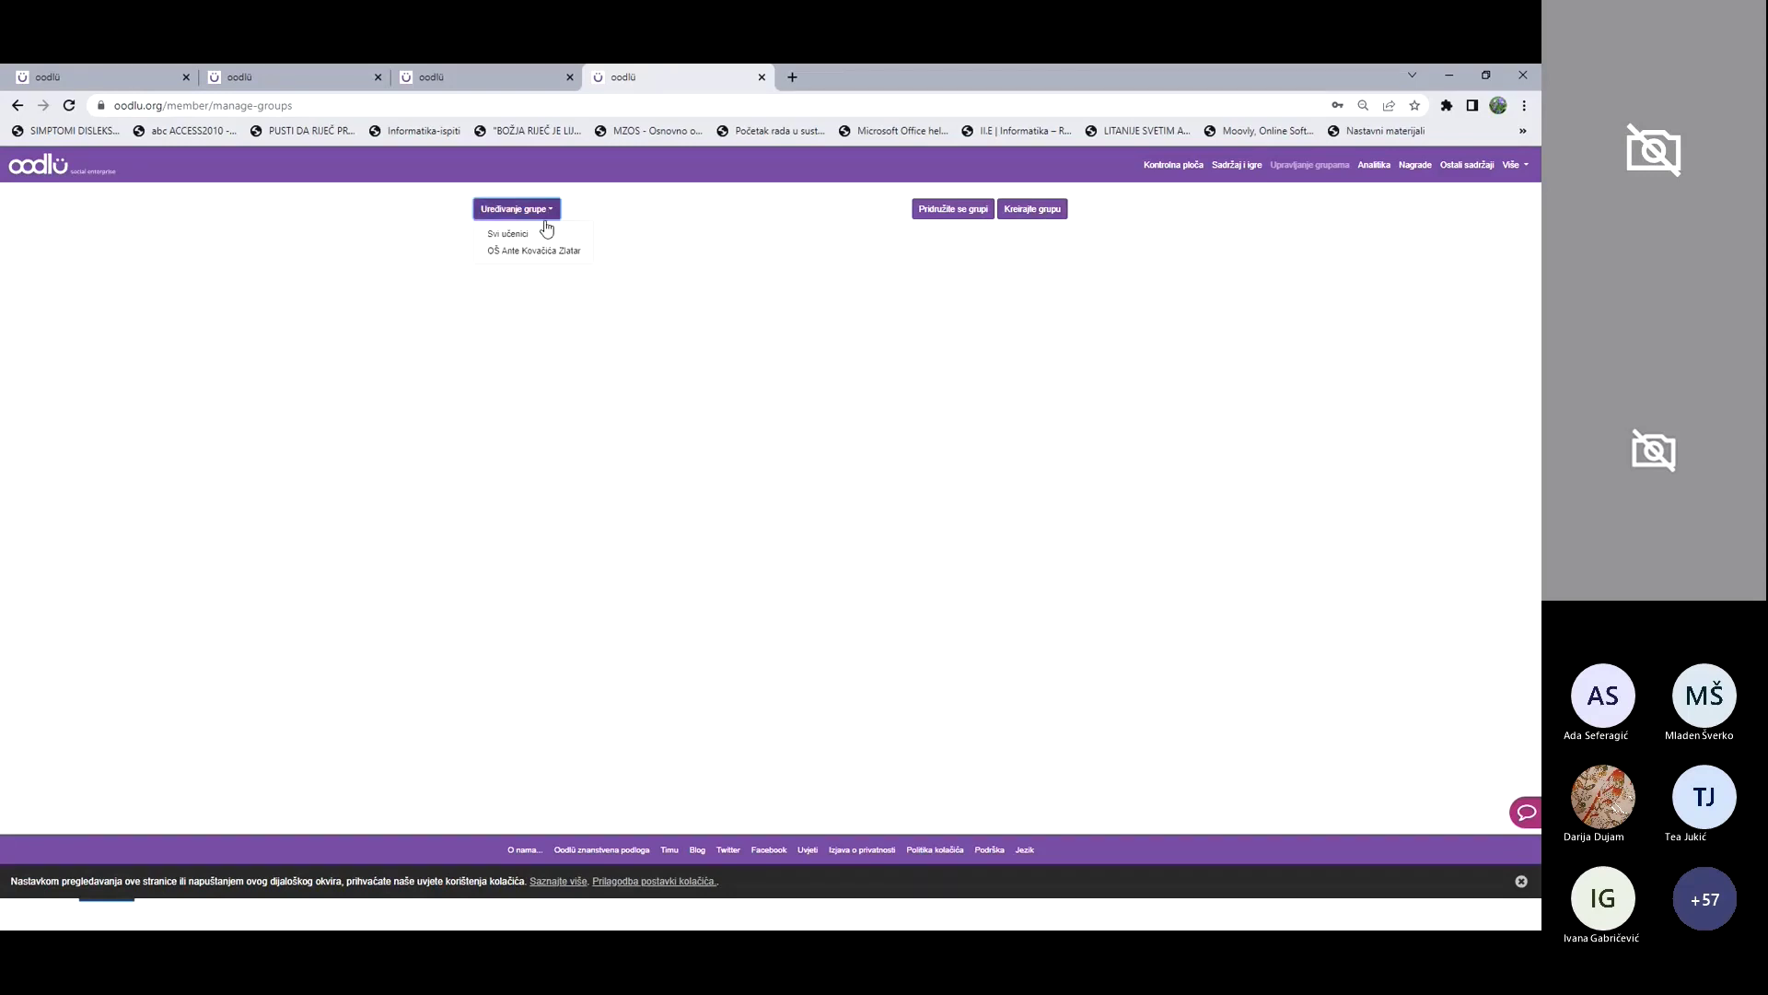
left_click(541, 254)
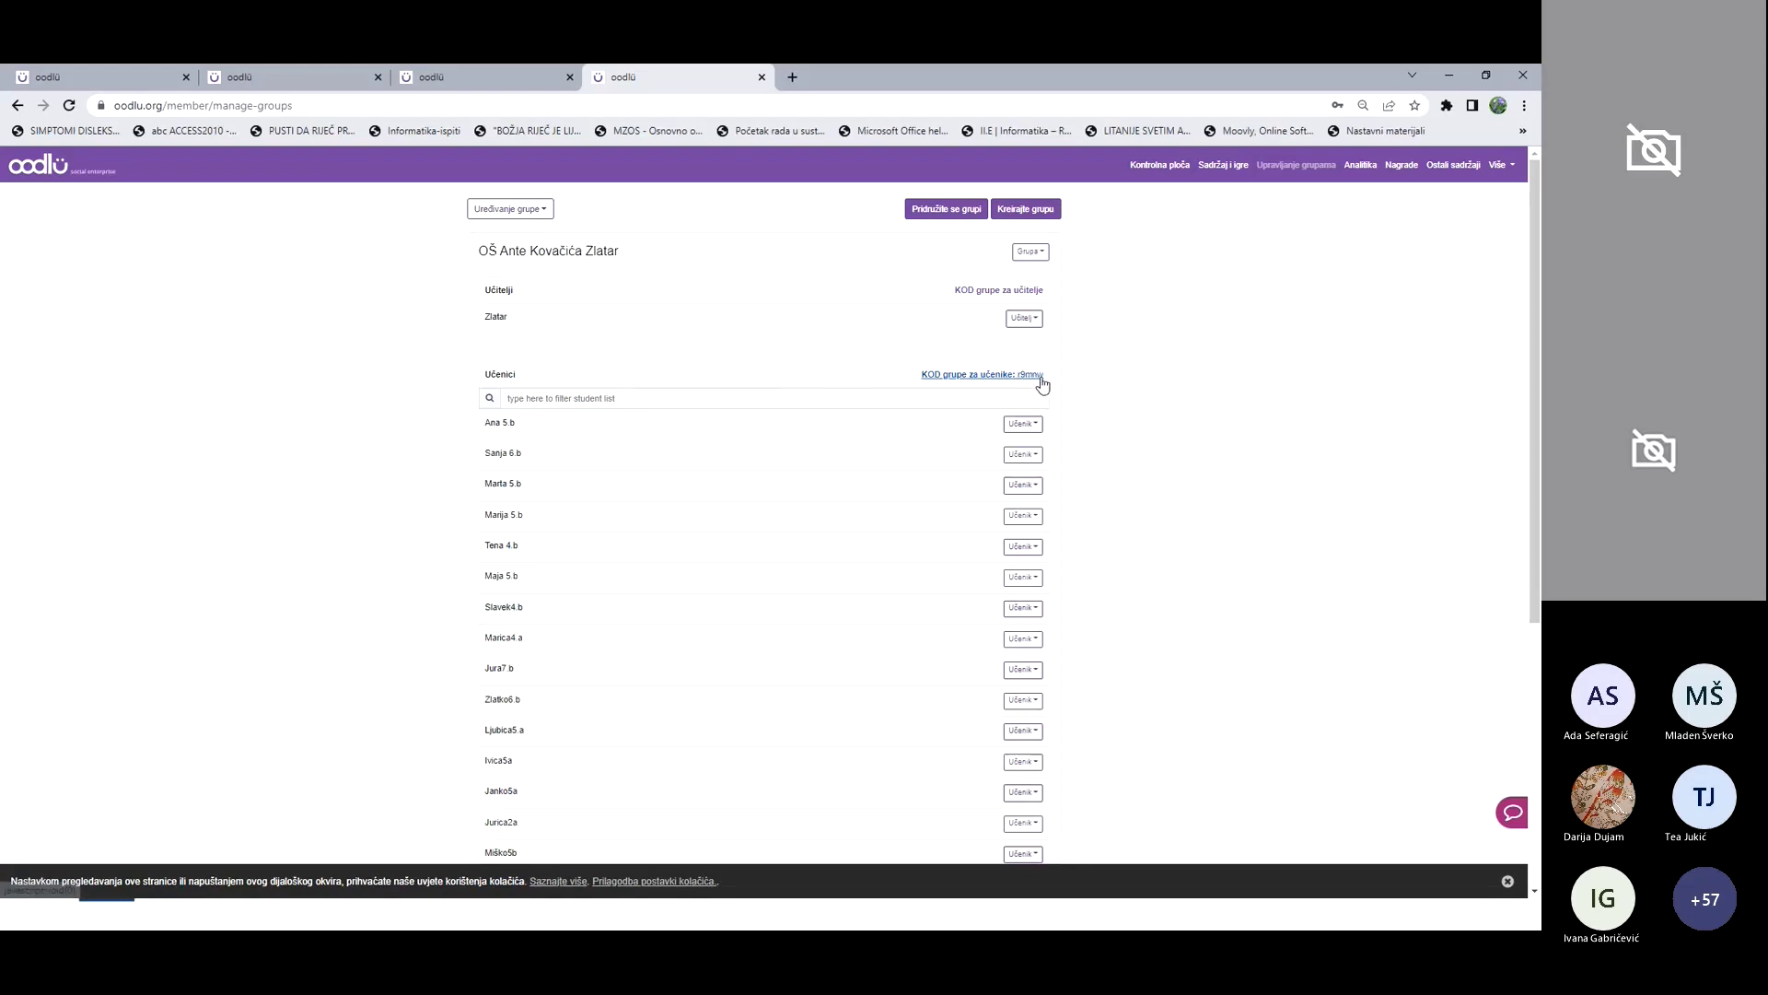
left_click(1150, 168)
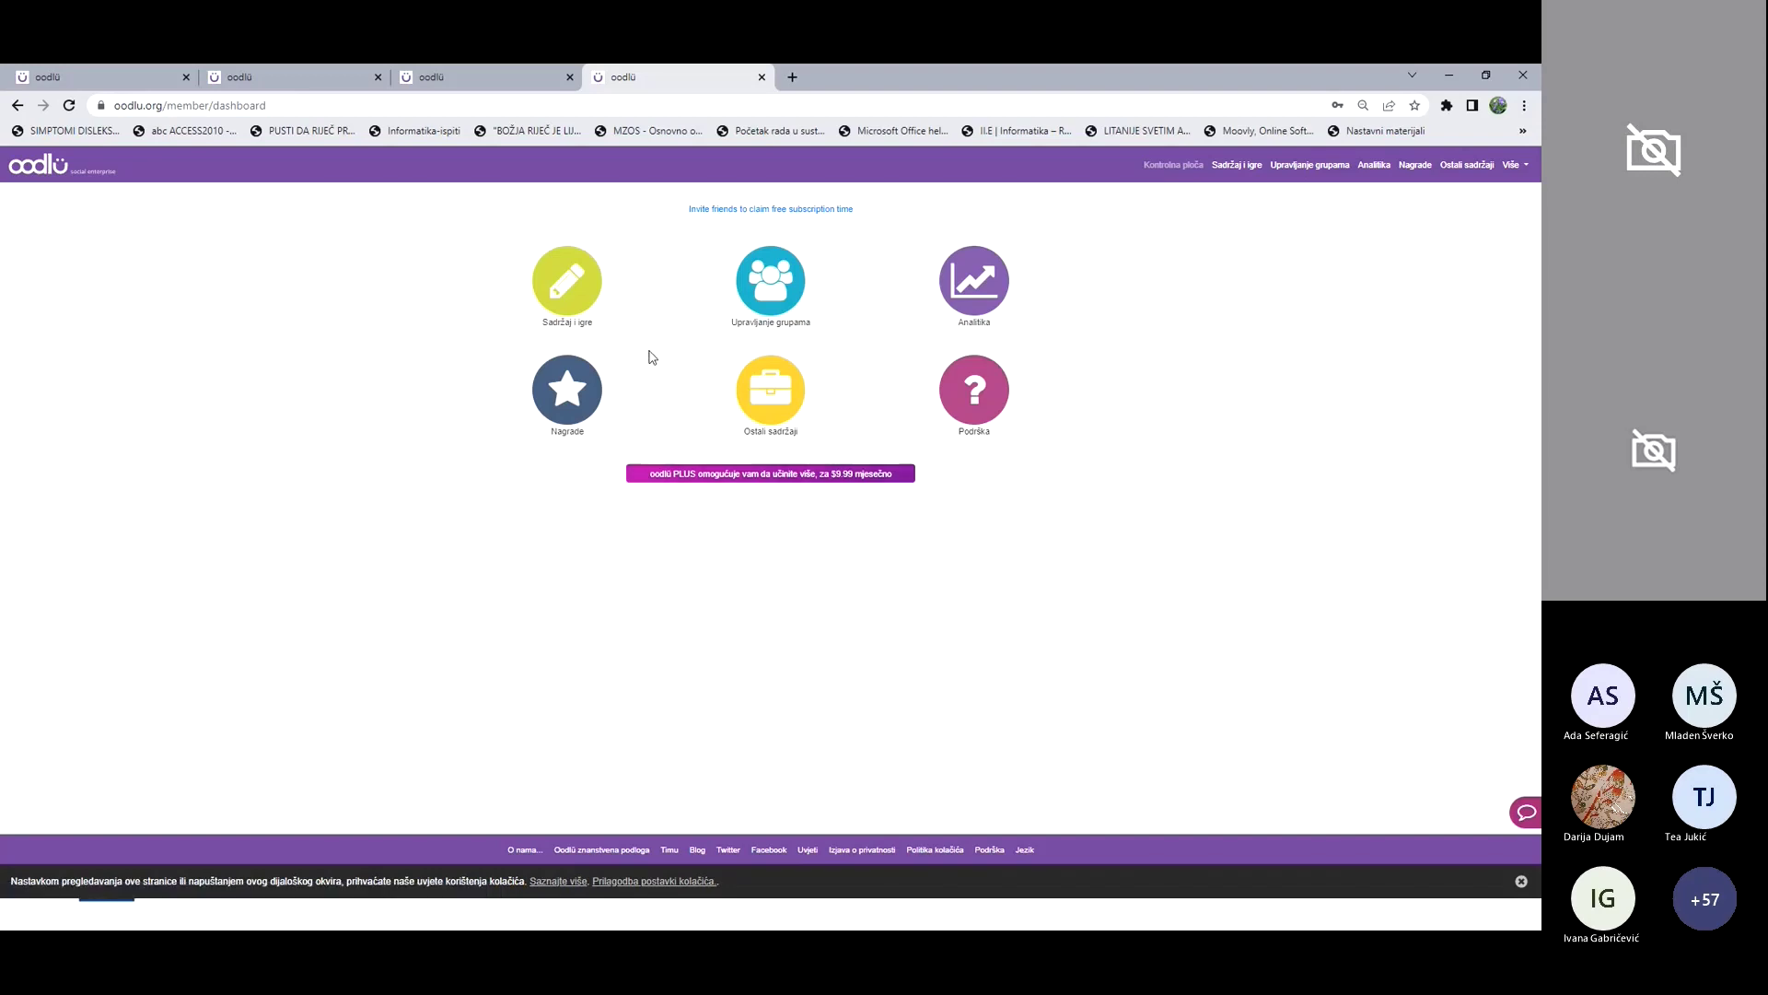
Step: In Sadržaj i igre, switch the Moja zbirka pitanja dropdown to Pretraga
left_click(576, 284)
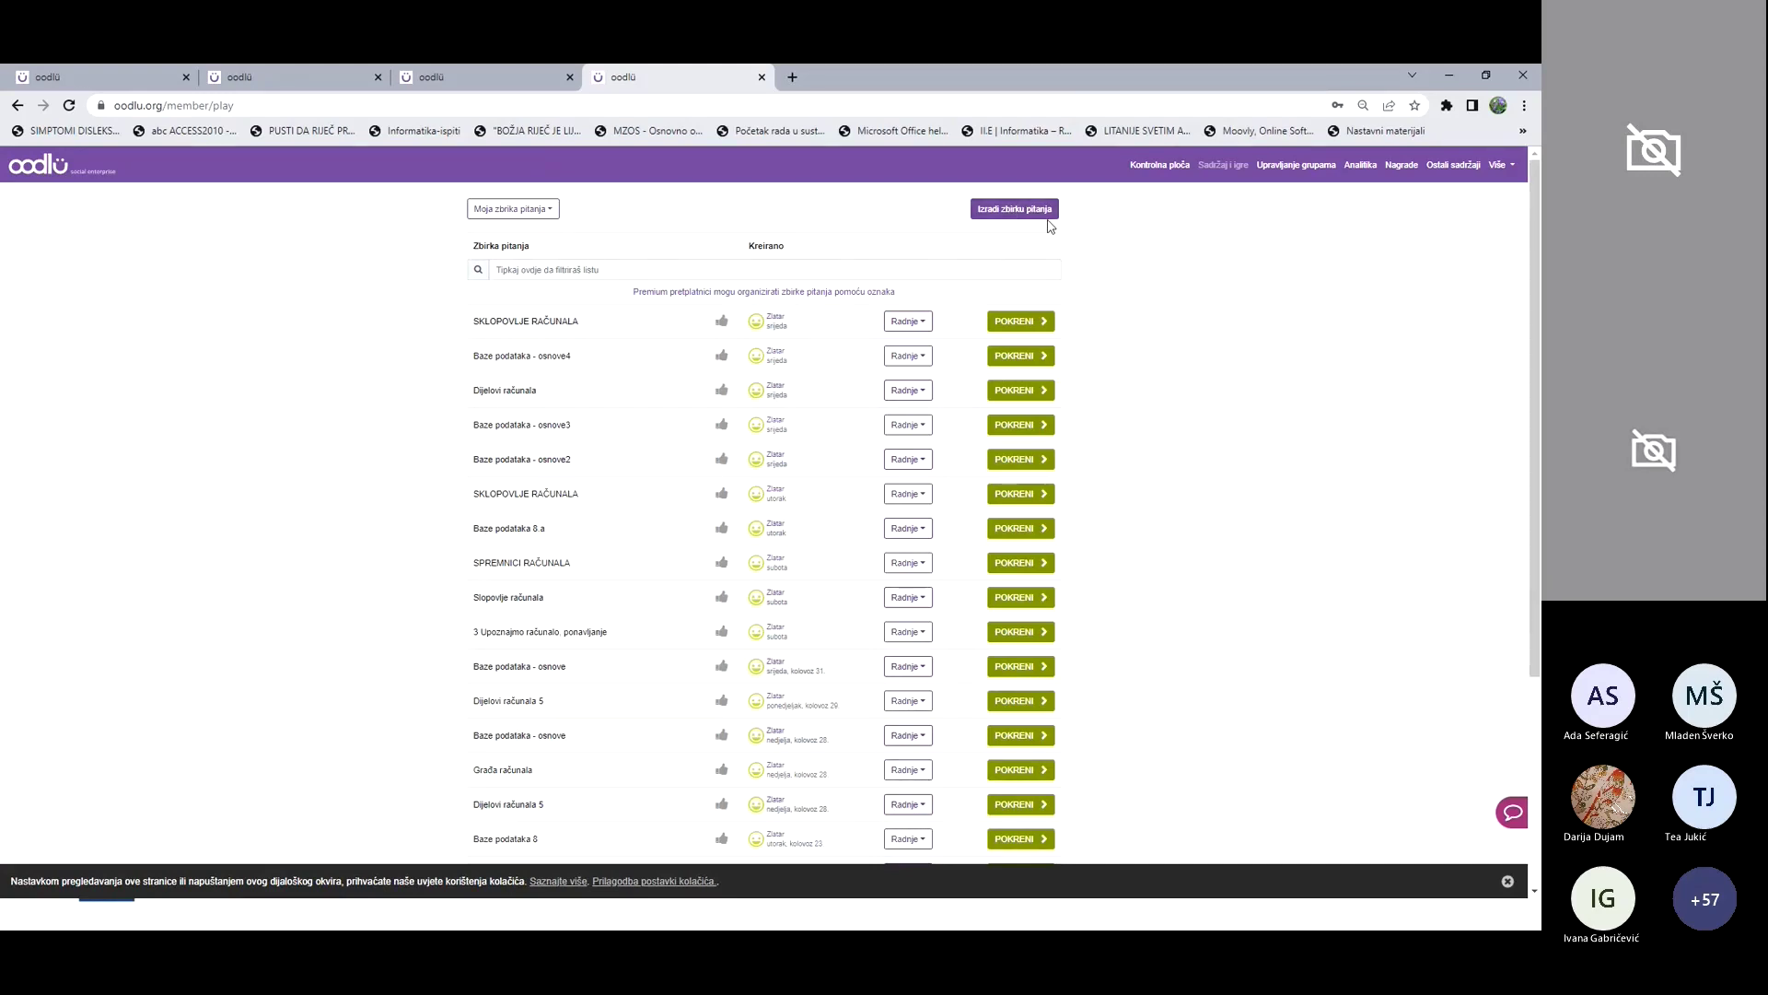
left_click(544, 210)
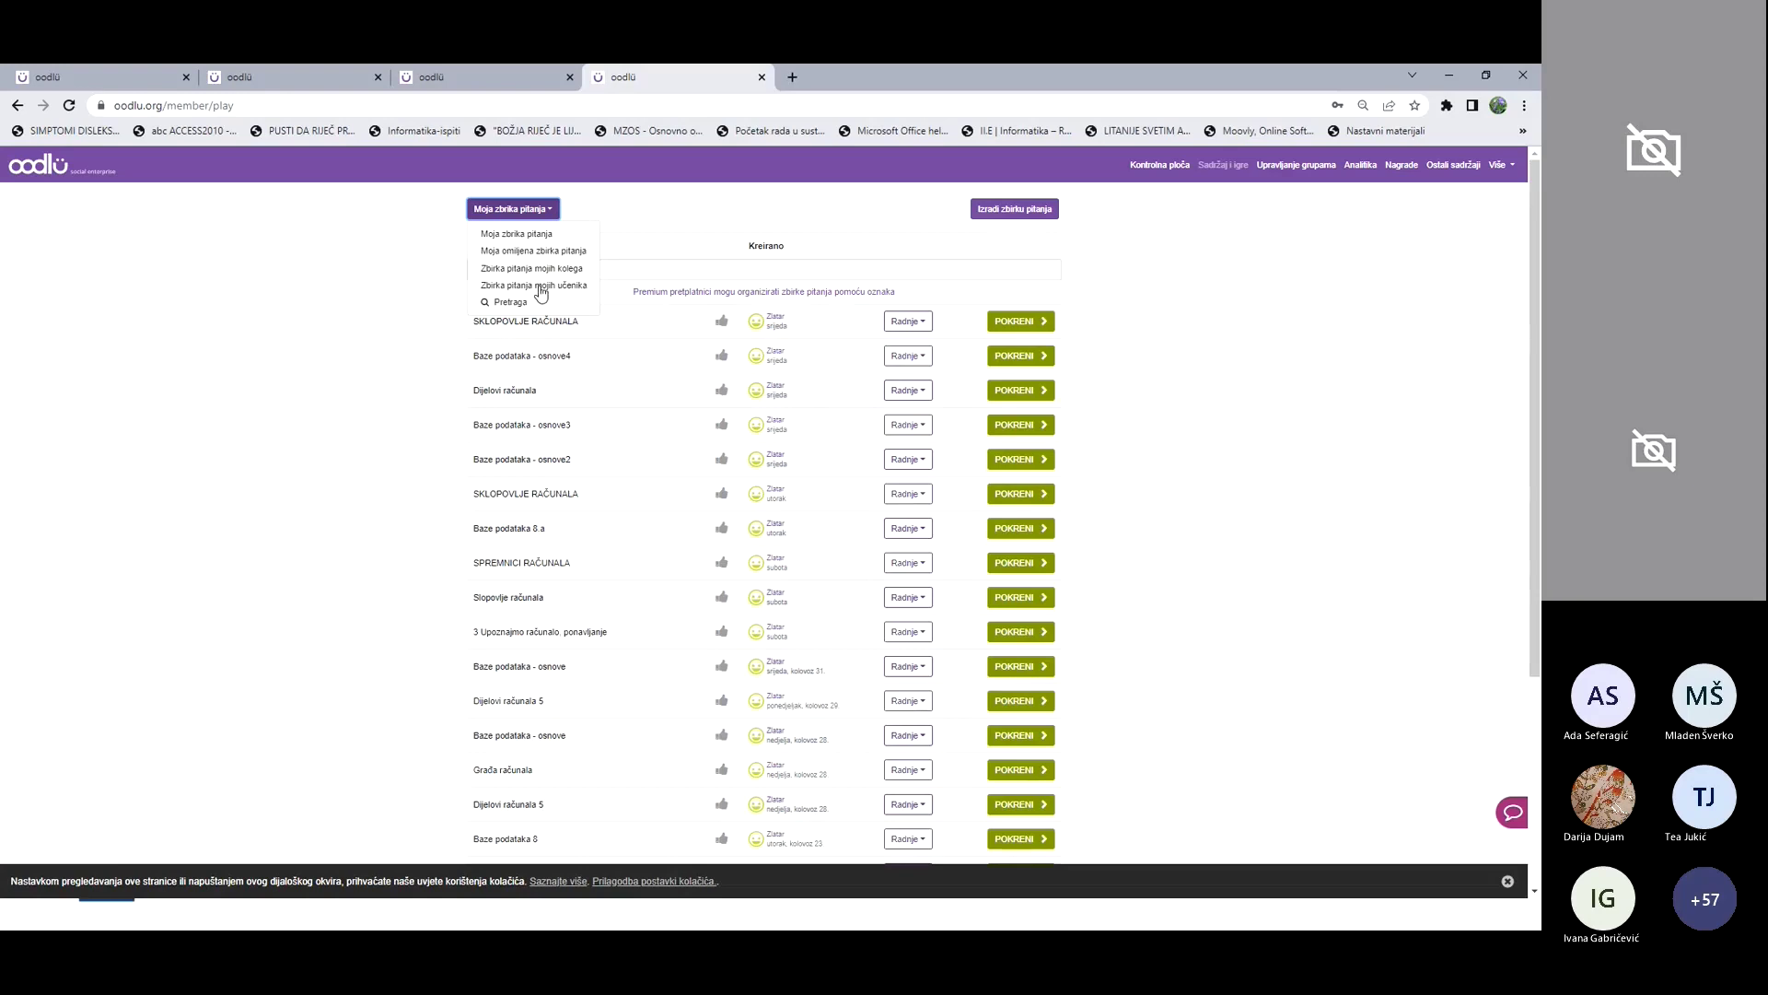
left_click(497, 304)
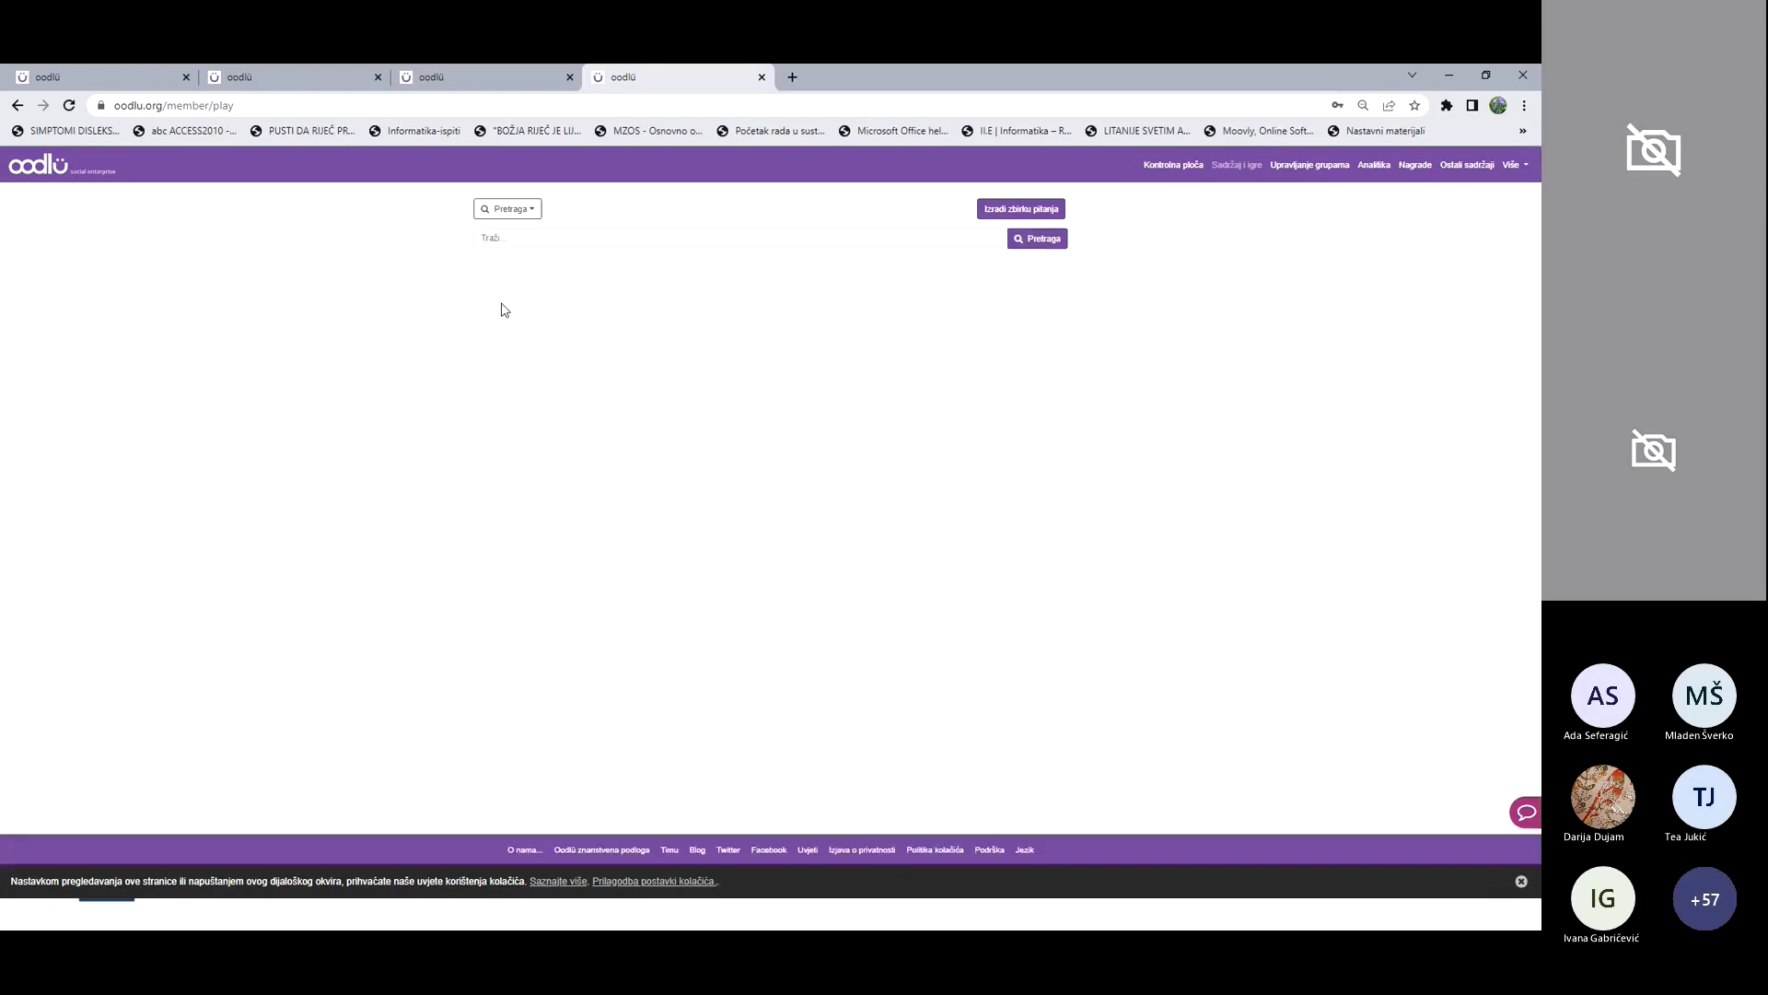
Step: Search the question collections for 'Baze podataka'
left_click(488, 238)
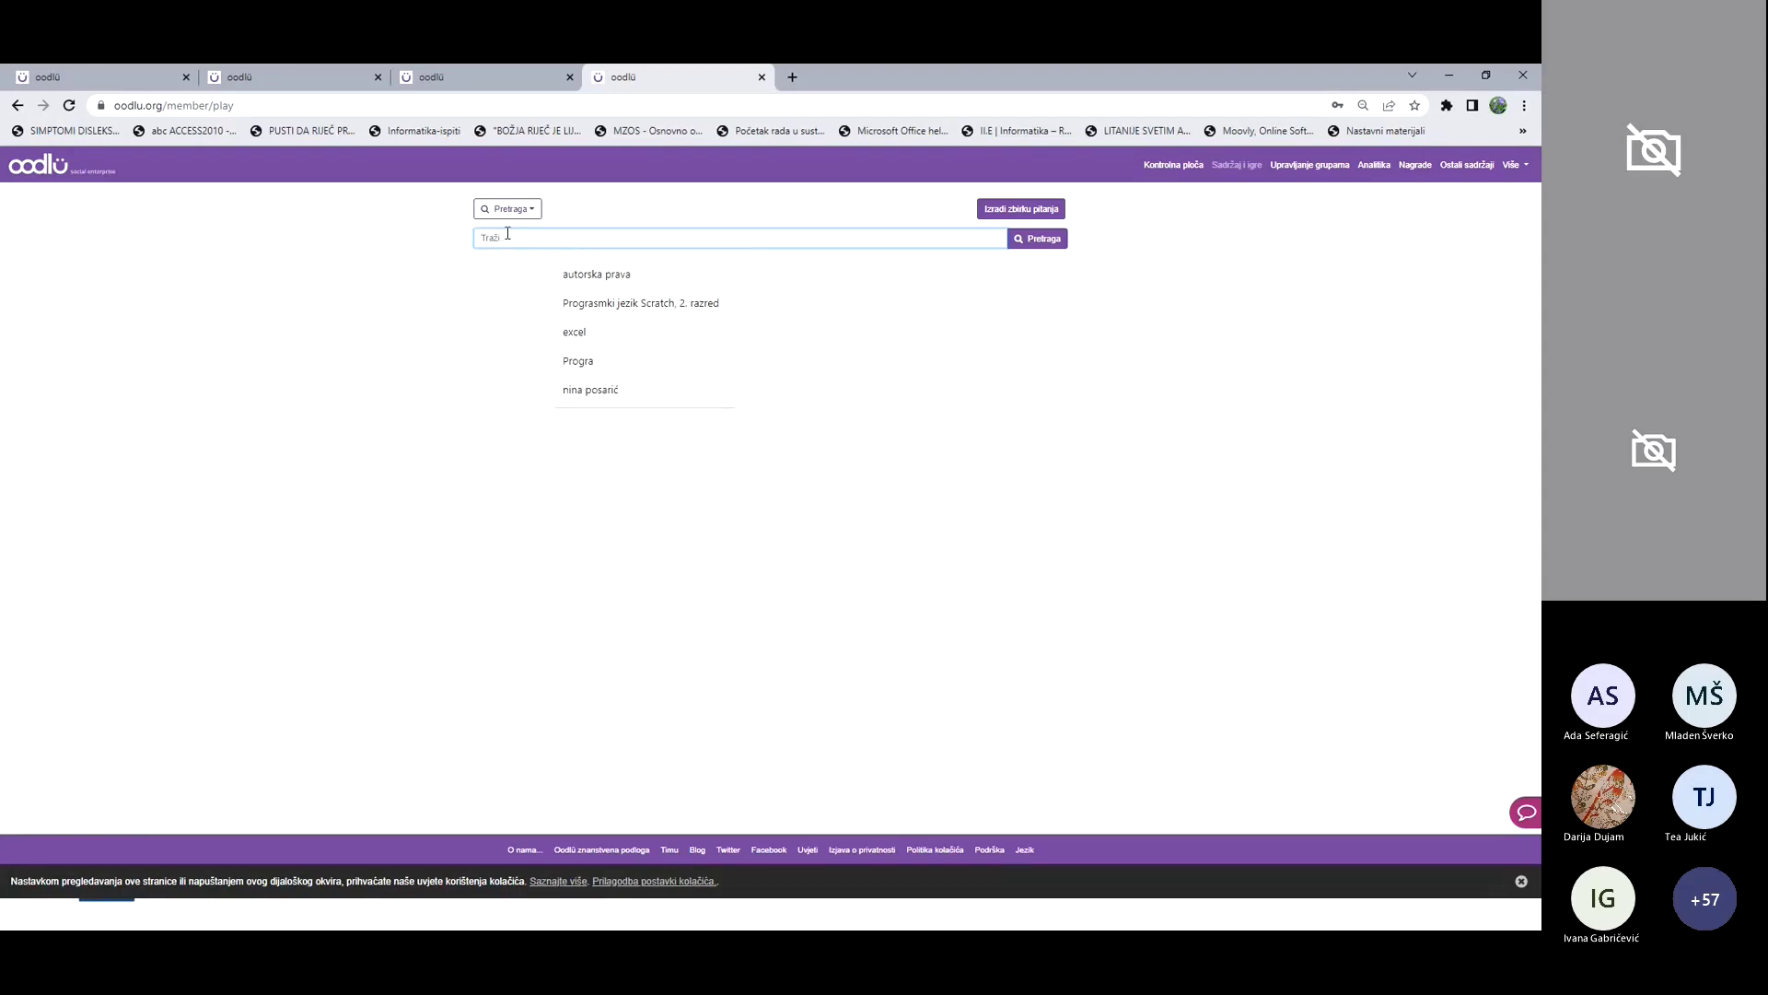
type("Baze podataka")
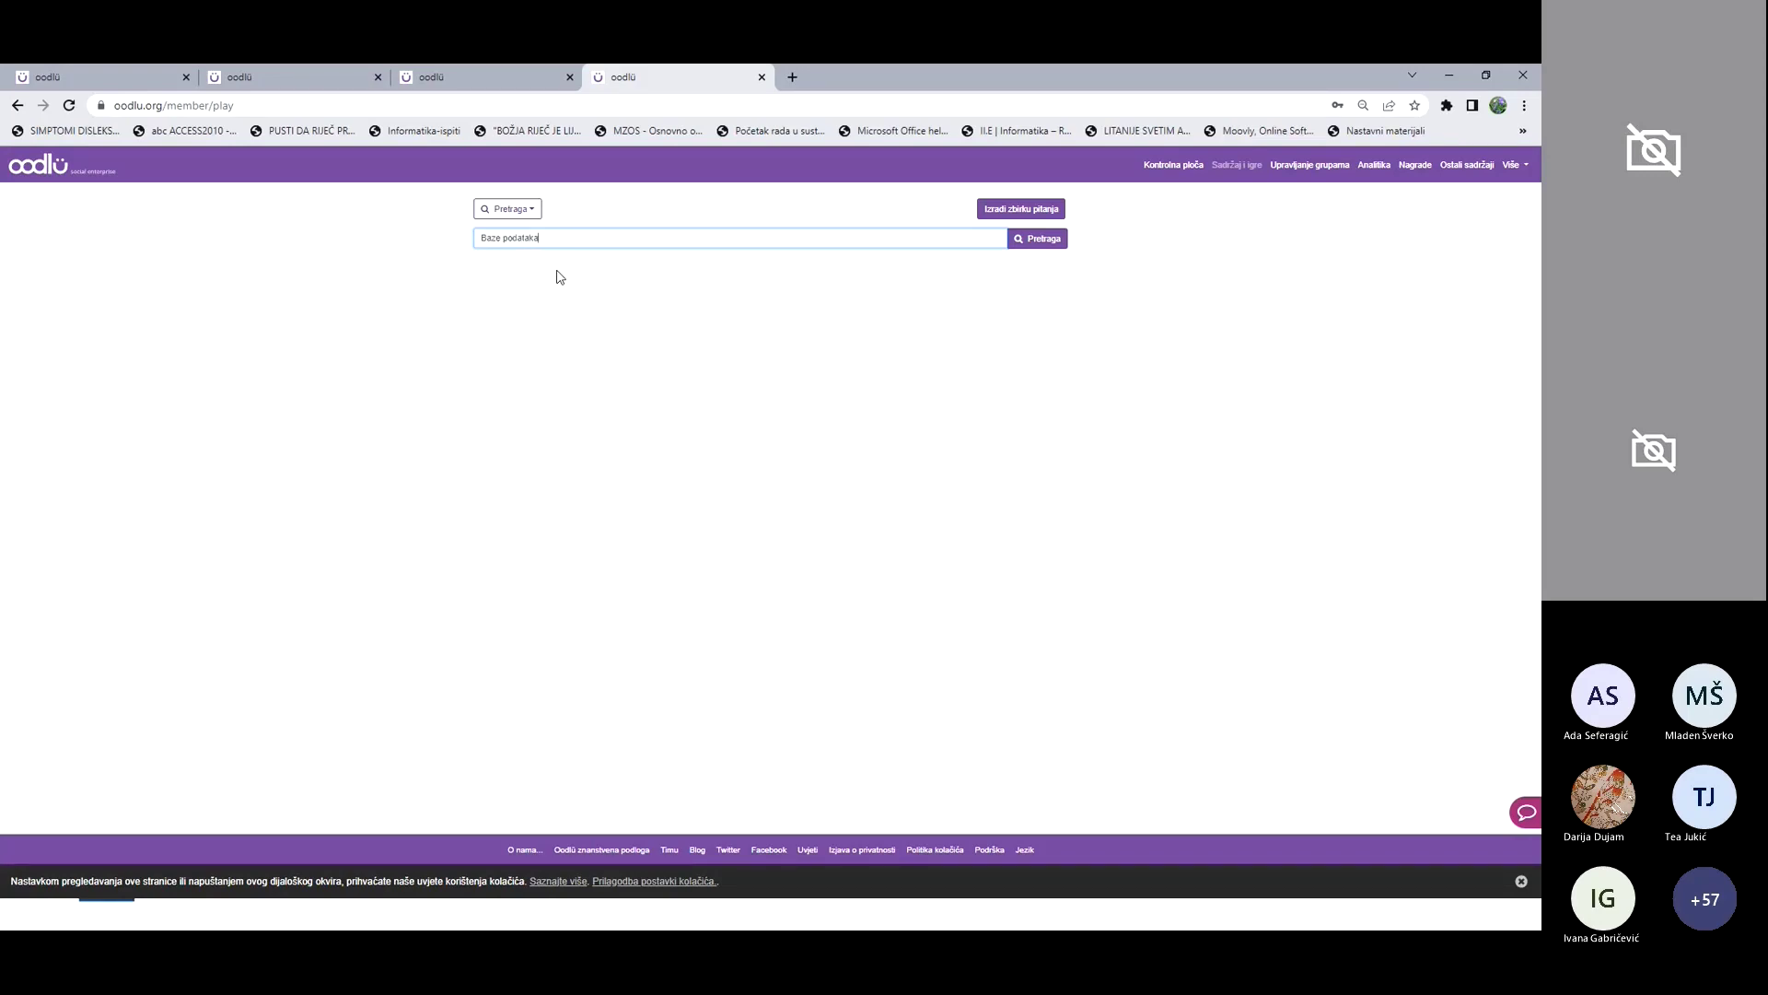
left_click(1040, 241)
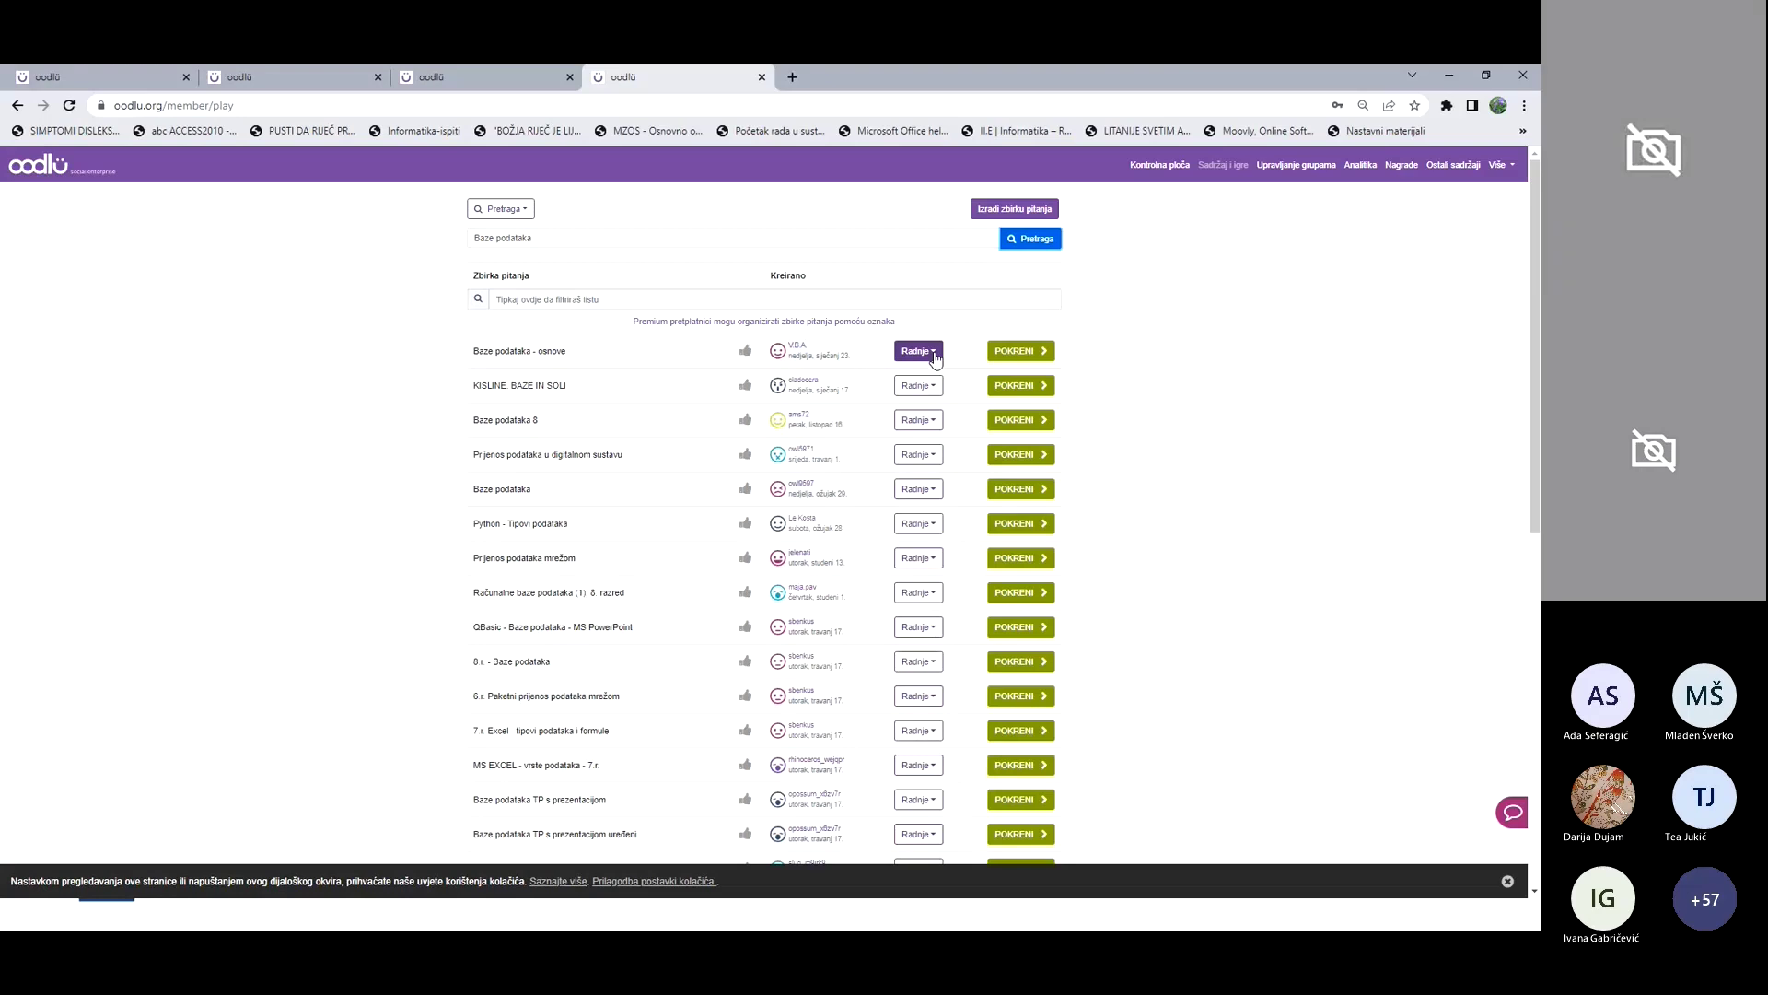
Step: Open the question list of the Baze podataka - osnove collection
left_click(933, 353)
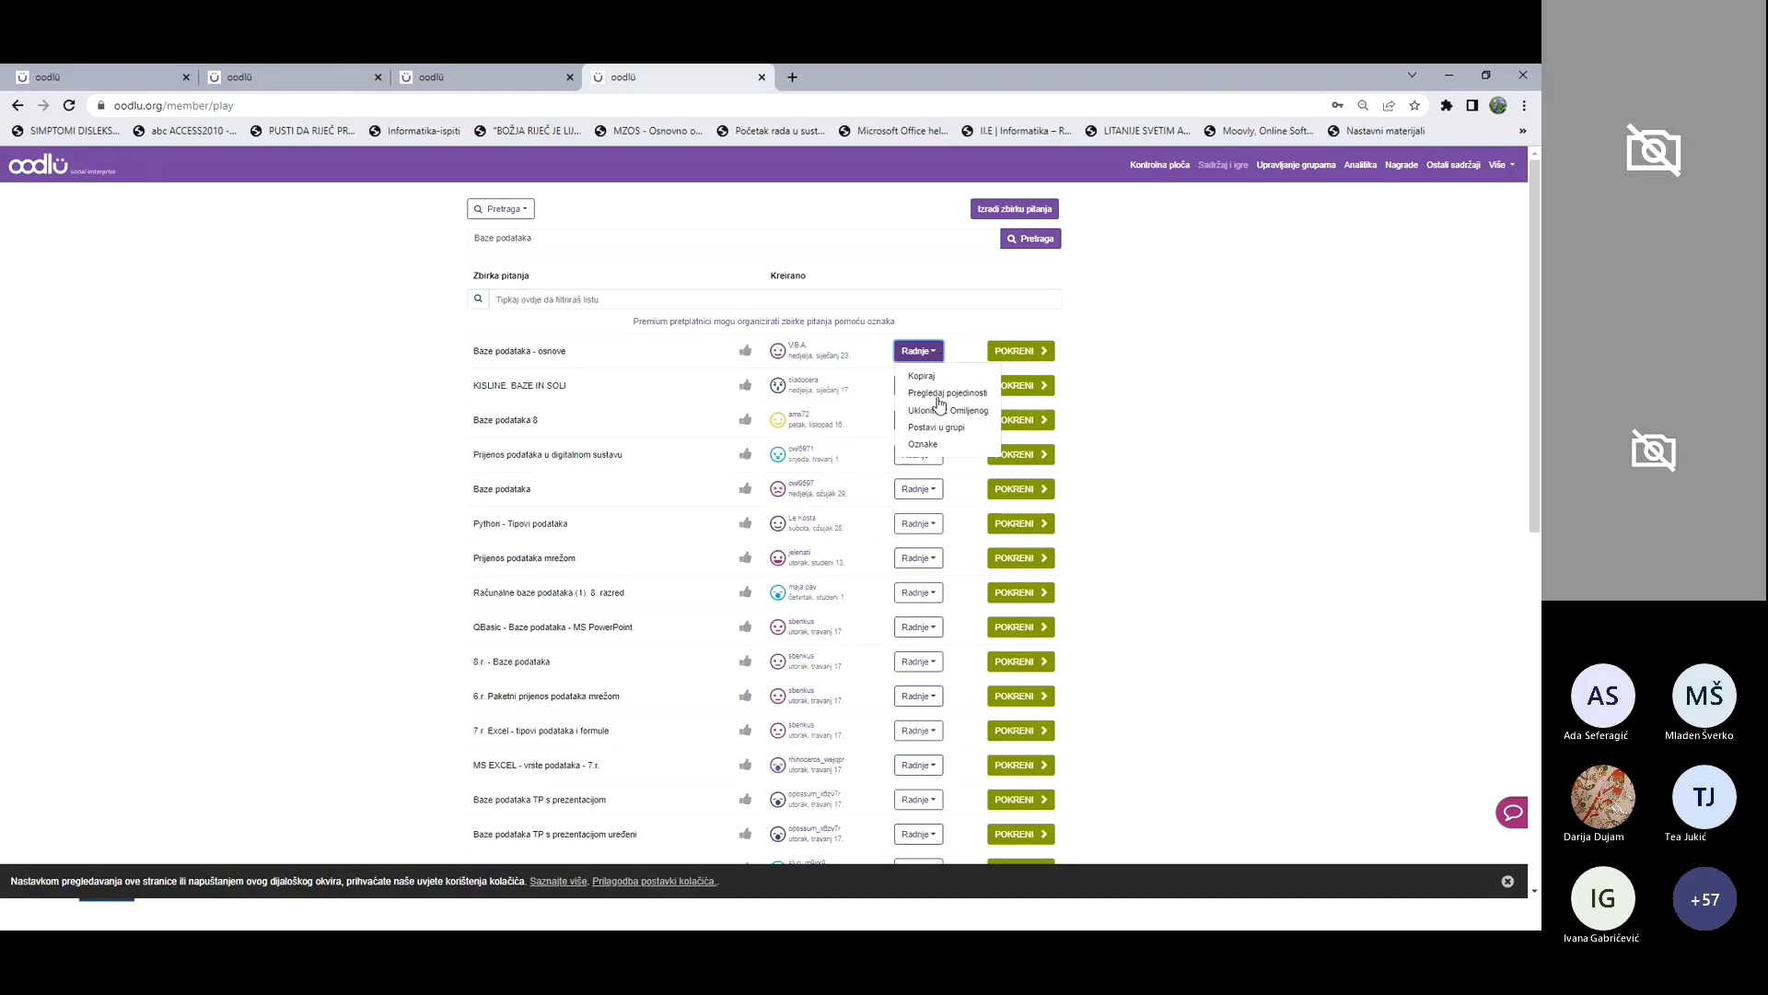
left_click(937, 396)
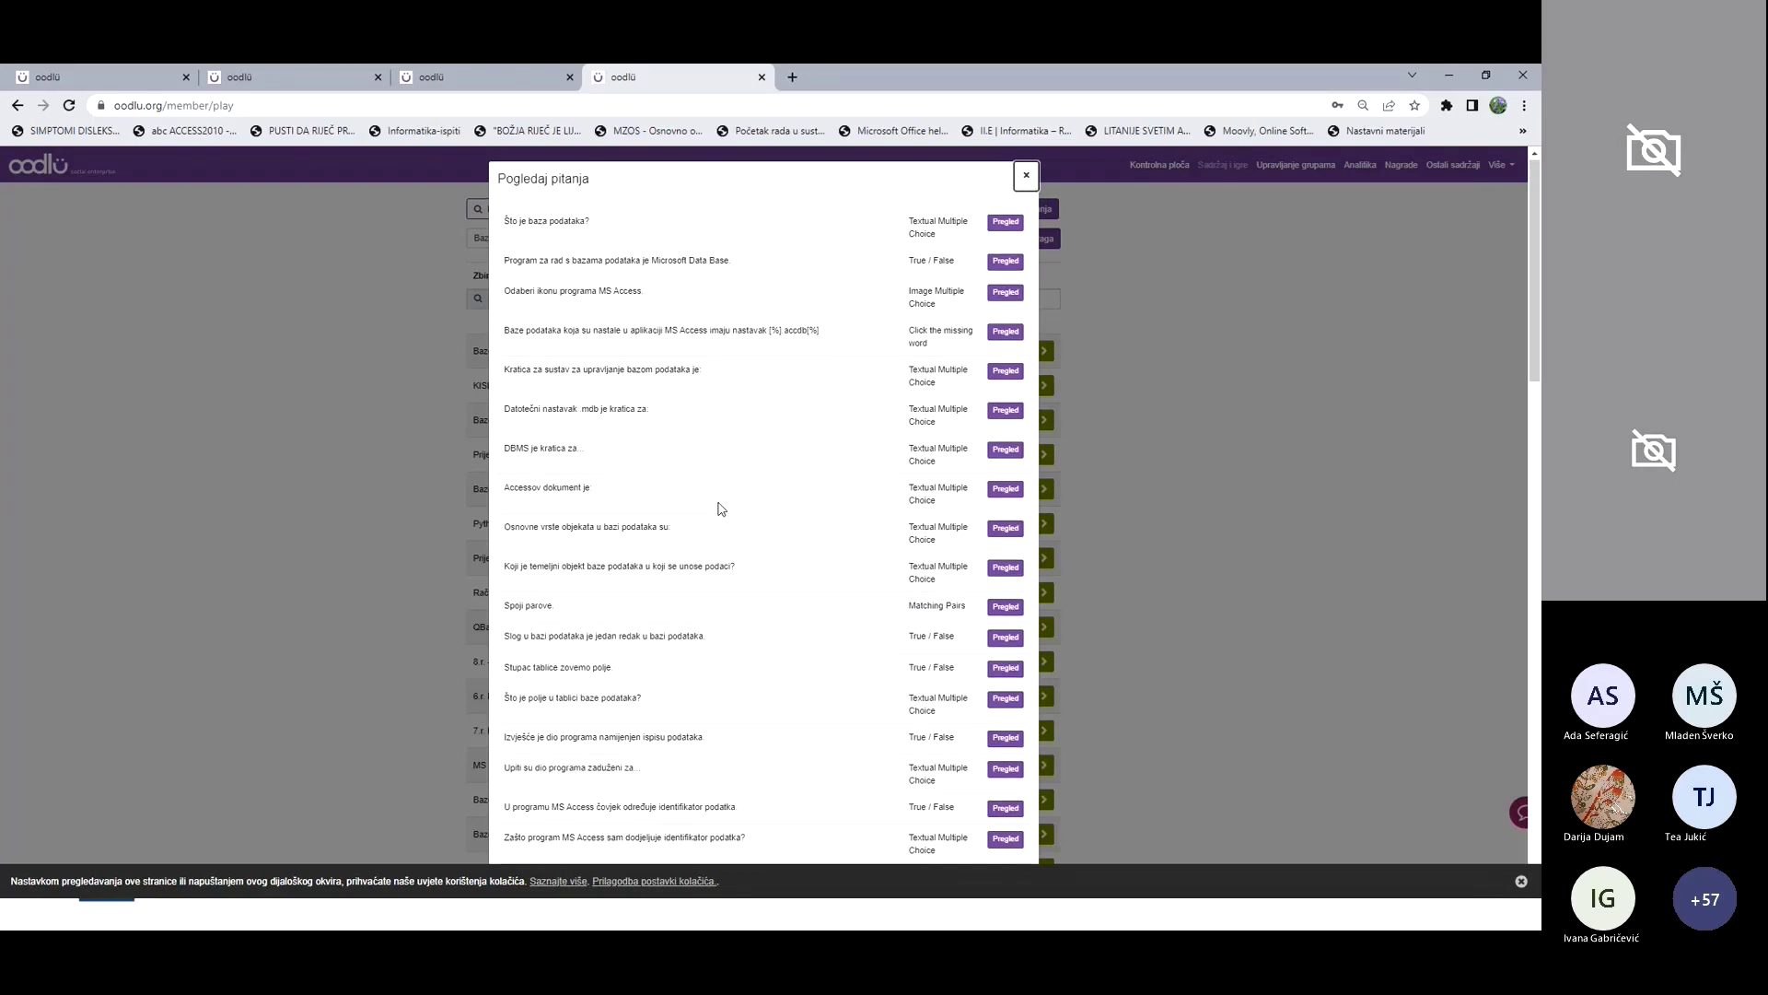
scroll(727, 520, "down", 3)
scroll(725, 525, "up", 3)
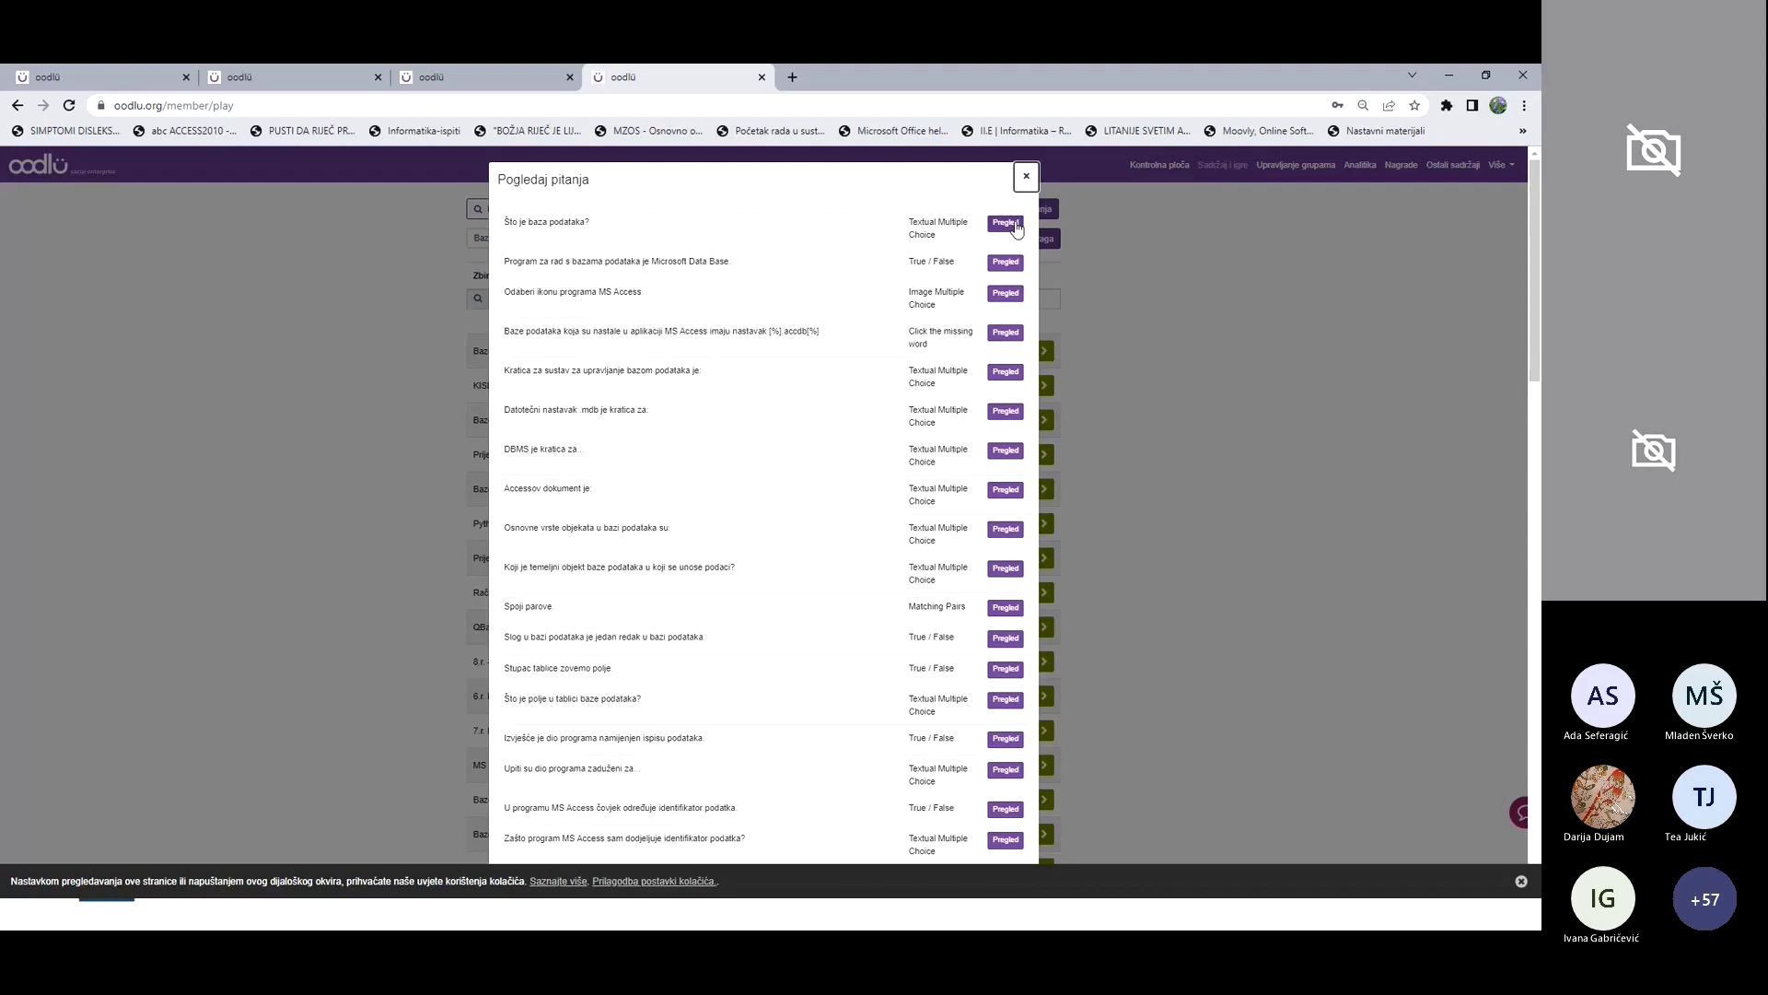
Step: Preview the question 'Što je baza podataka?', then close the preview and question list
left_click(1005, 223)
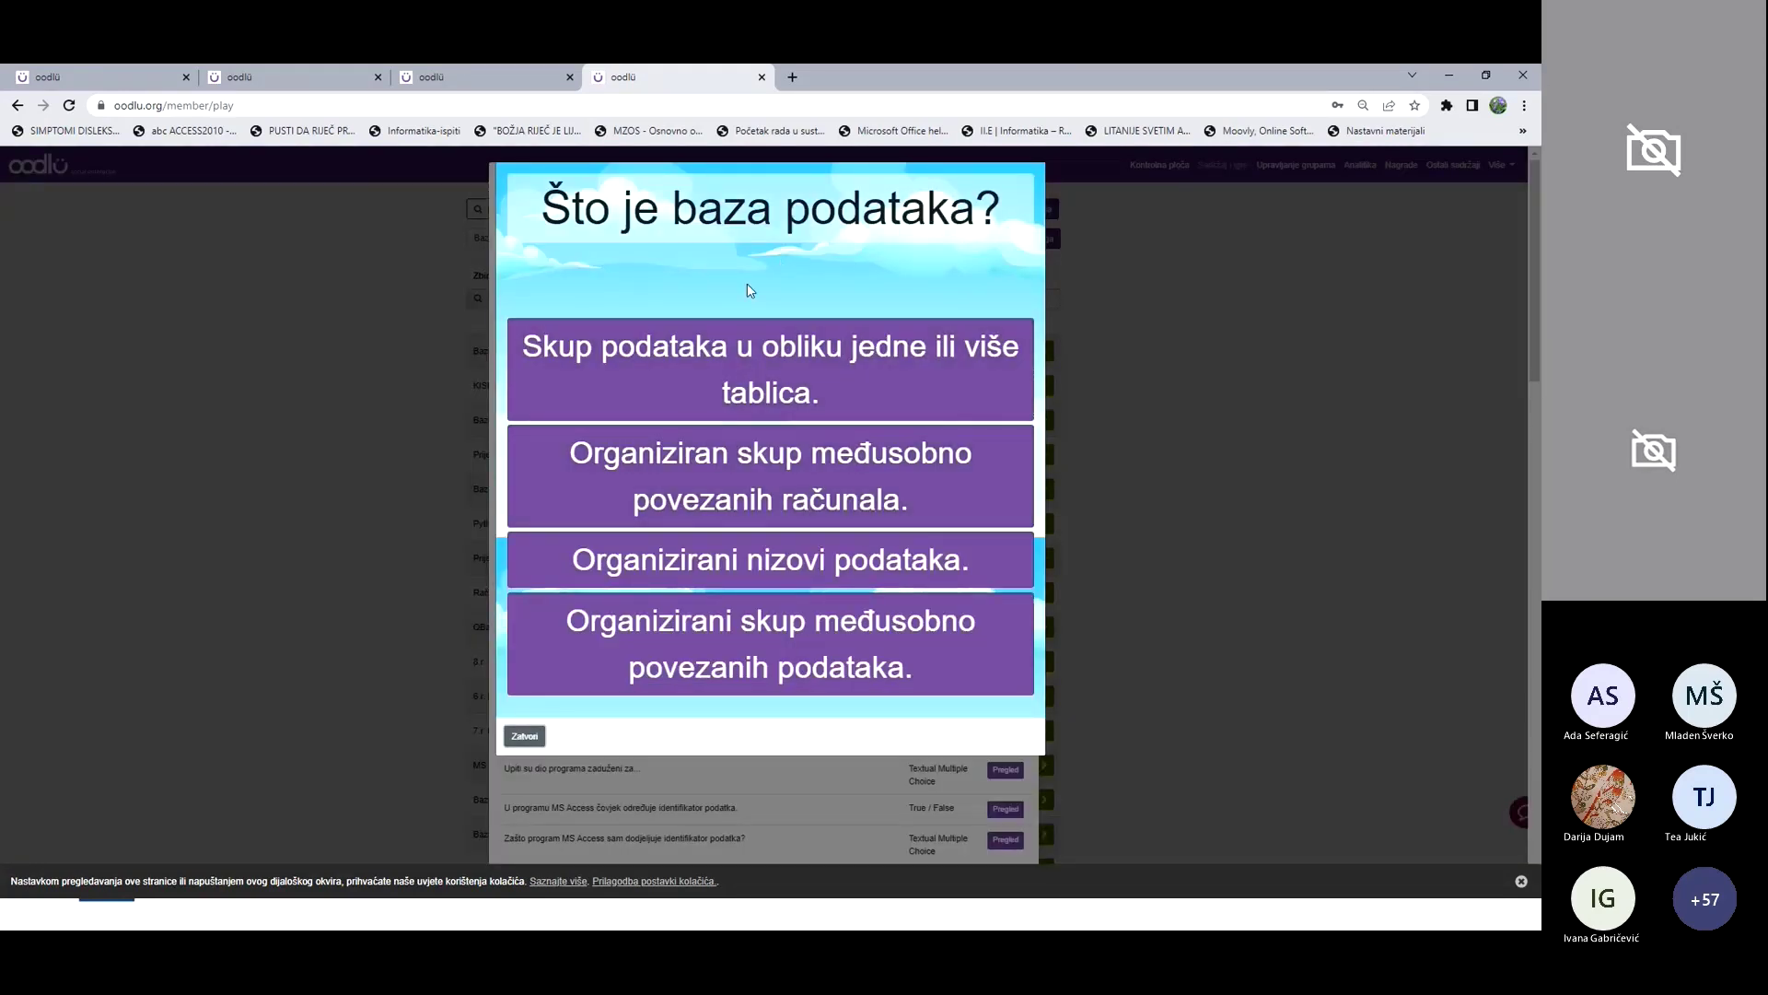
left_click(525, 737)
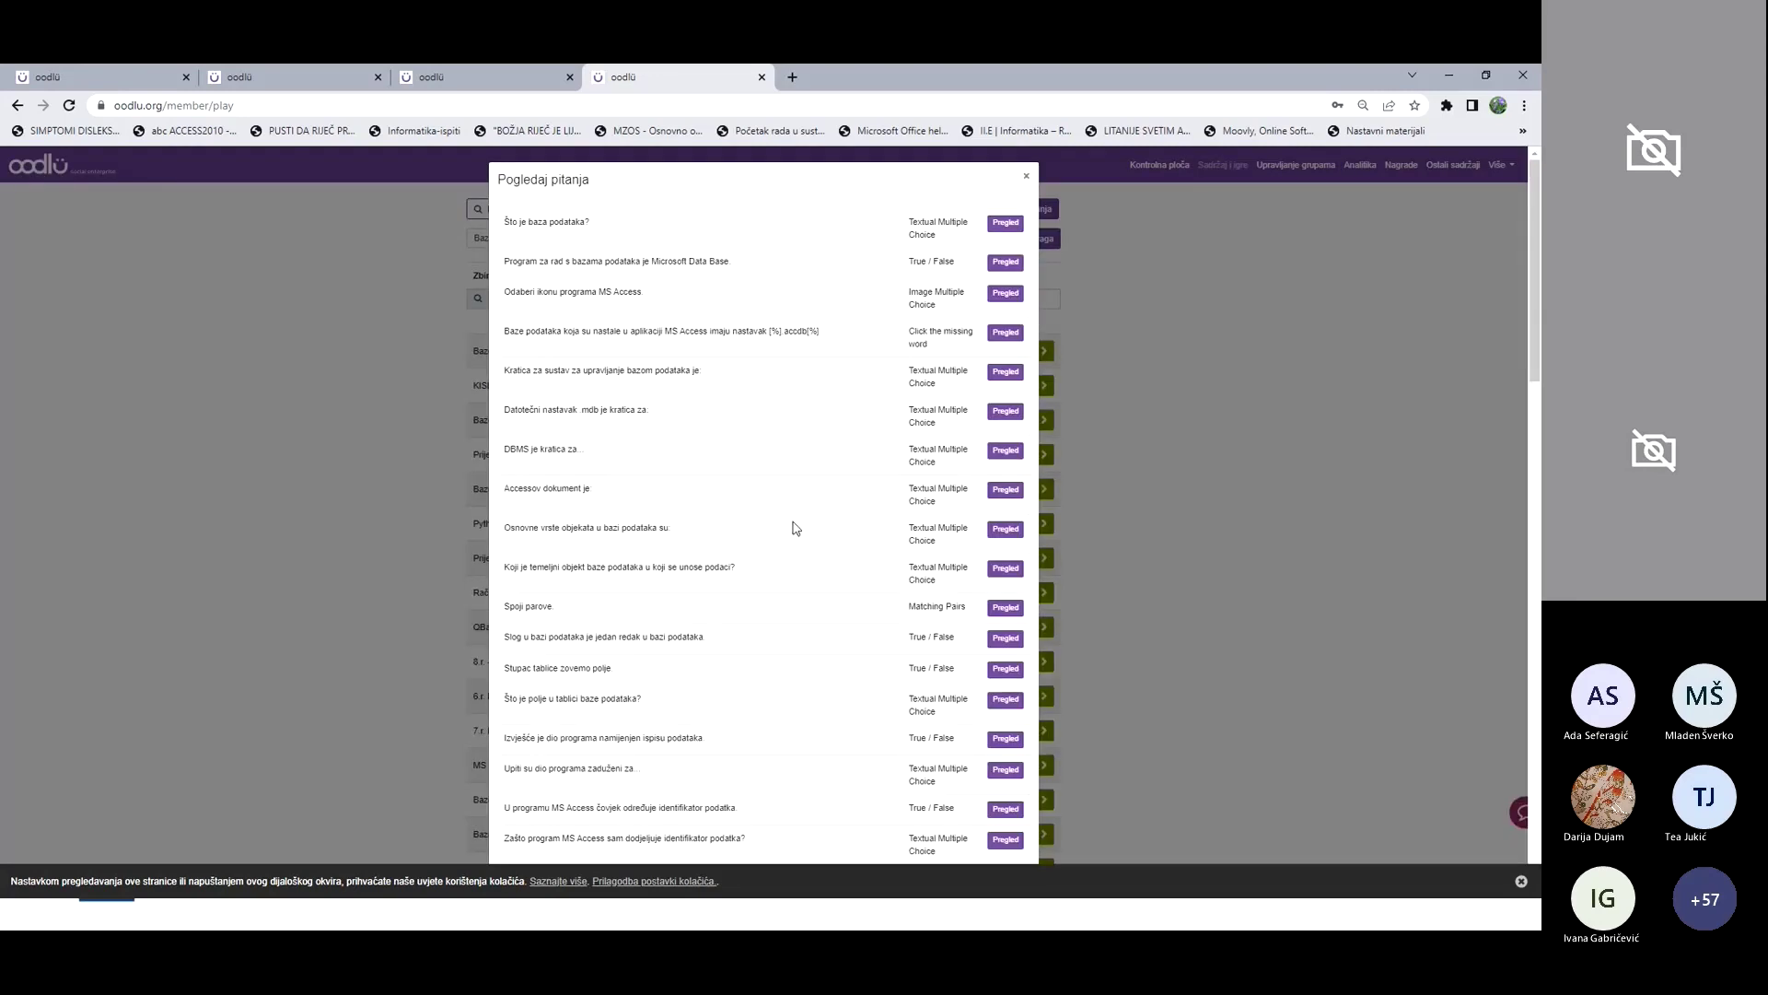
scroll(611, 553, "down", 10)
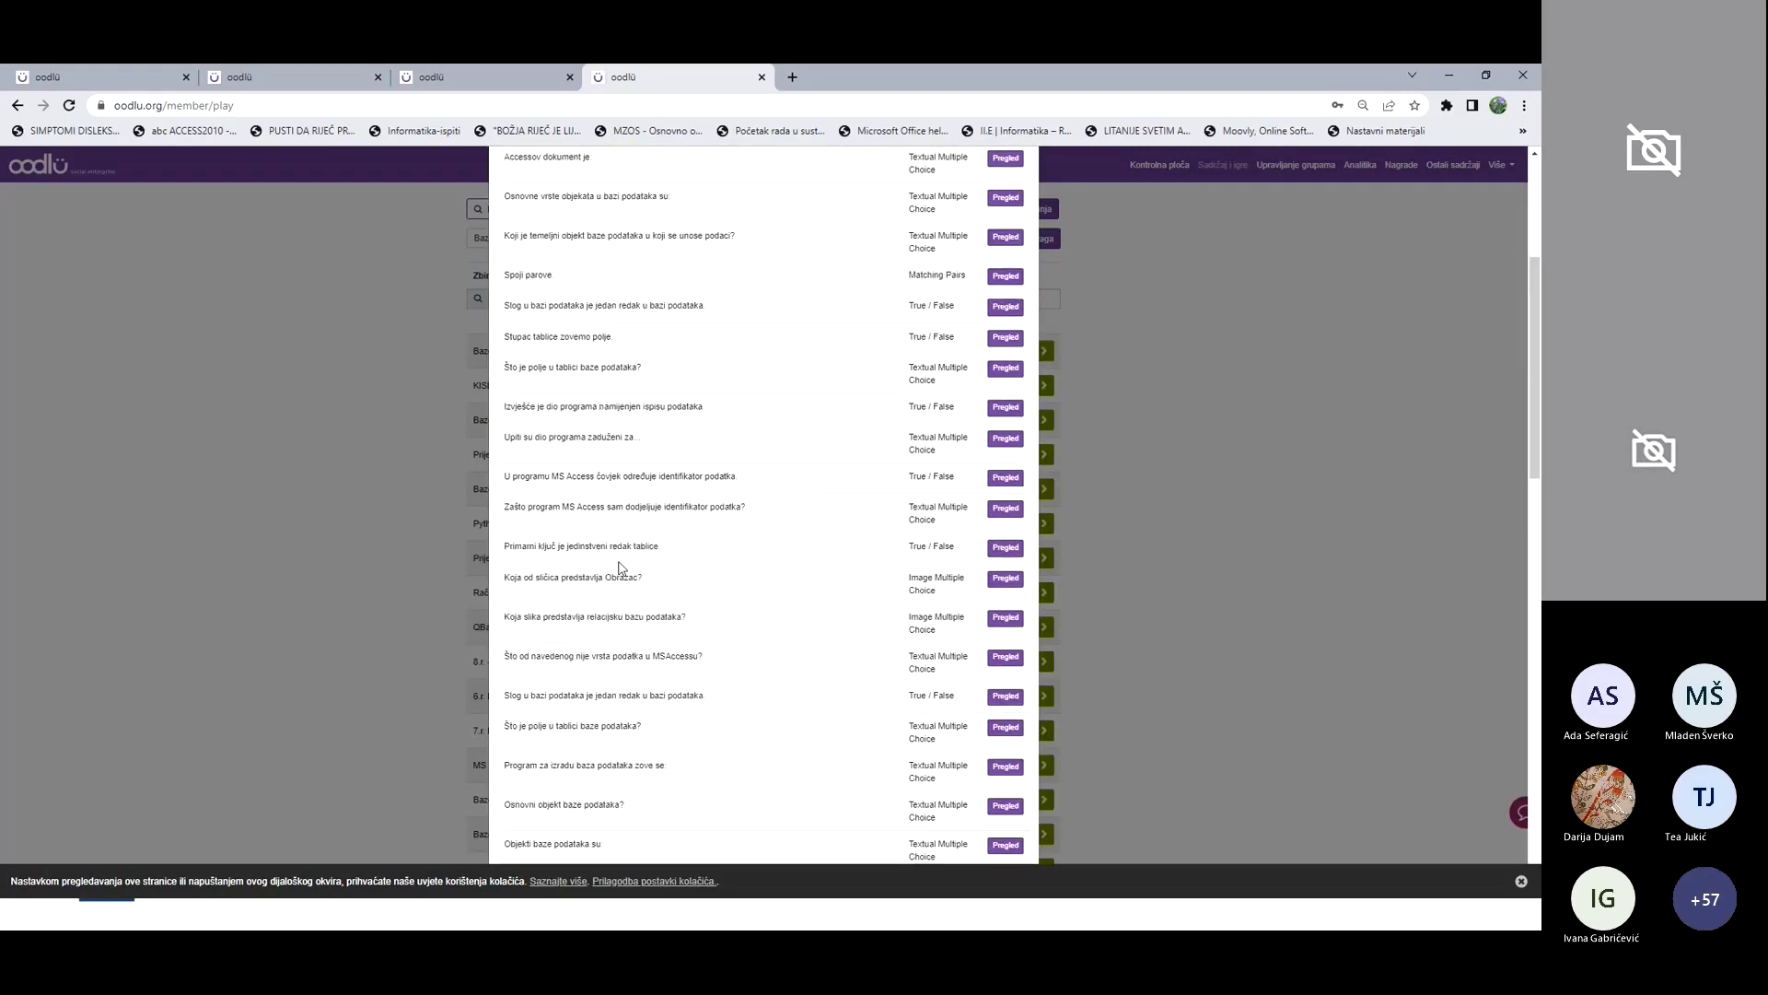
scroll(771, 330, "up", 10)
left_click(1026, 176)
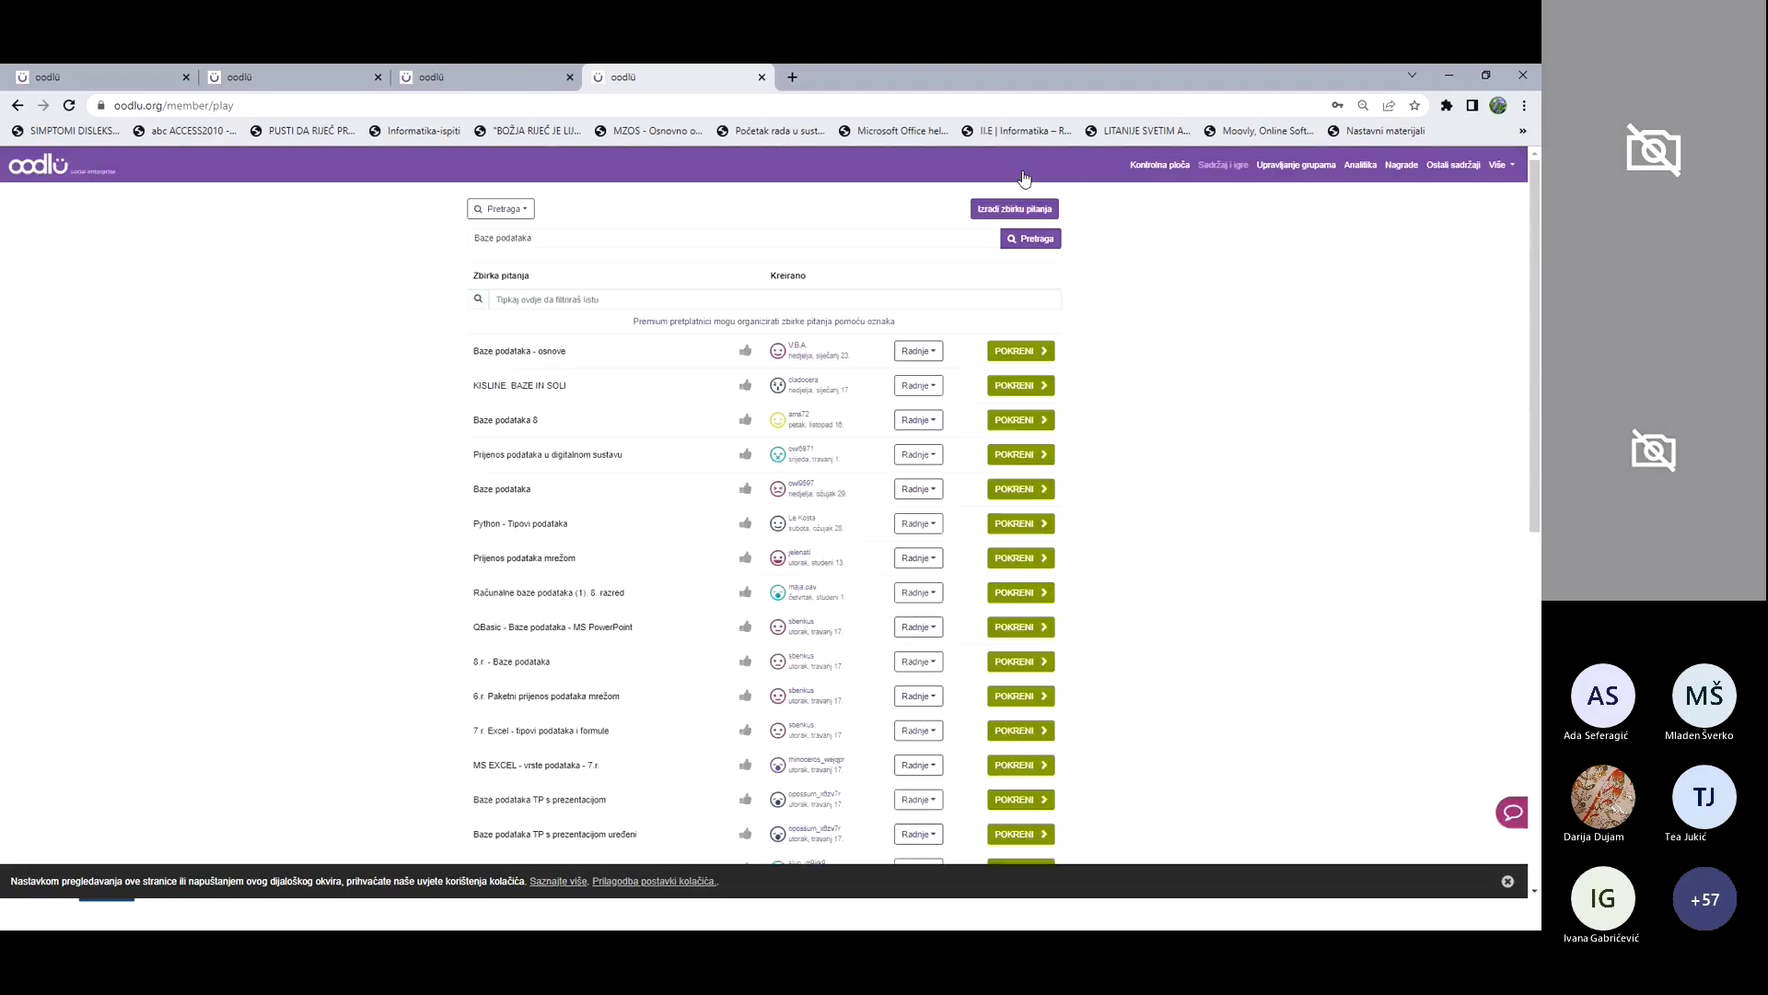
Step: Duplicate the Baze podataka - osnove collection under the name 'Baze podataka - osnove4'
left_click(919, 351)
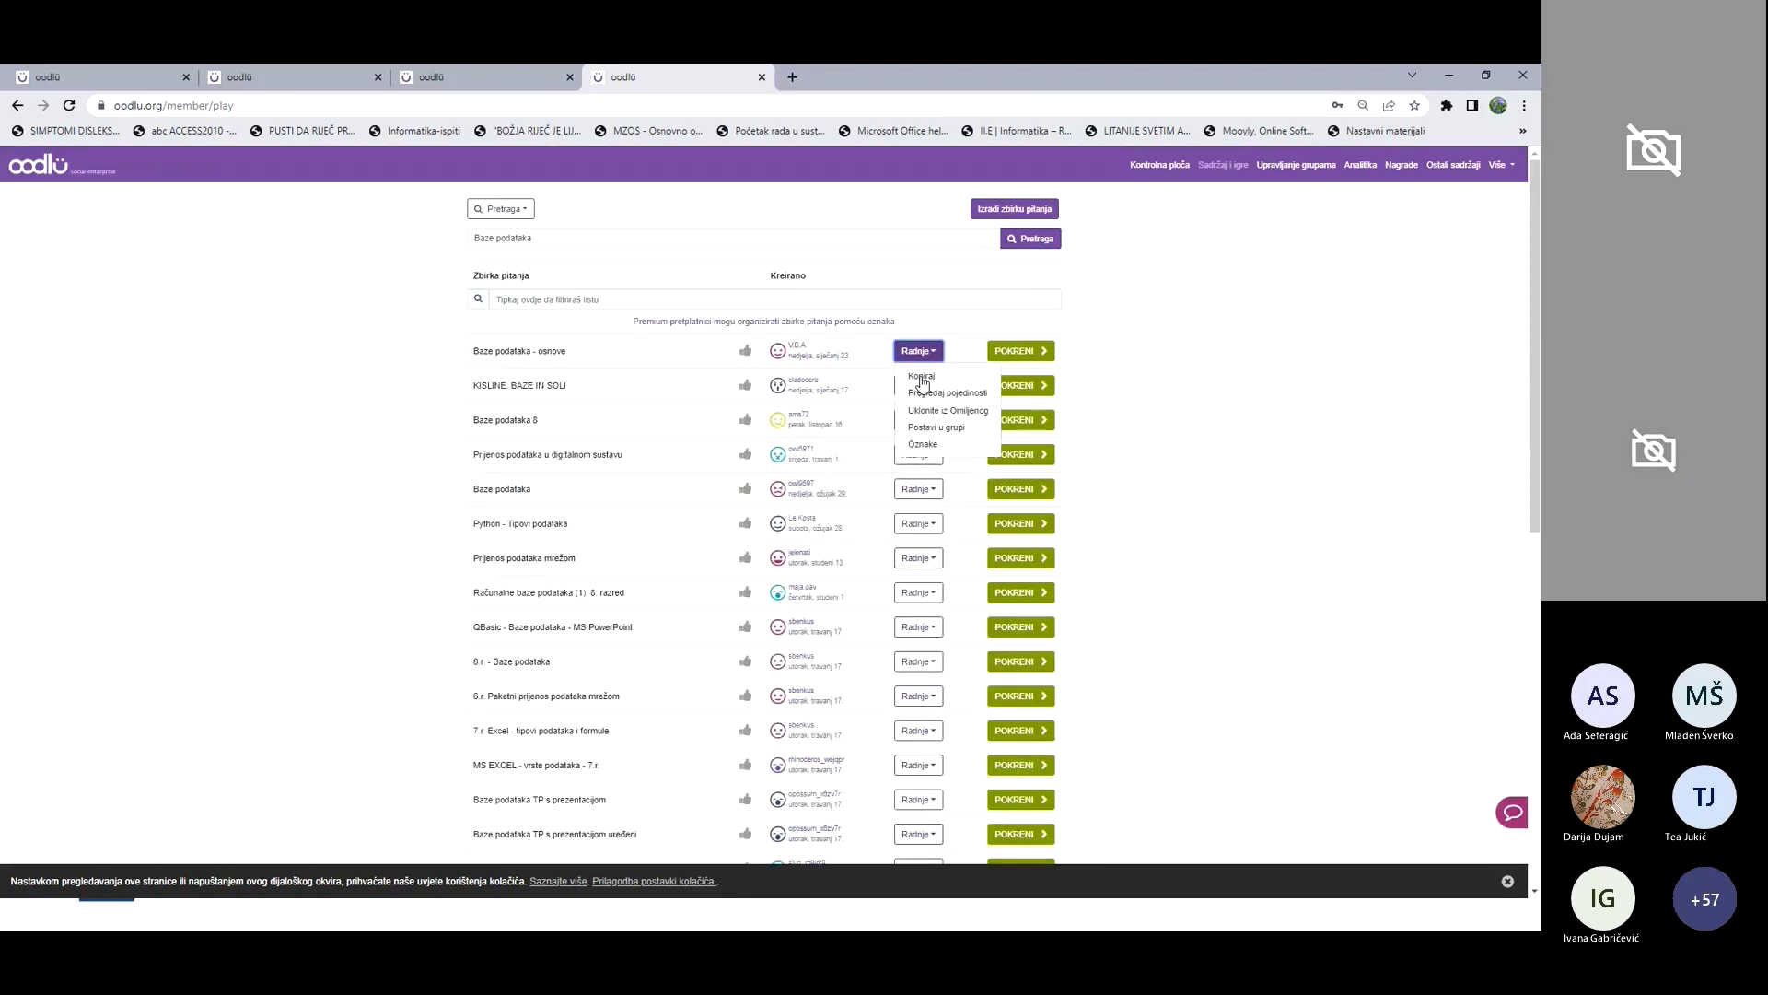
left_click(921, 378)
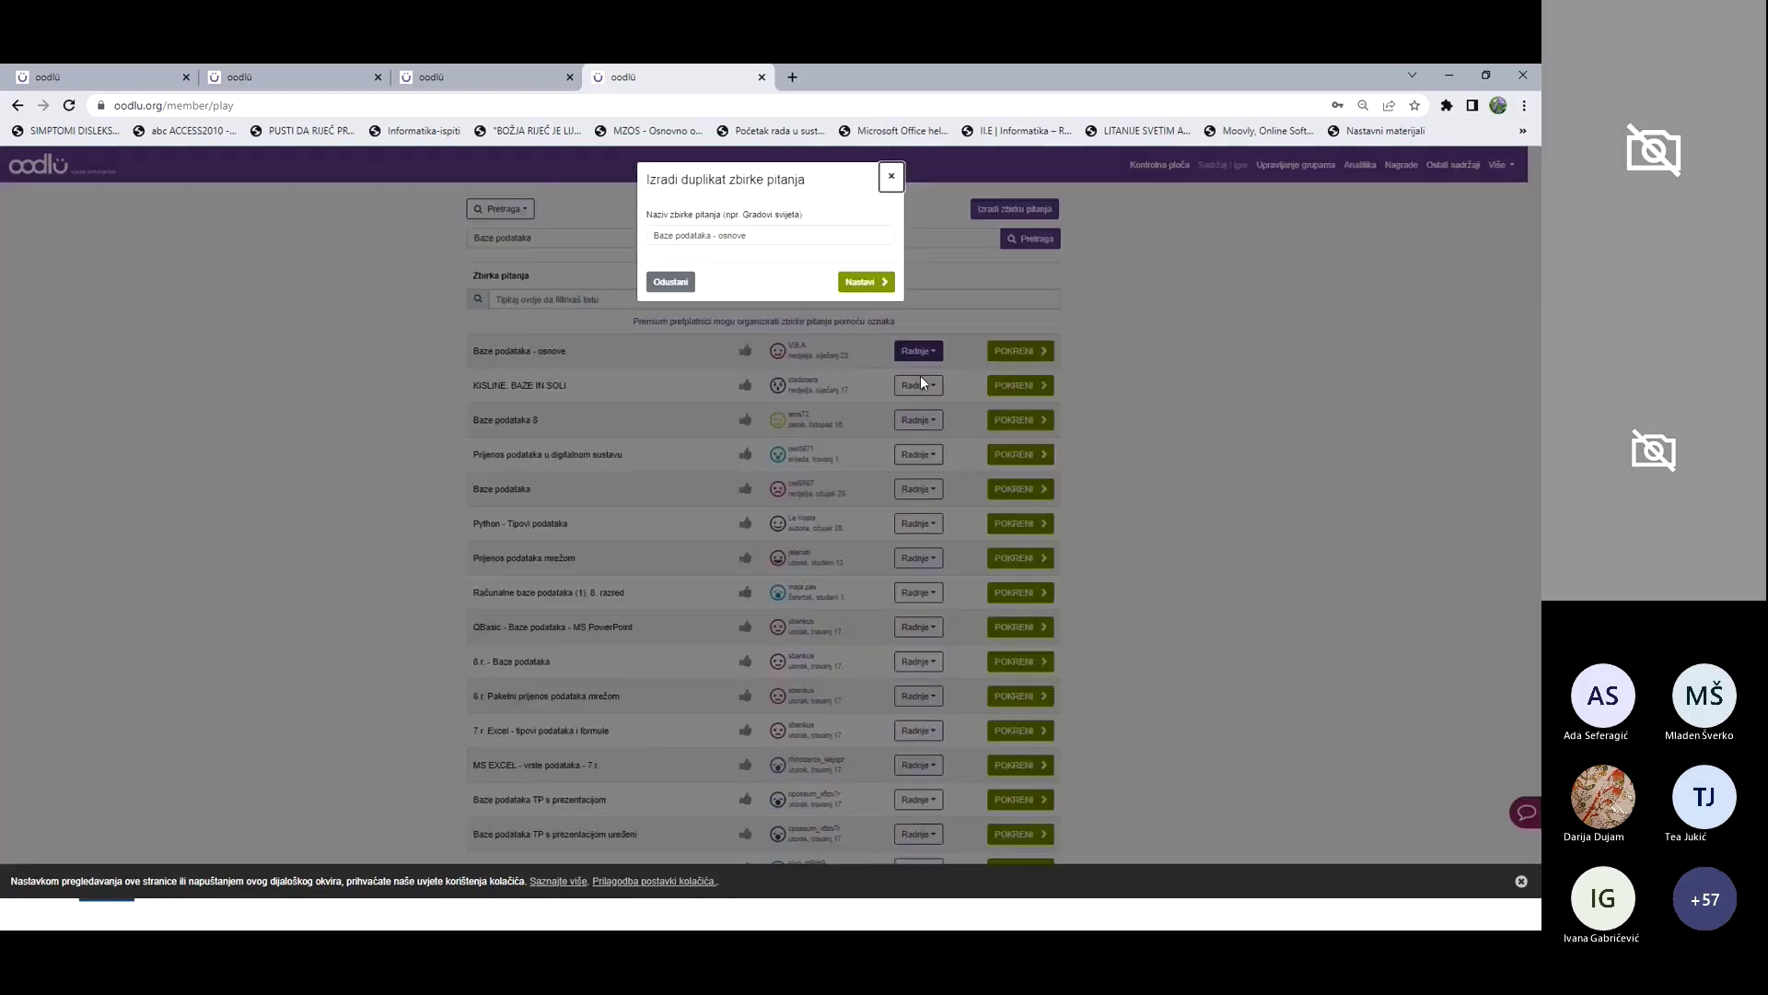
left_click(763, 236)
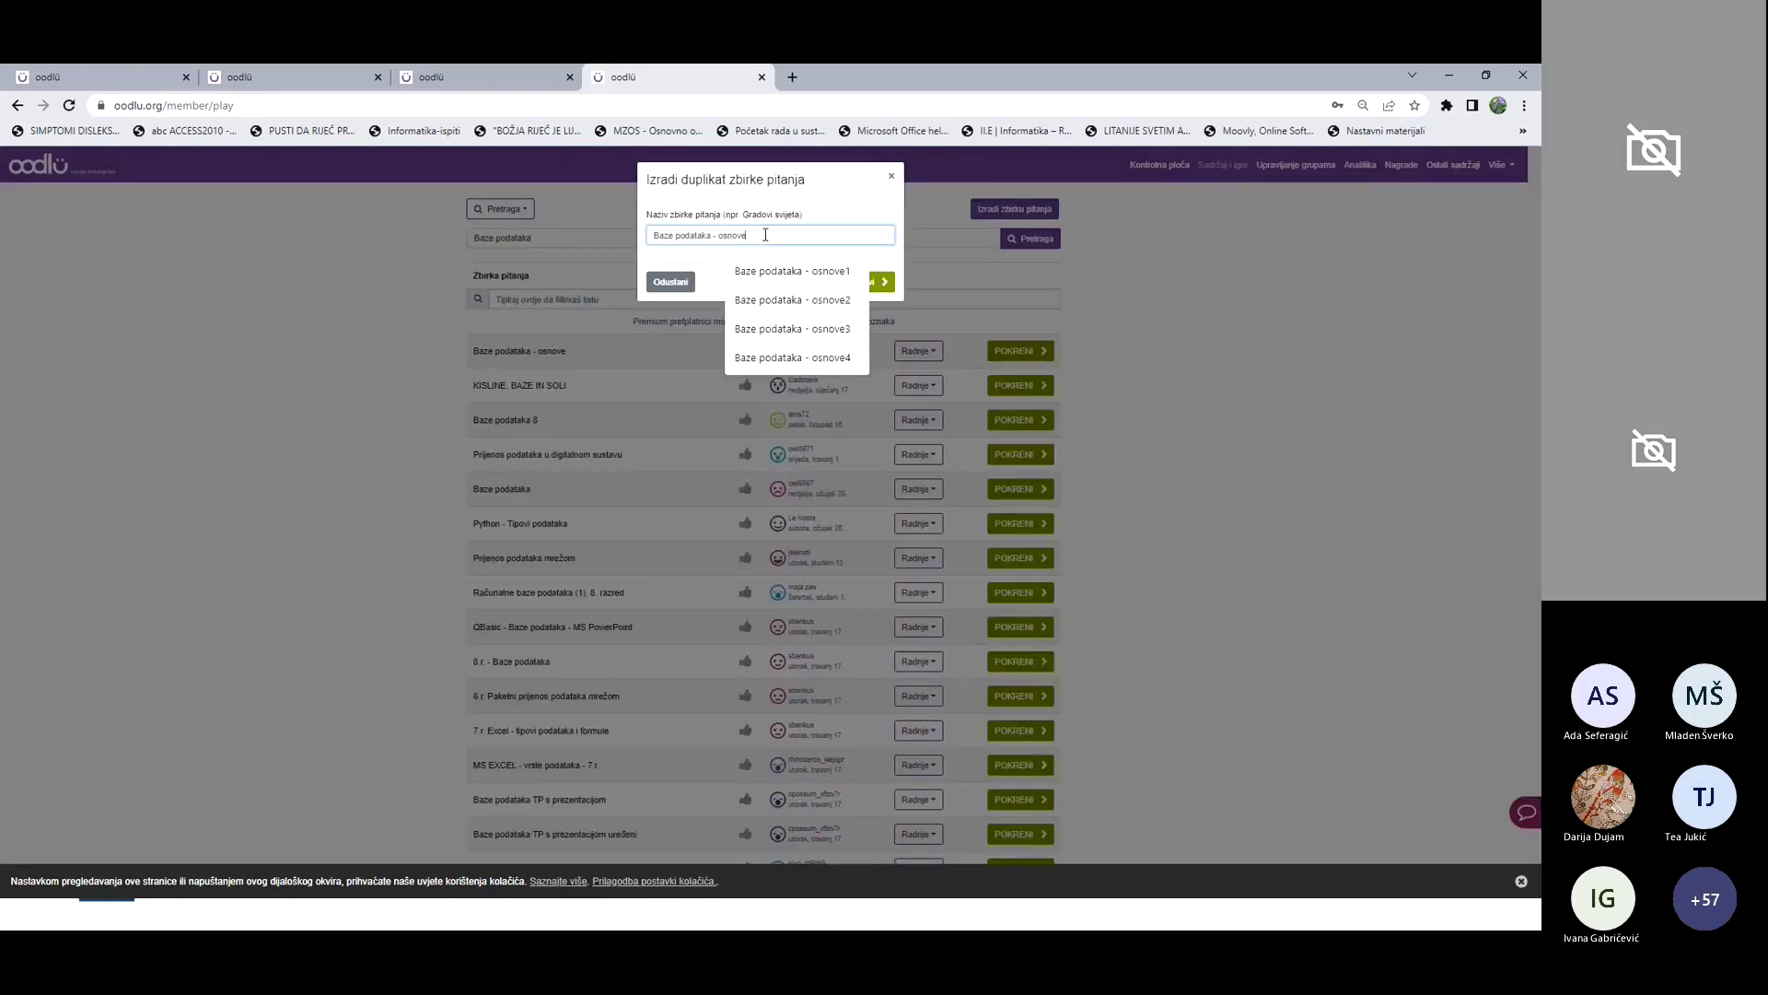
left_click(792, 357)
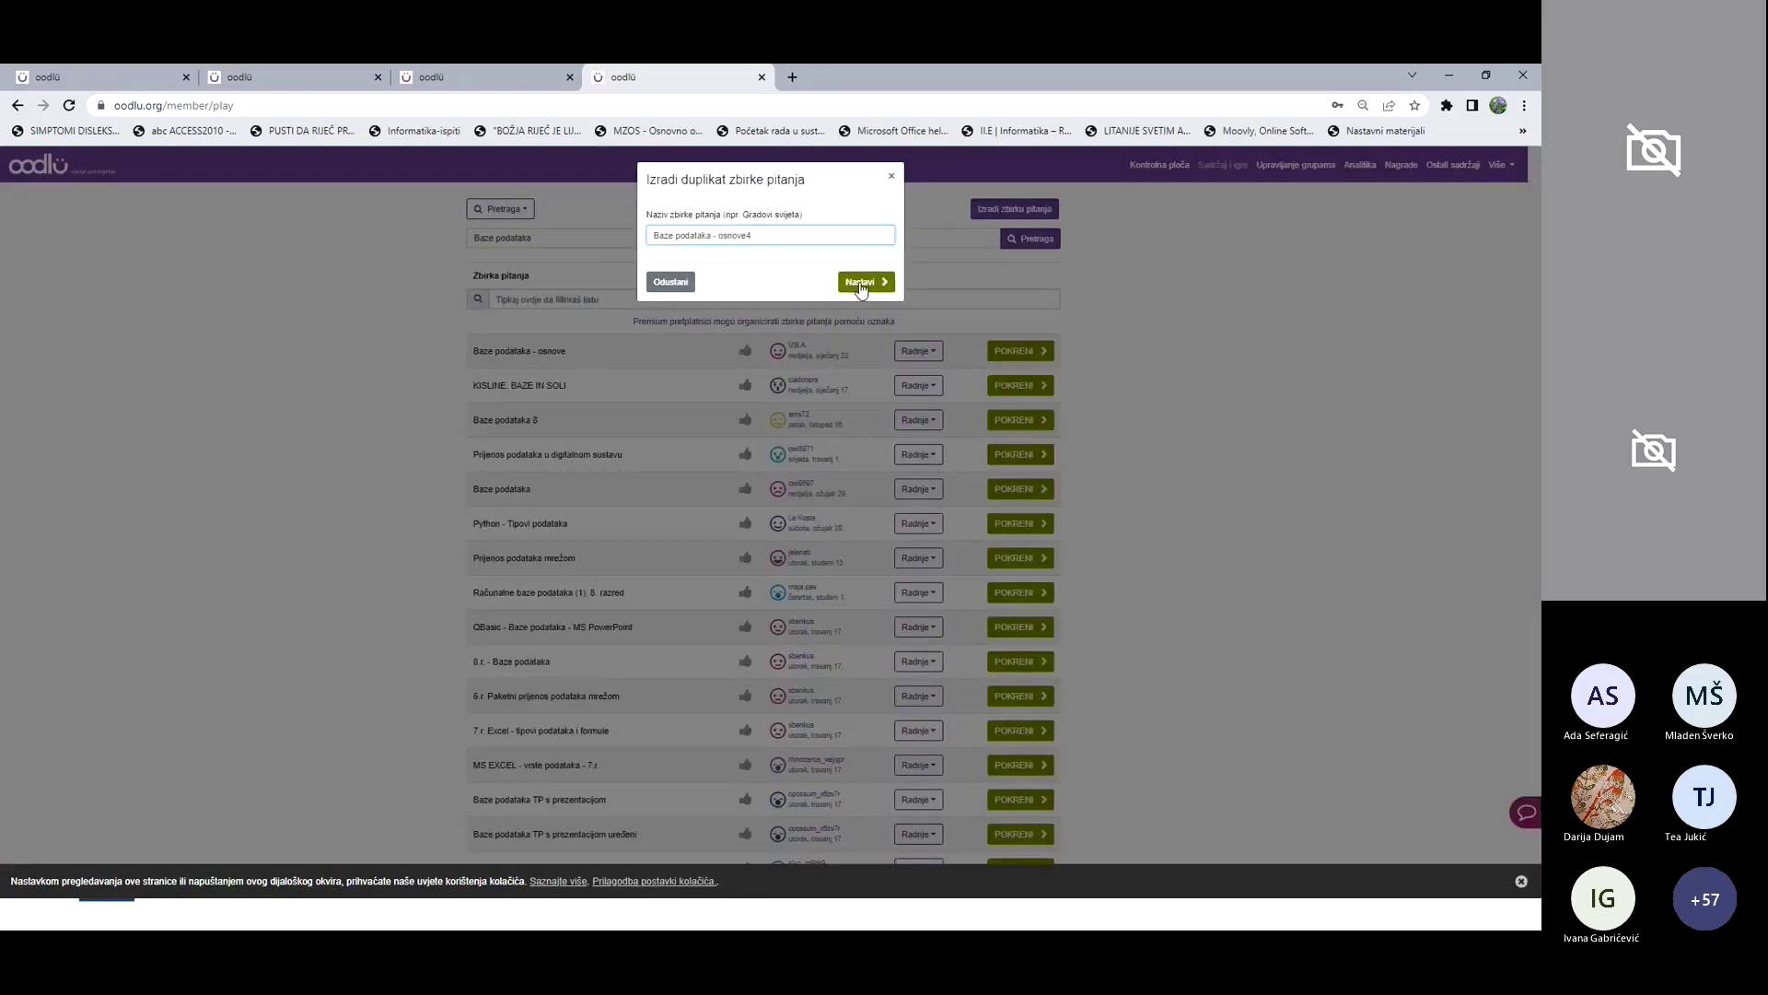
left_click(860, 282)
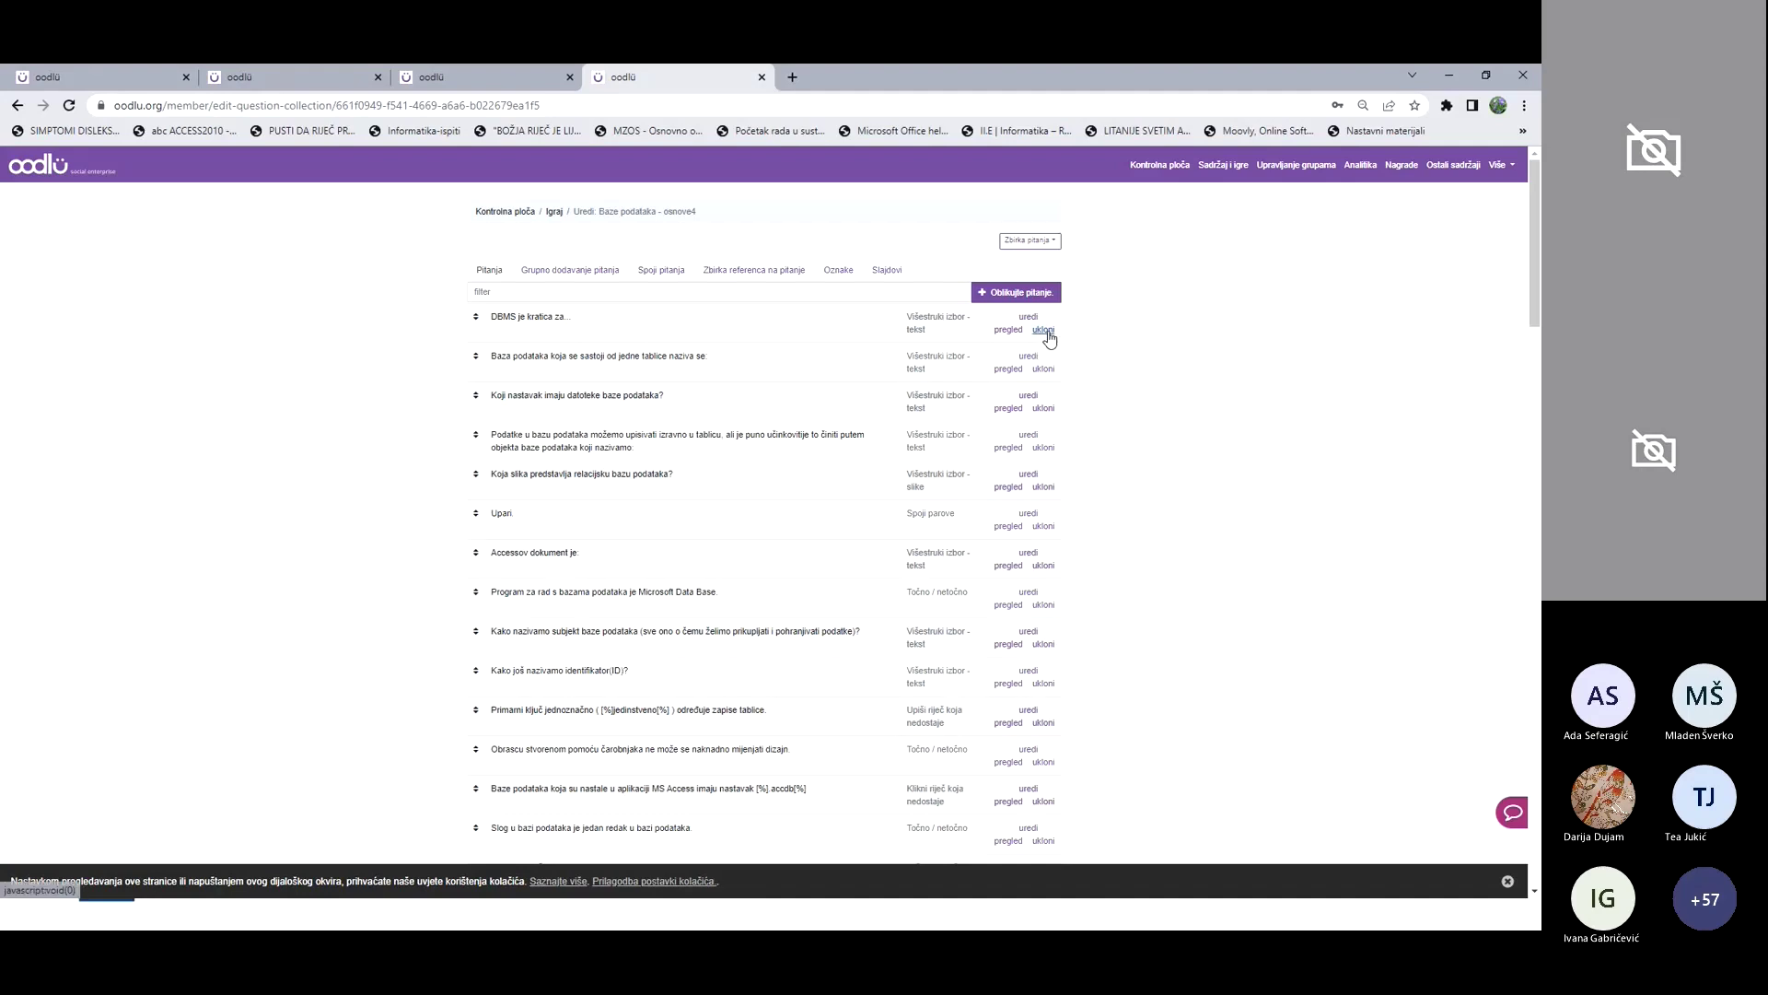
Step: Remove the DBMS question from the copy, then edit and save the next question
left_click(1044, 329)
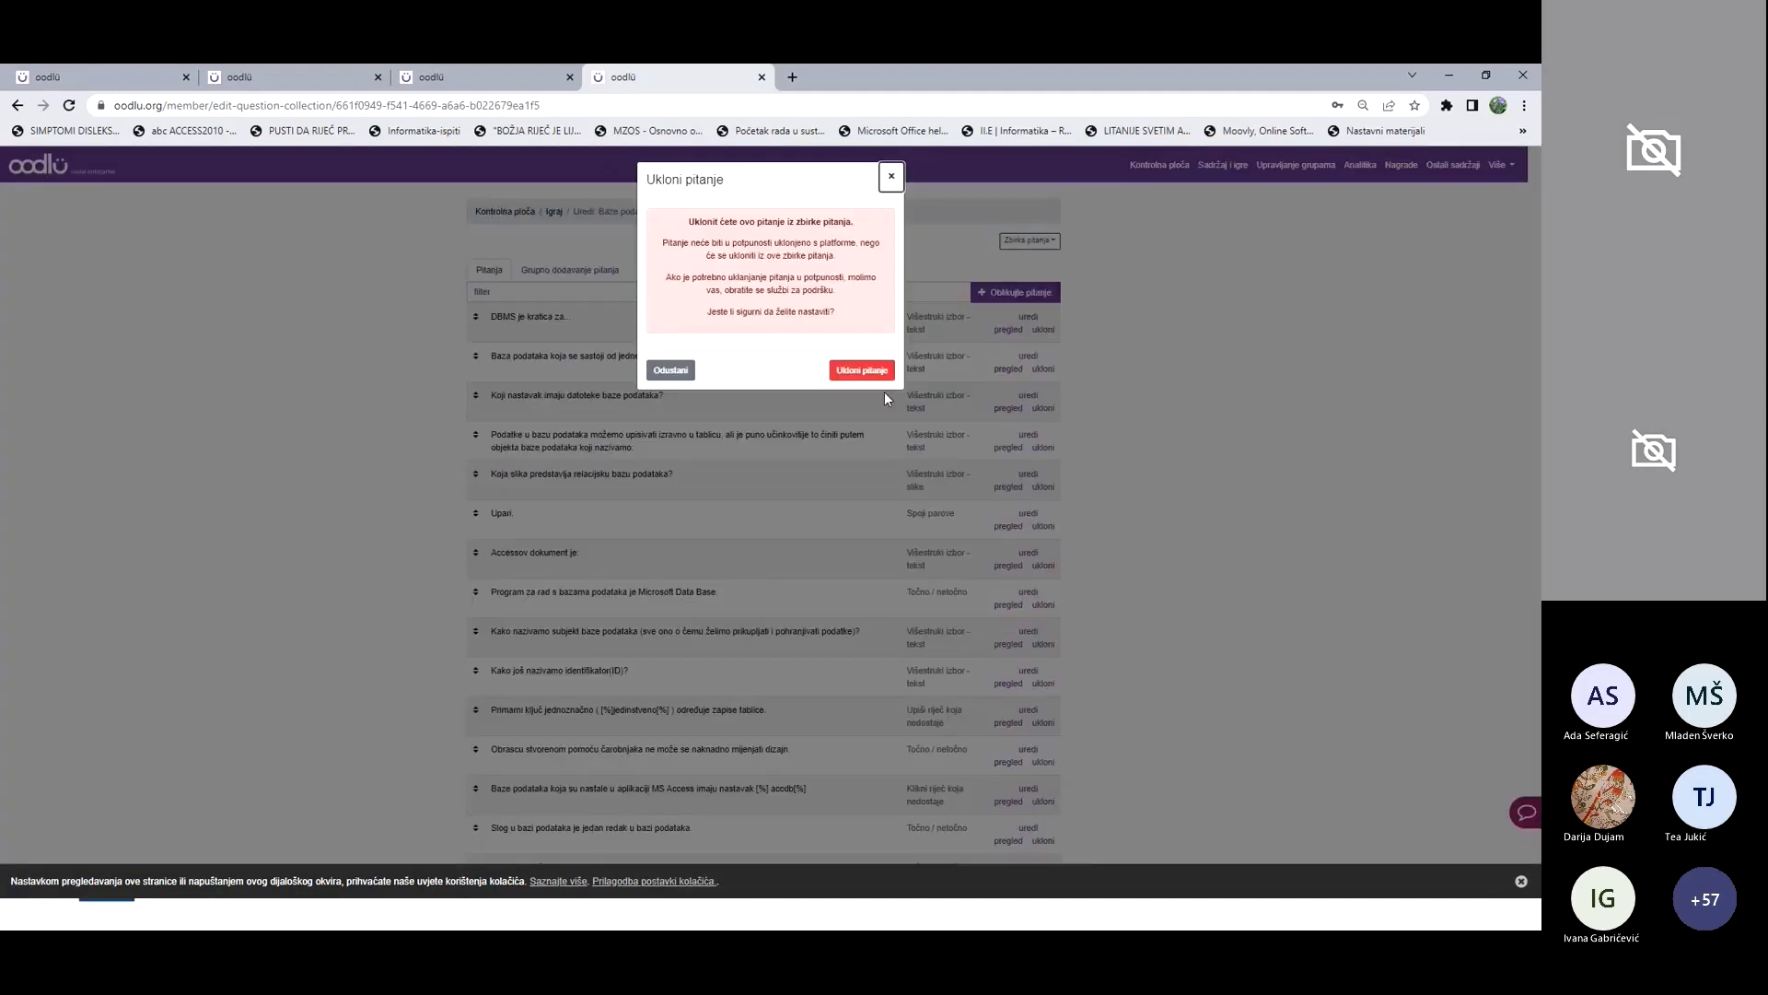
left_click(857, 371)
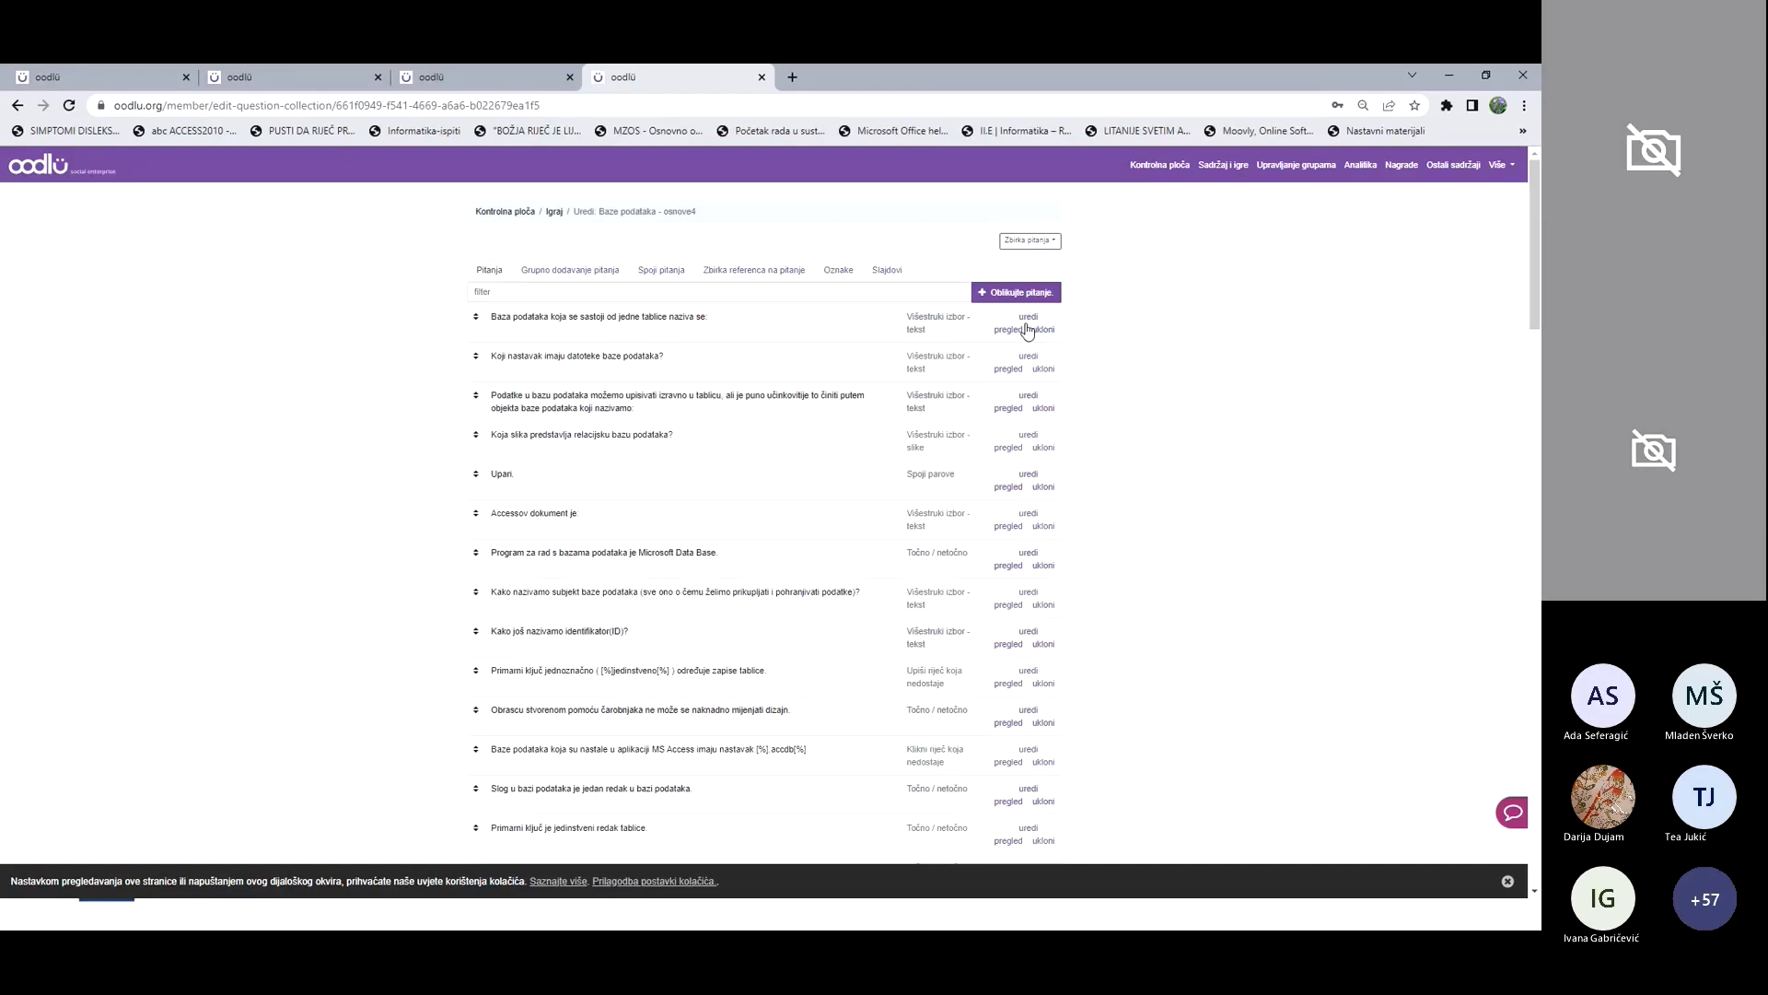
left_click(1029, 316)
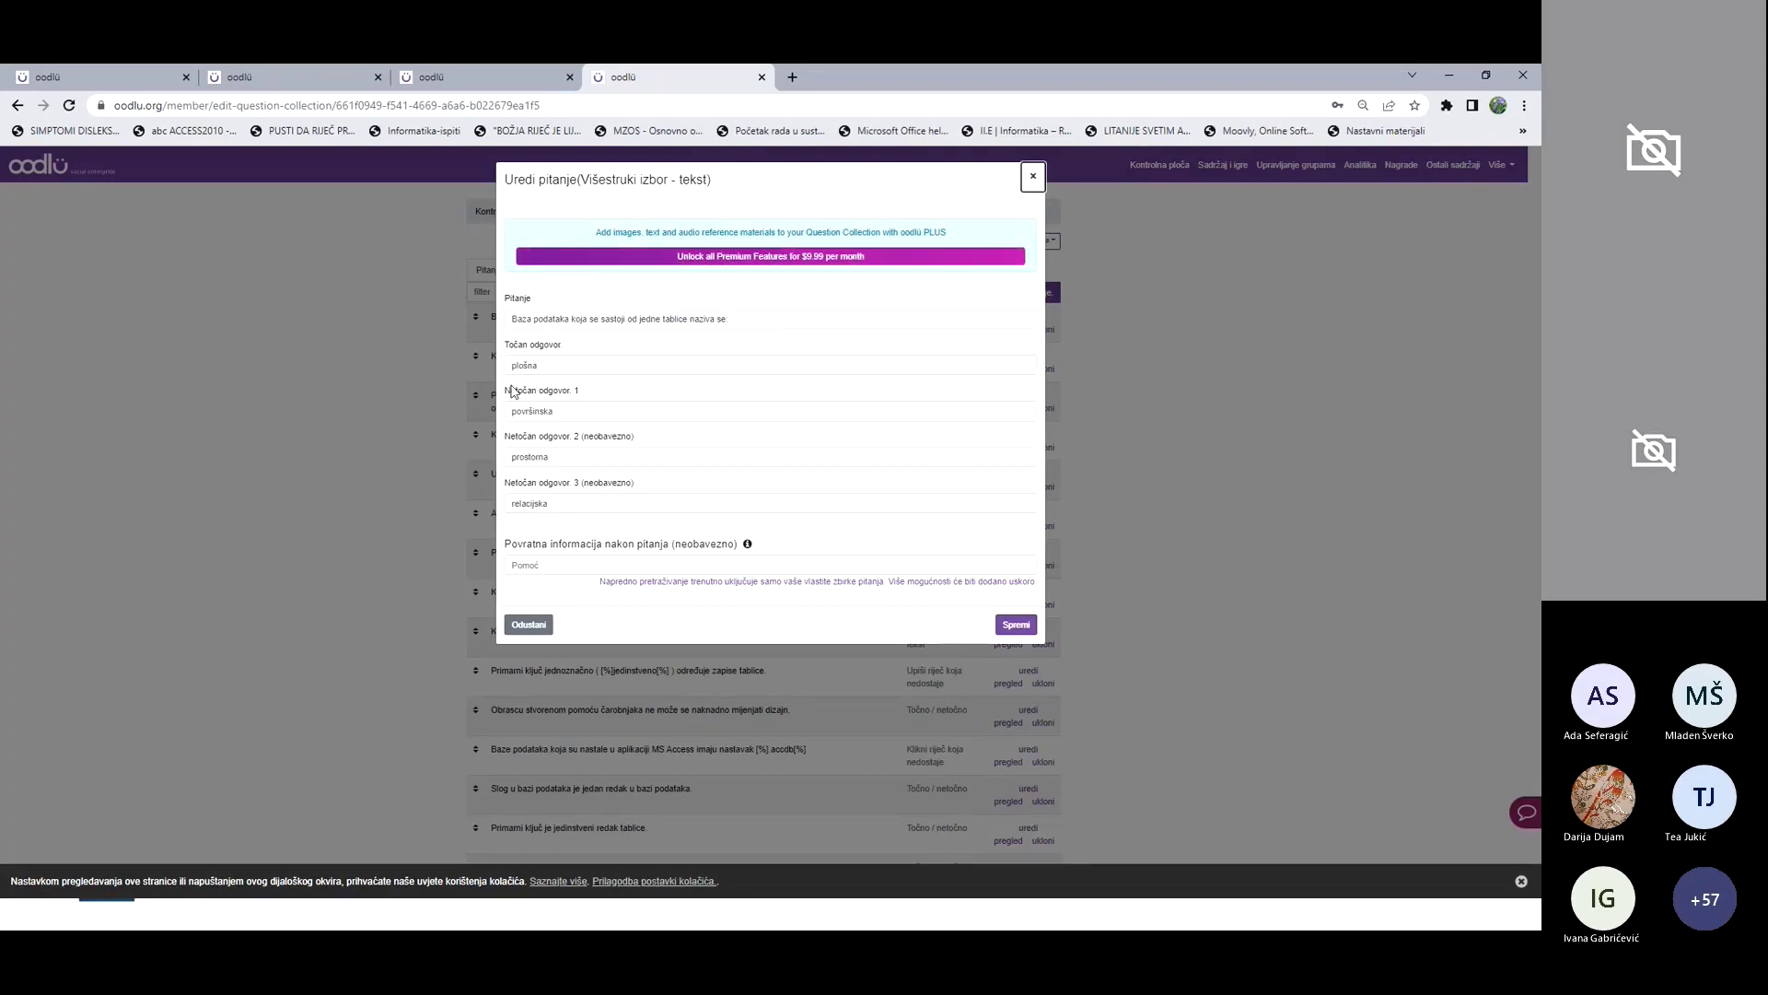
left_click(1016, 625)
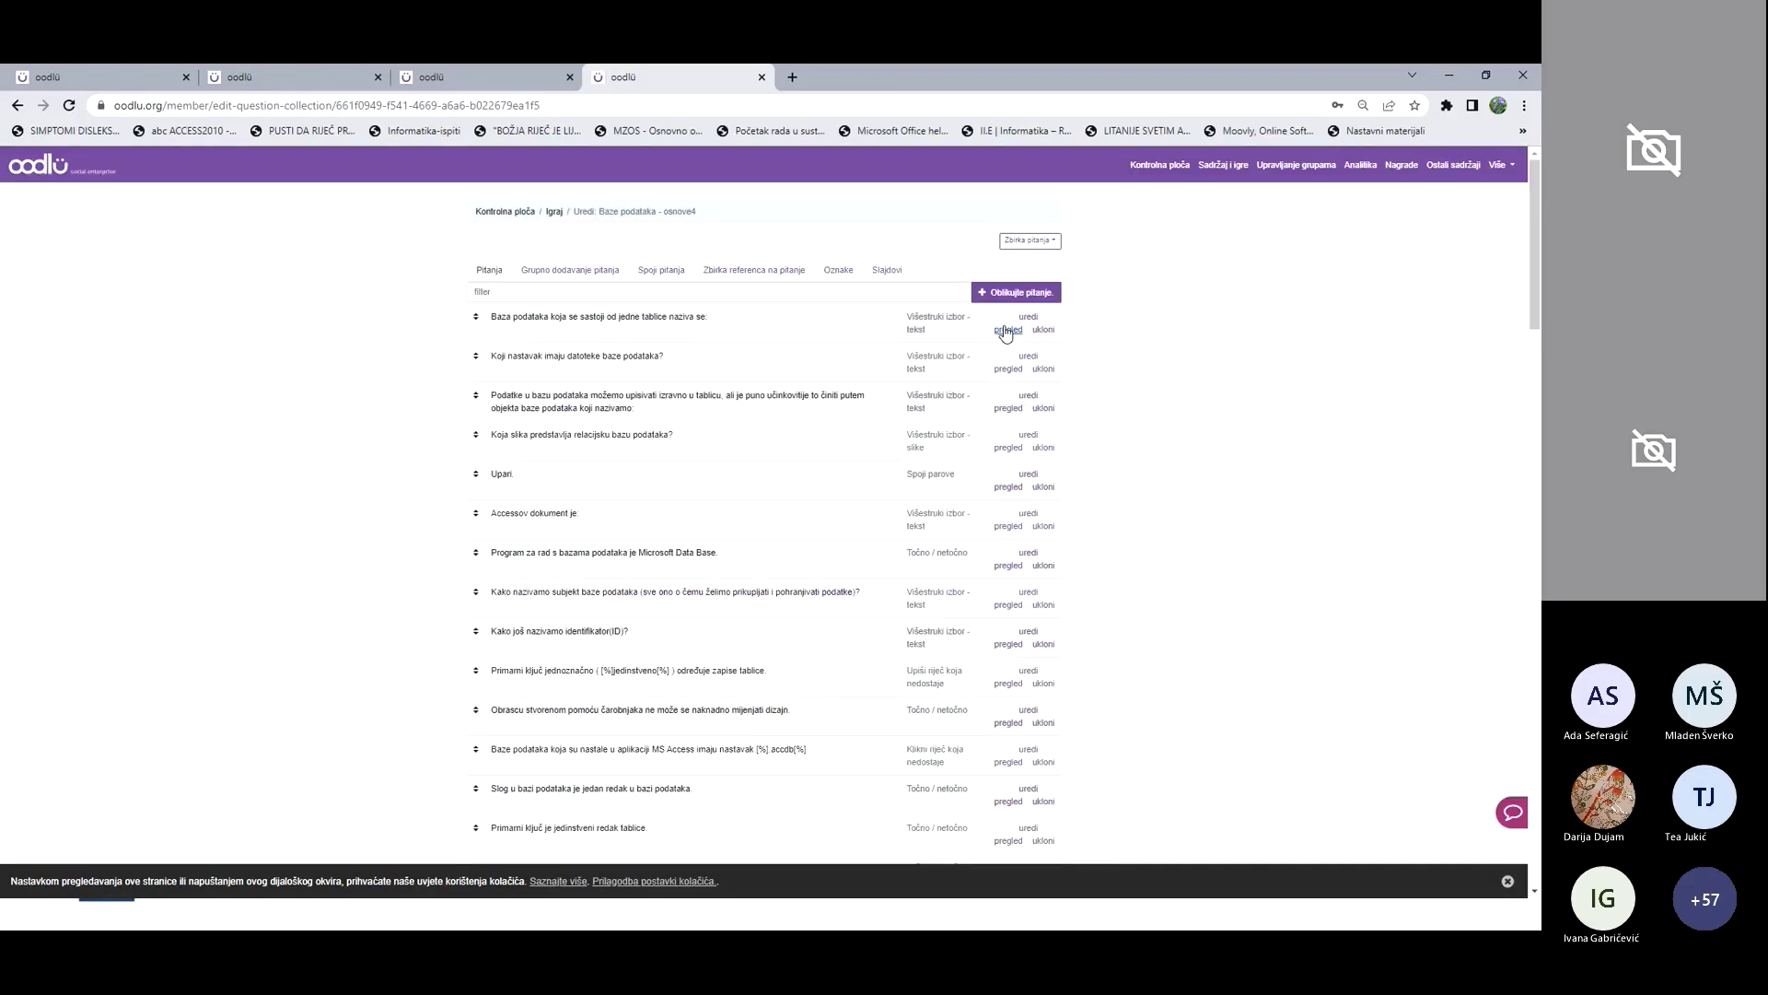
Step: Preview the first question, then return to the question collections list
left_click(1009, 329)
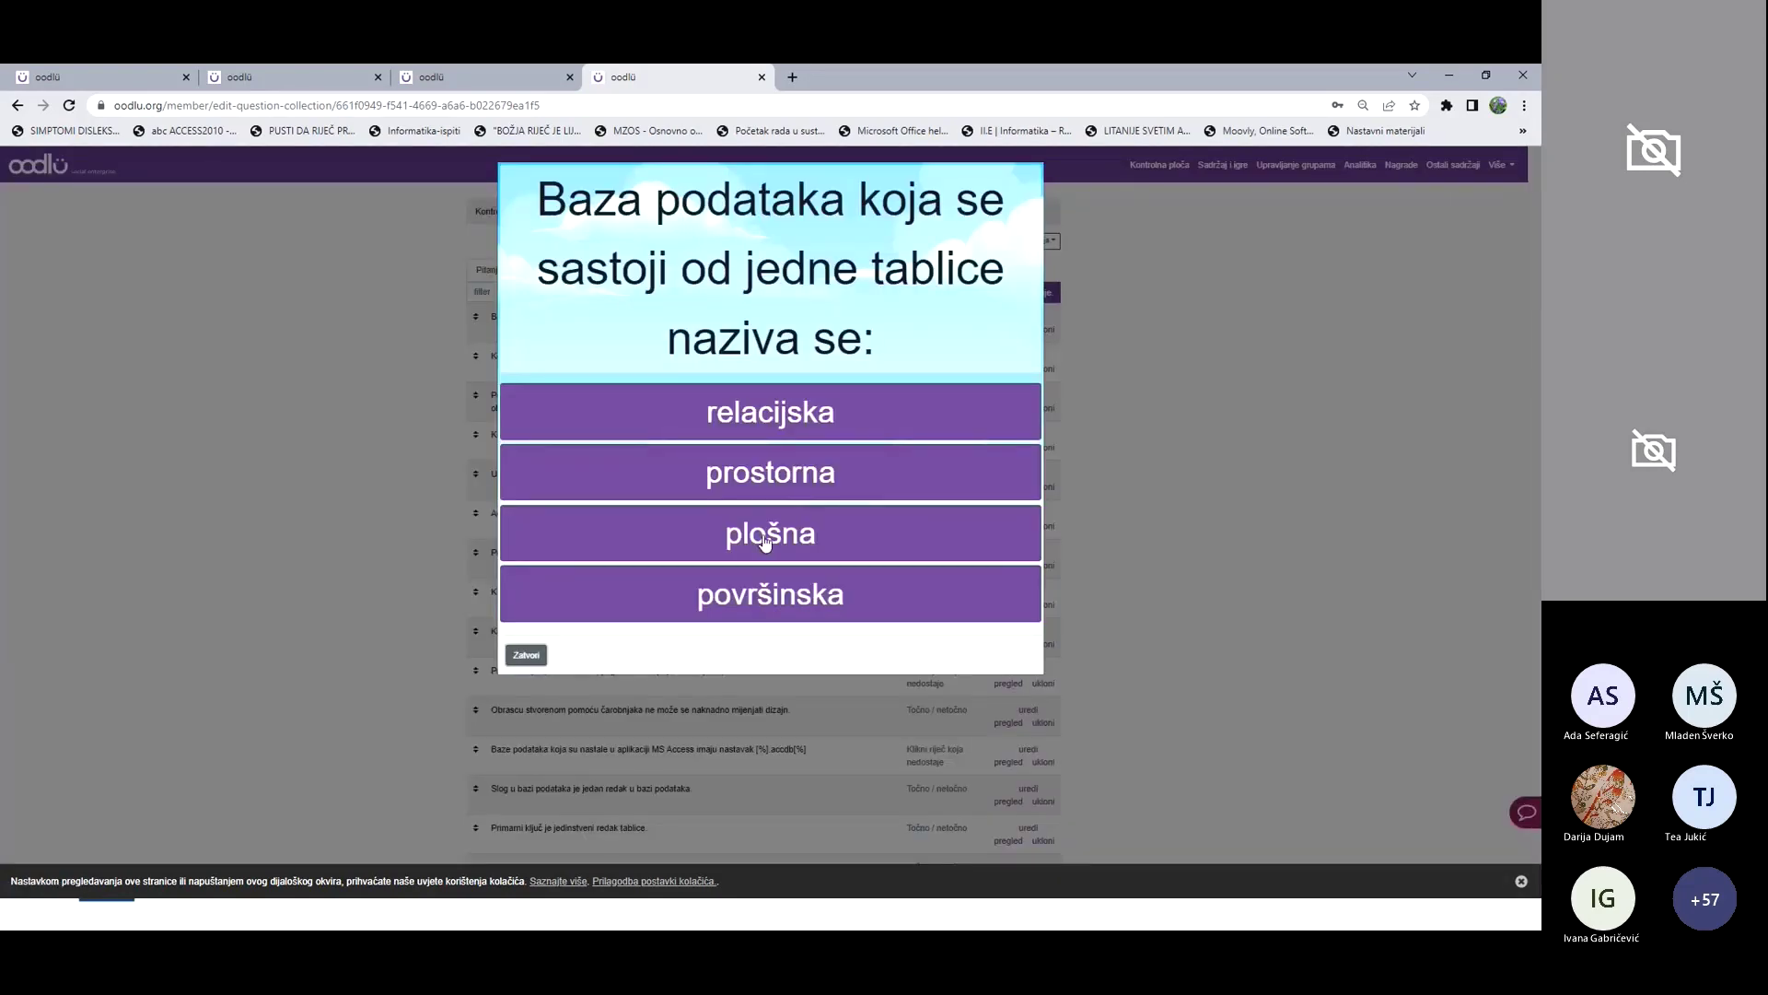
left_click(527, 655)
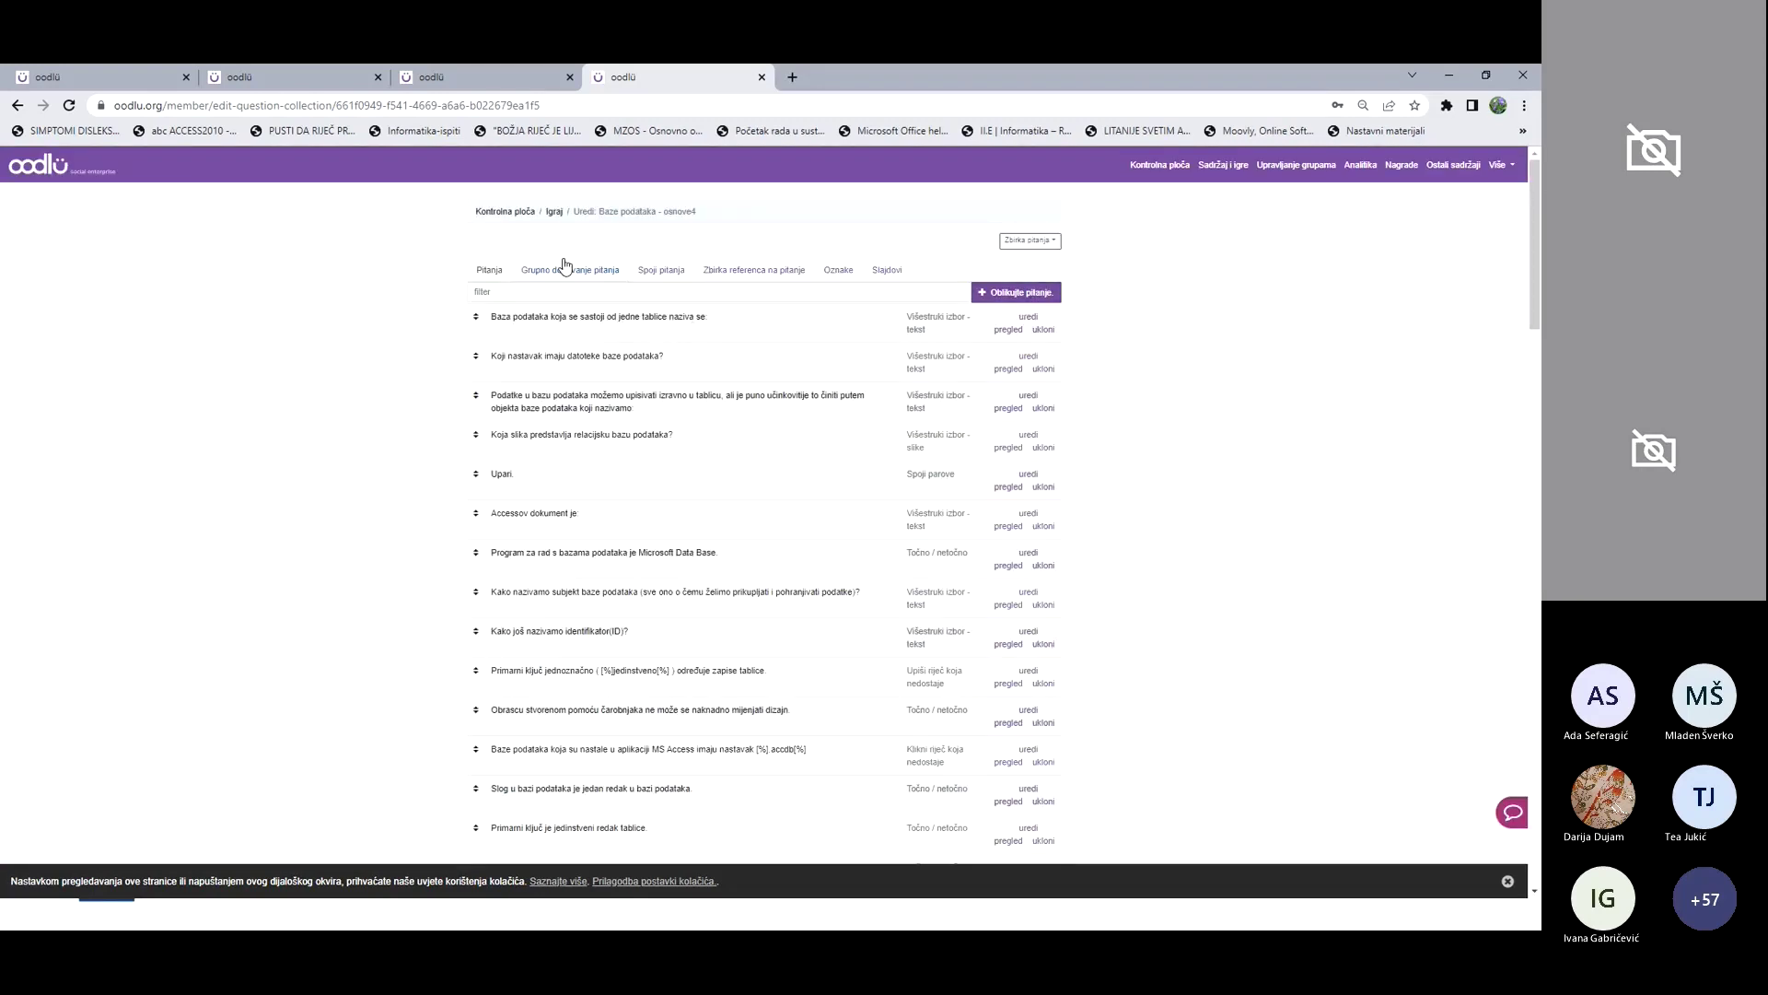
left_click(554, 213)
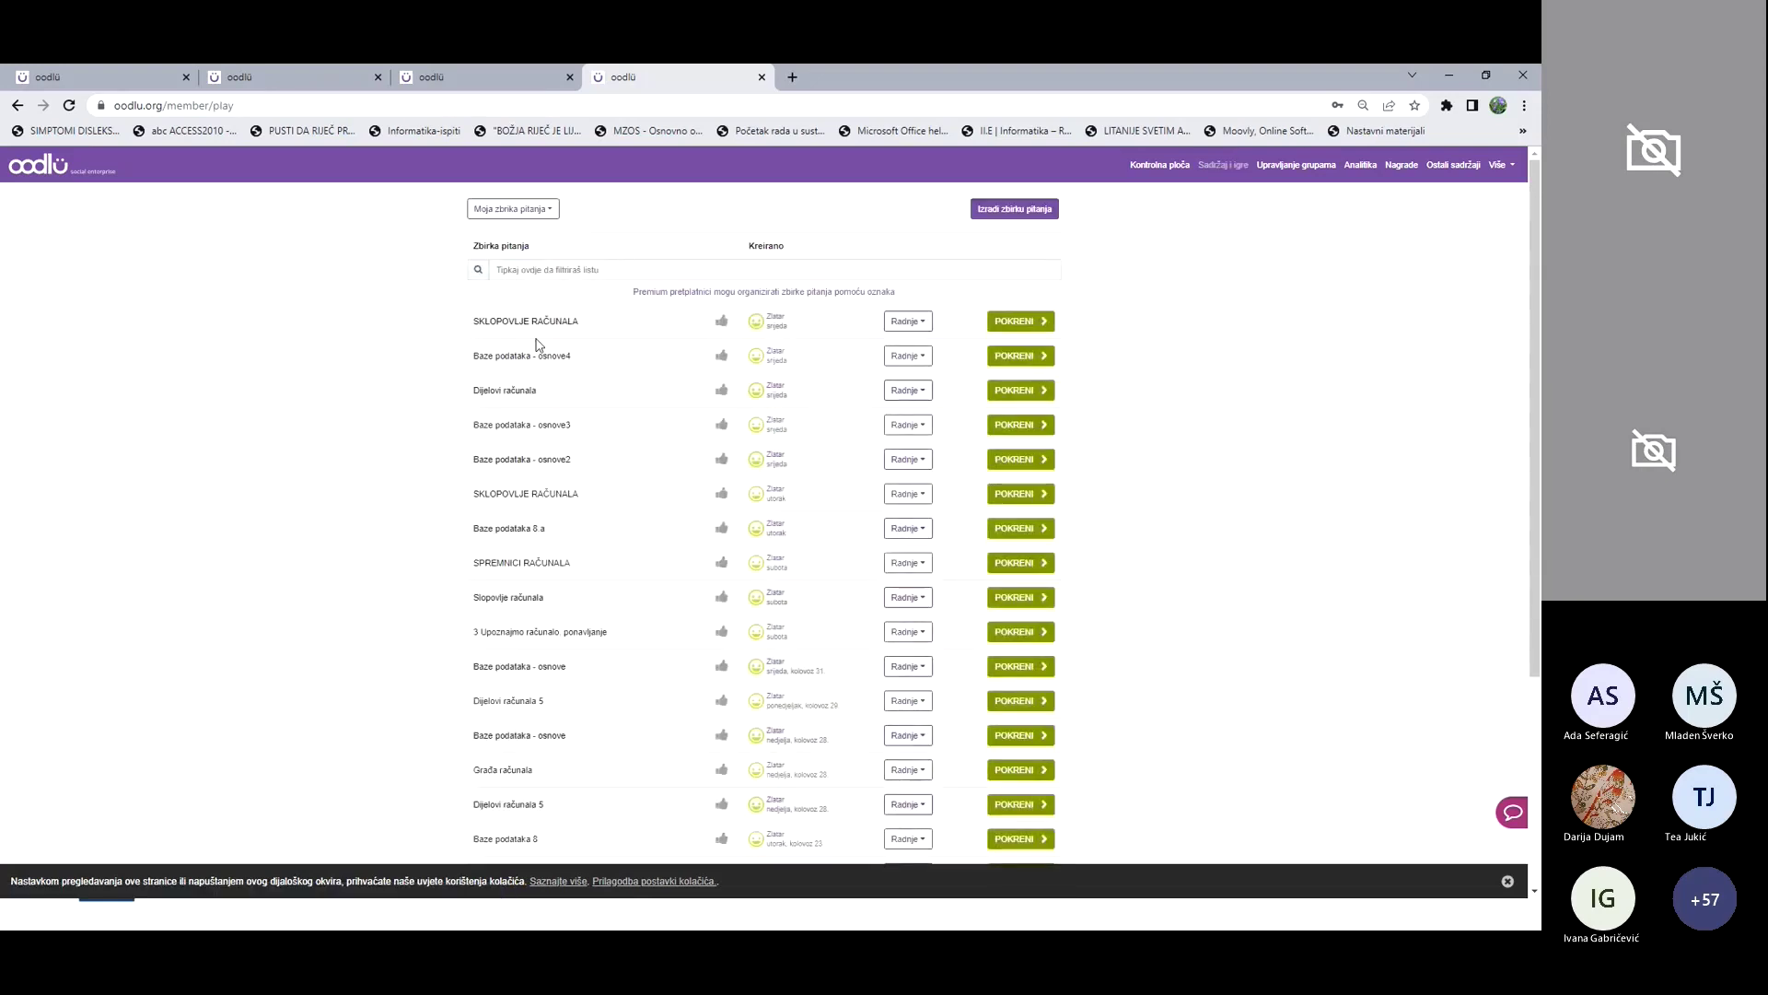
Step: Assign Baze podataka - osnove4 to the OŠ Ante Kovačića Zlatar group as formative
left_click(926, 357)
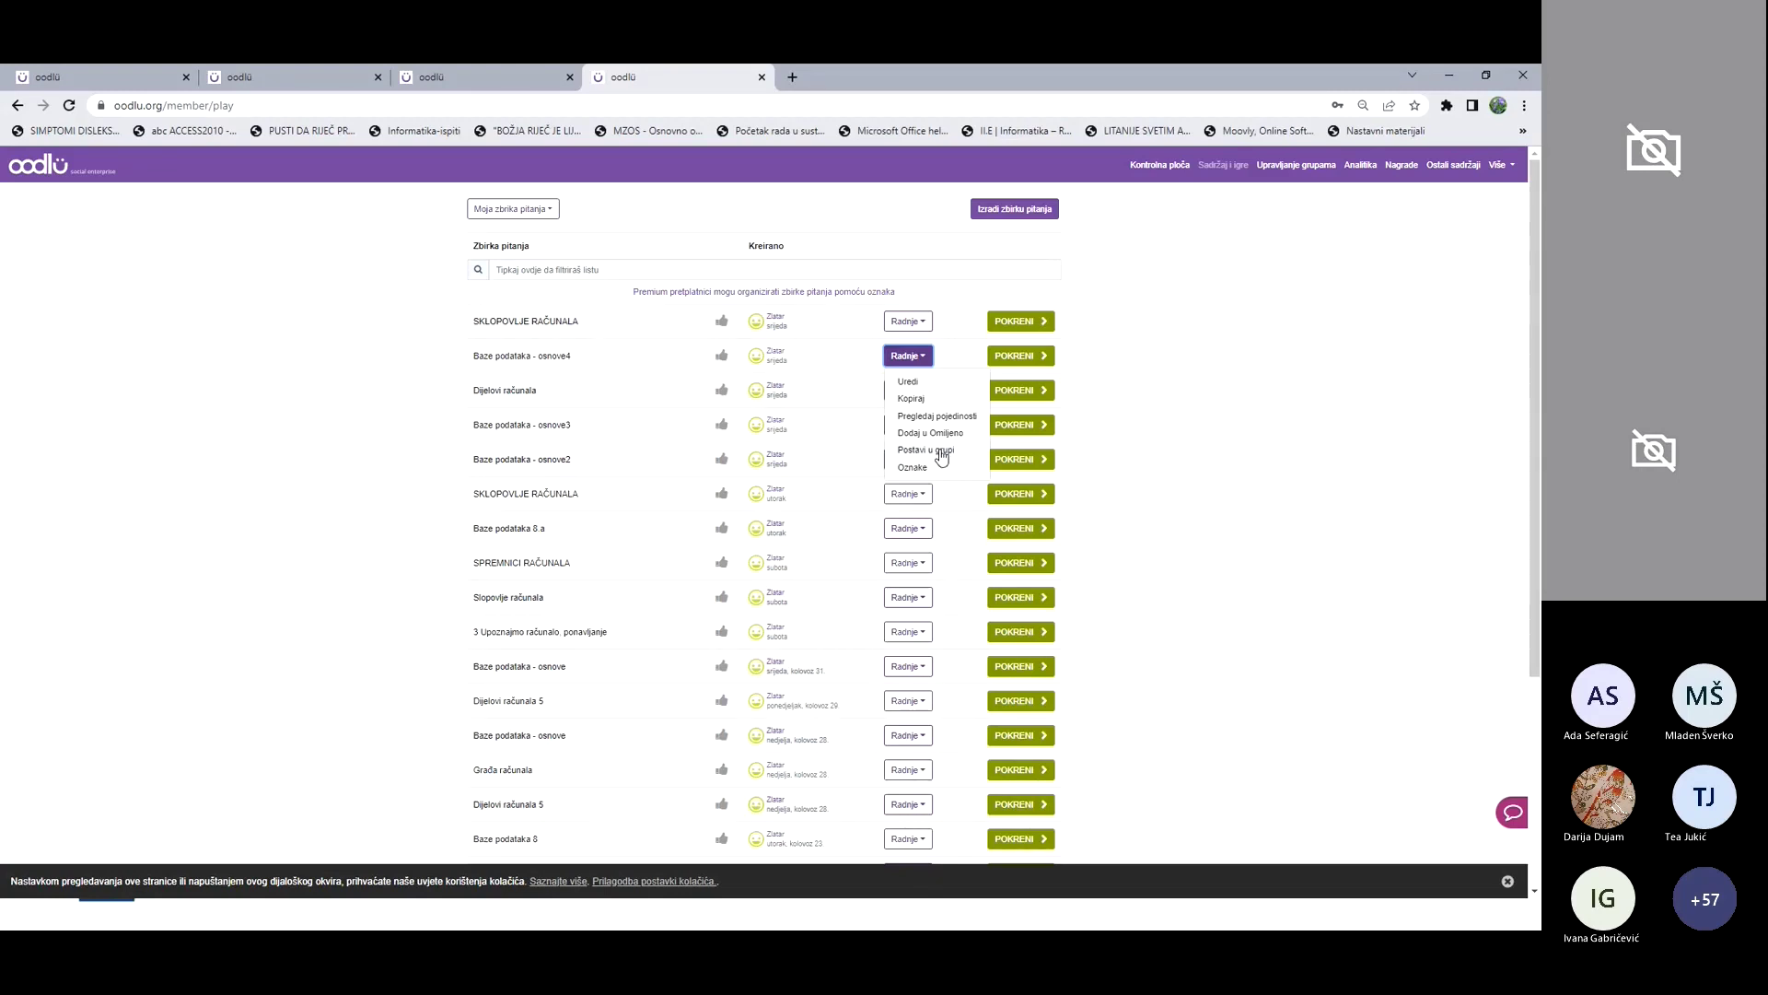
left_click(941, 451)
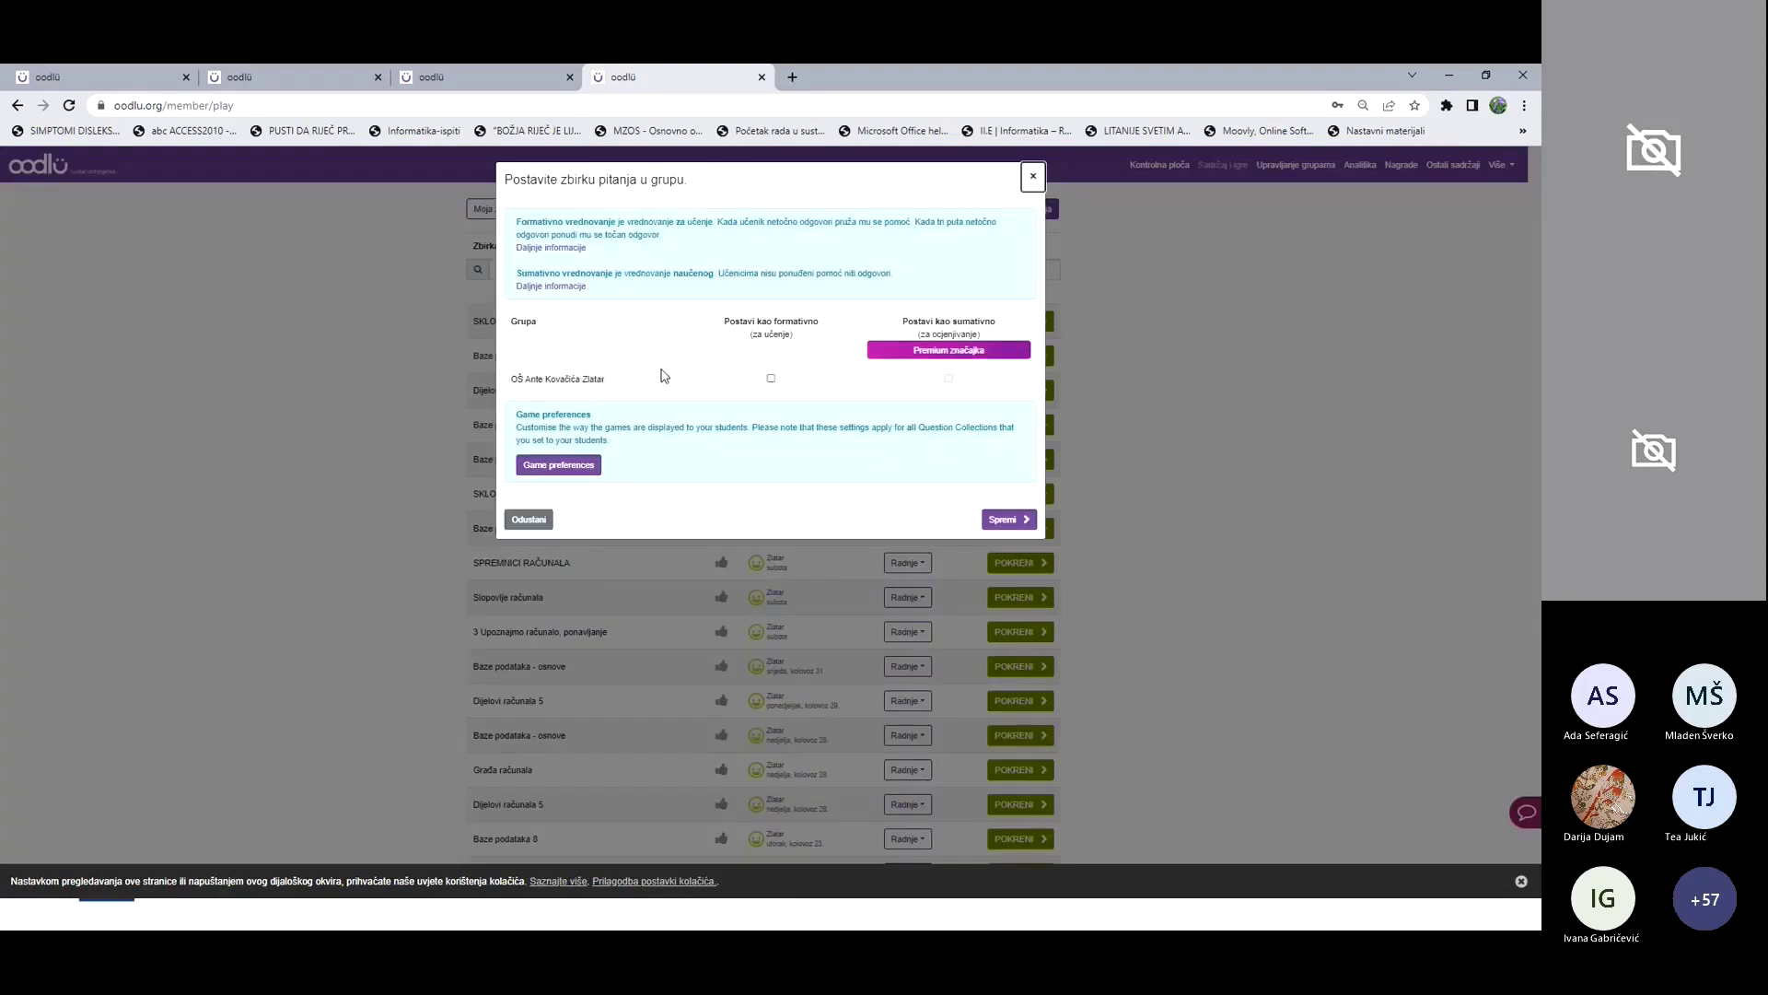
left_click(771, 378)
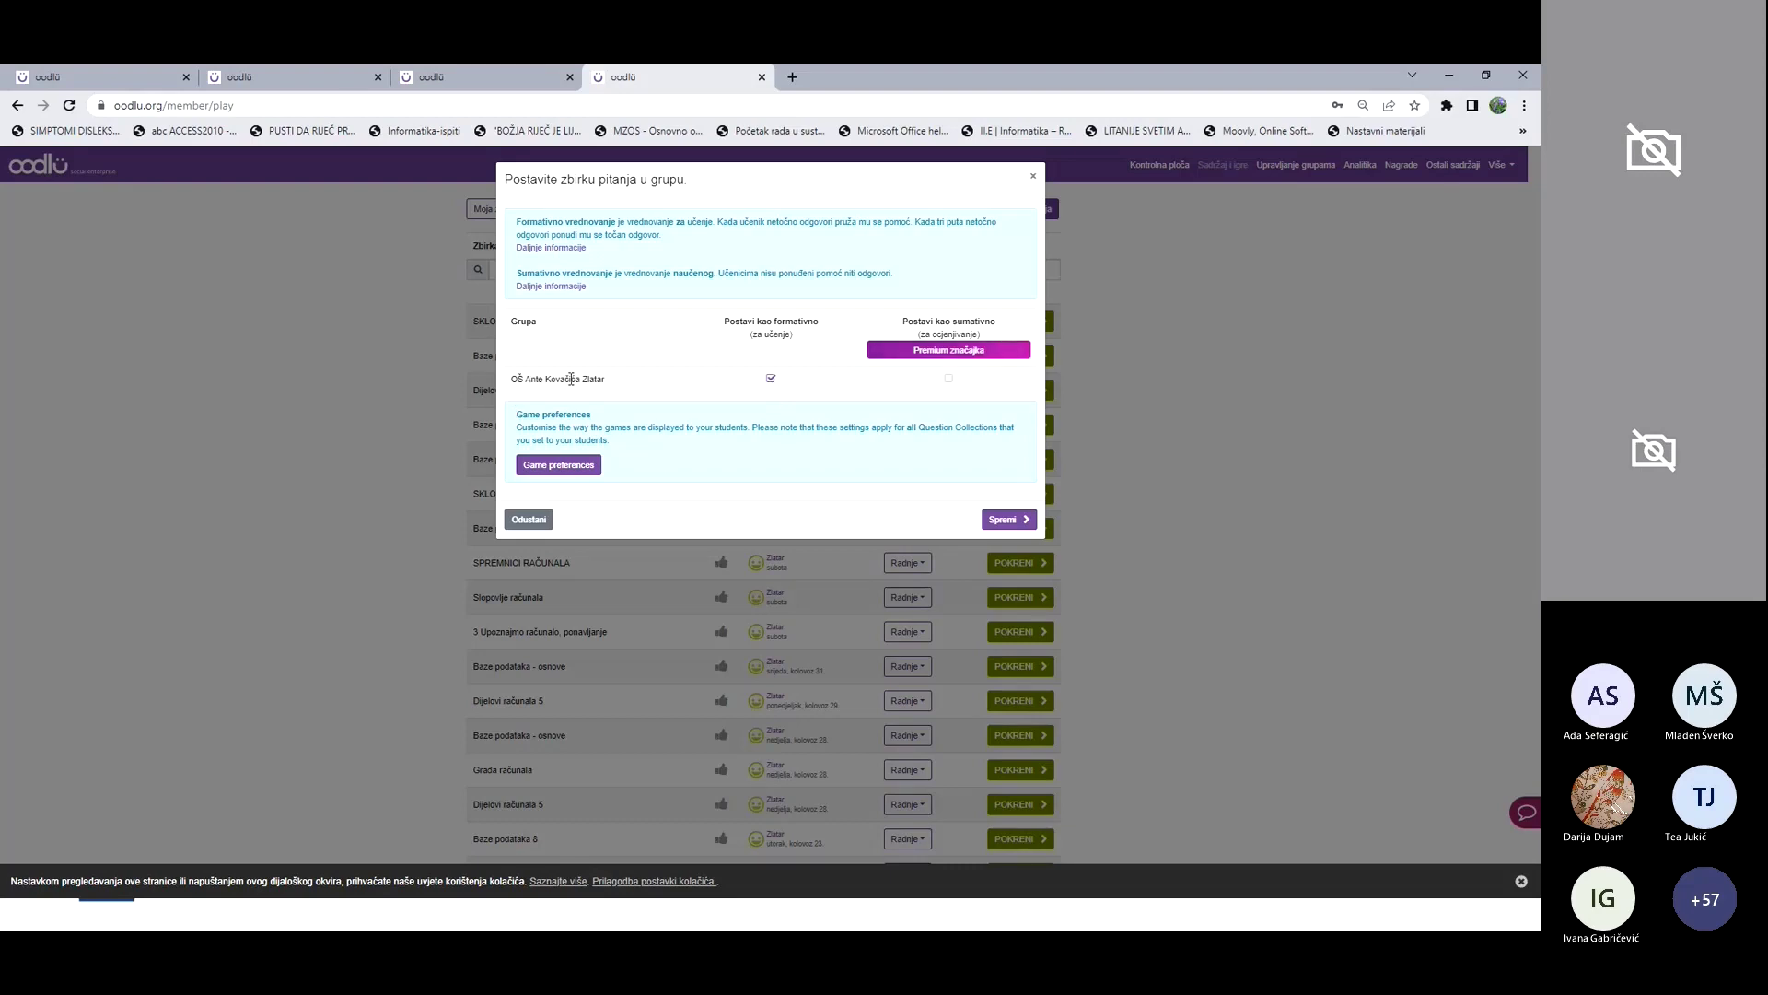
left_click(1008, 520)
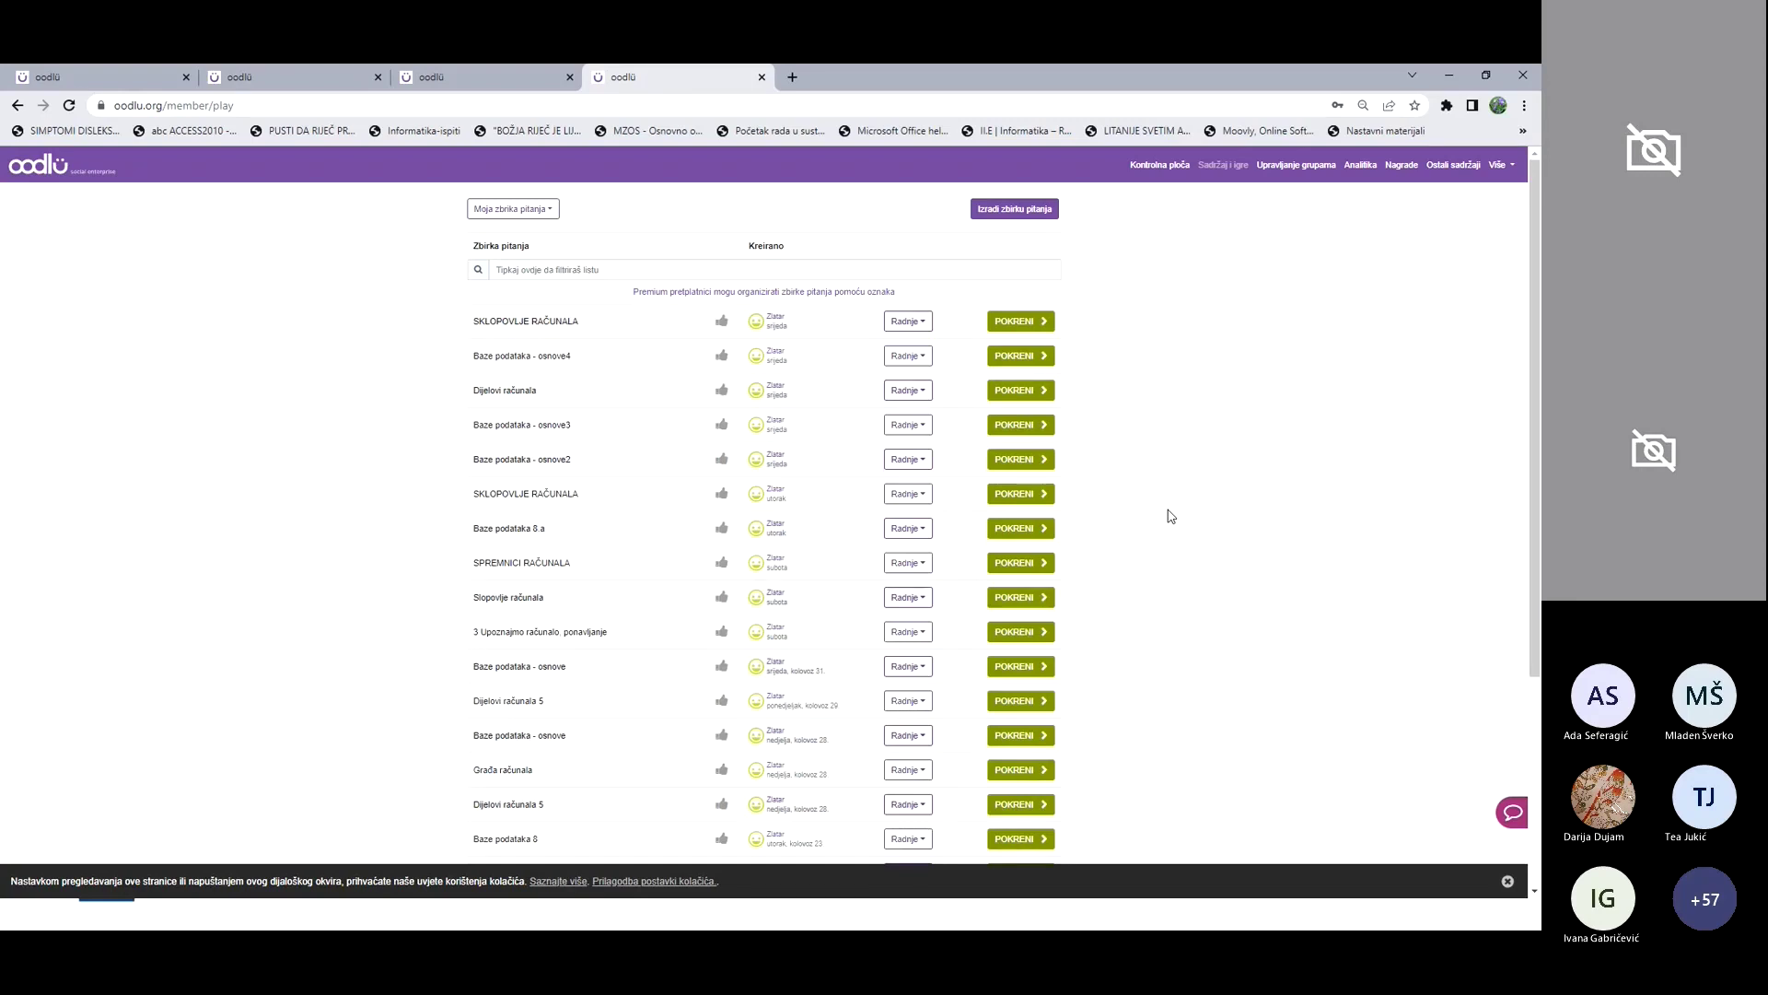
Step: Launch the SKLOPOVLJE RAČUNALA collection from its row
left_click(1043, 324)
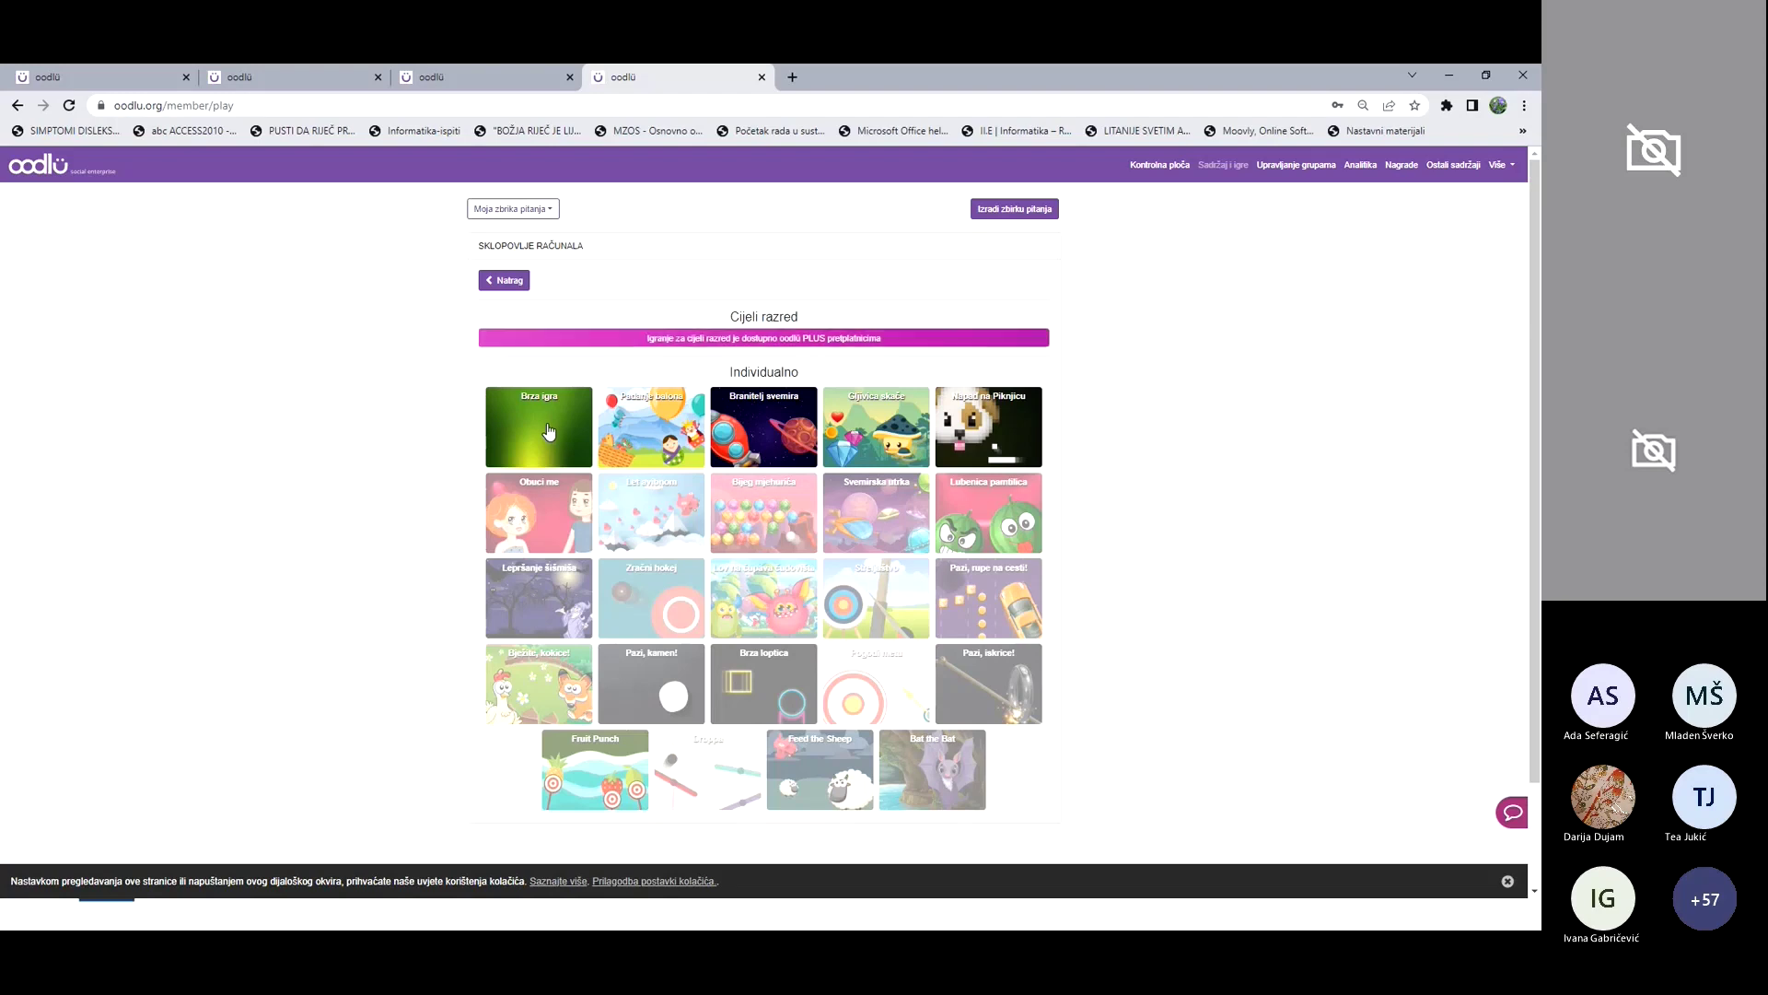
left_click(550, 430)
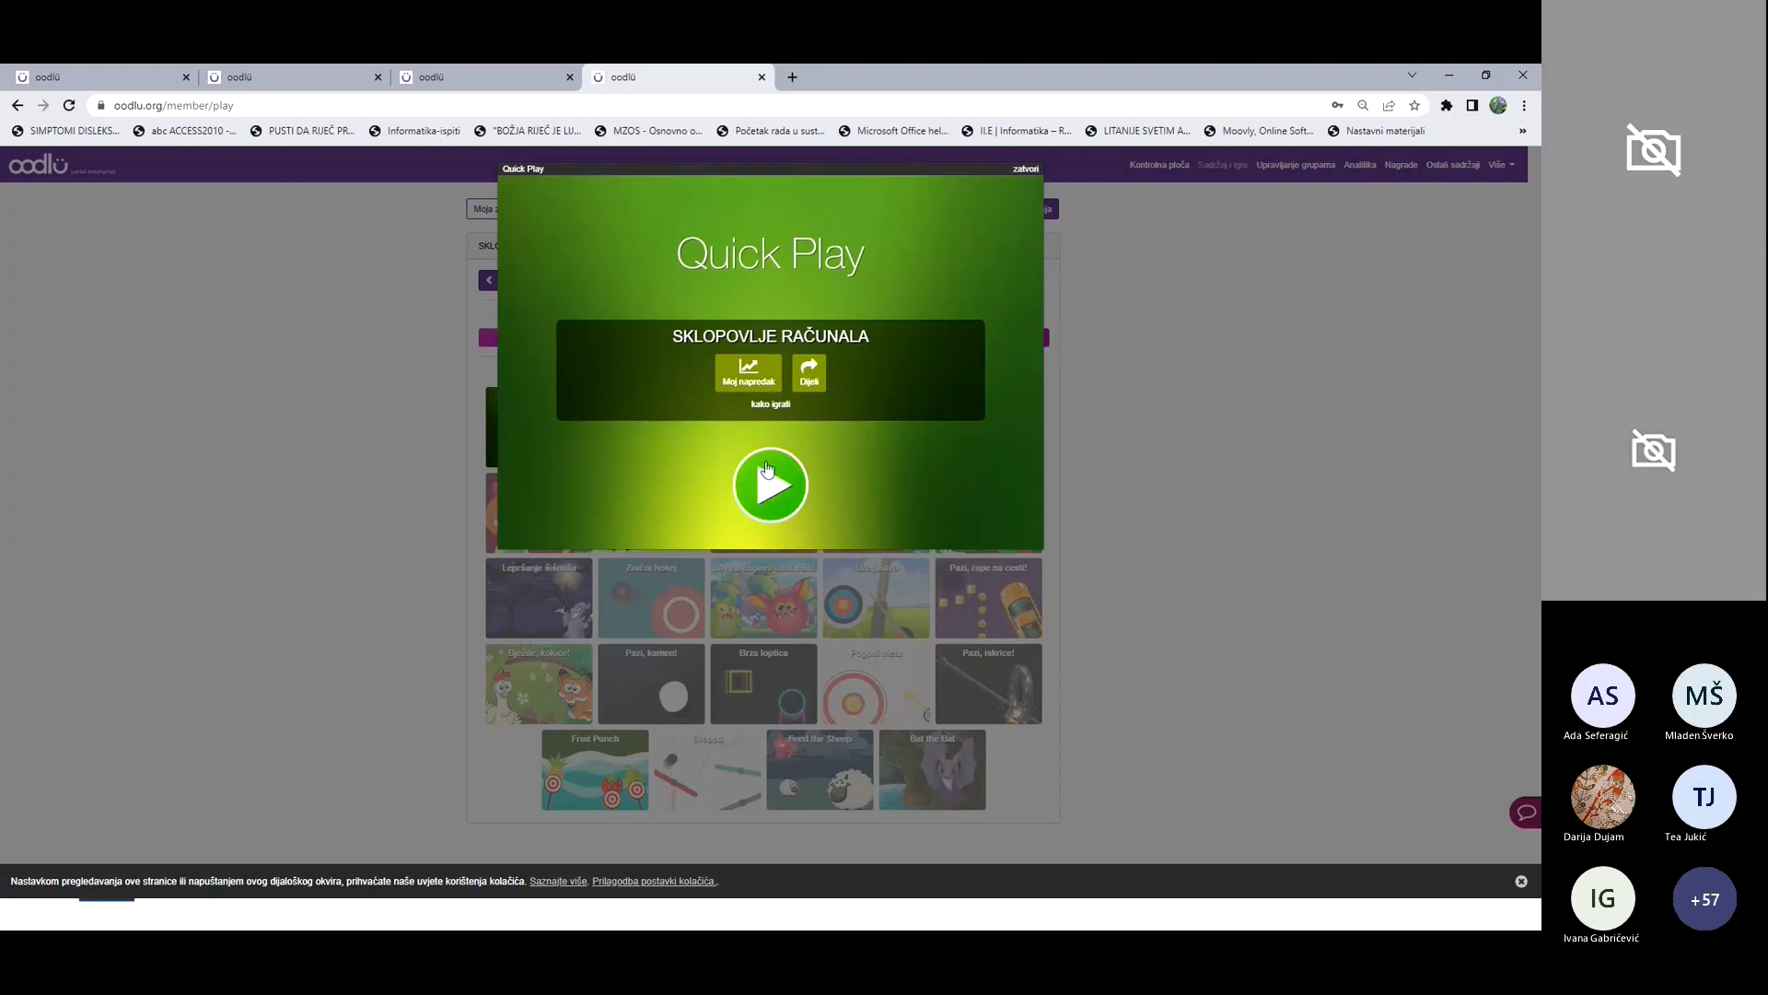
left_click(799, 510)
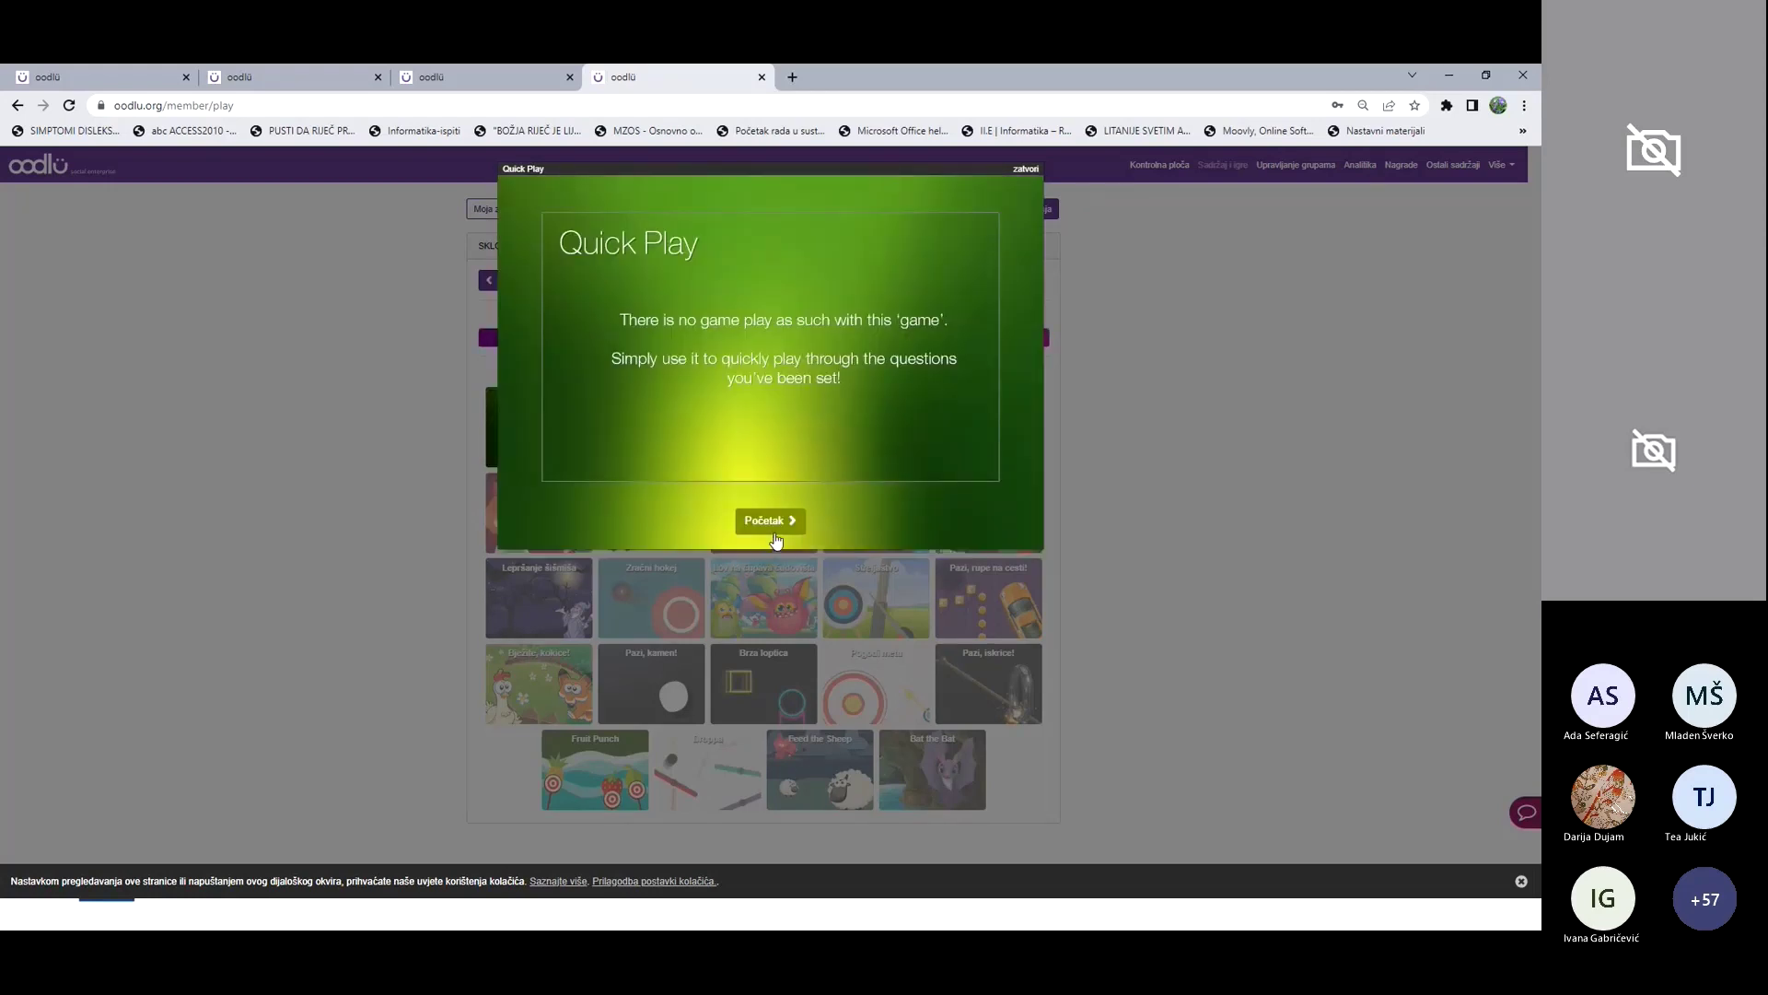
left_click(771, 521)
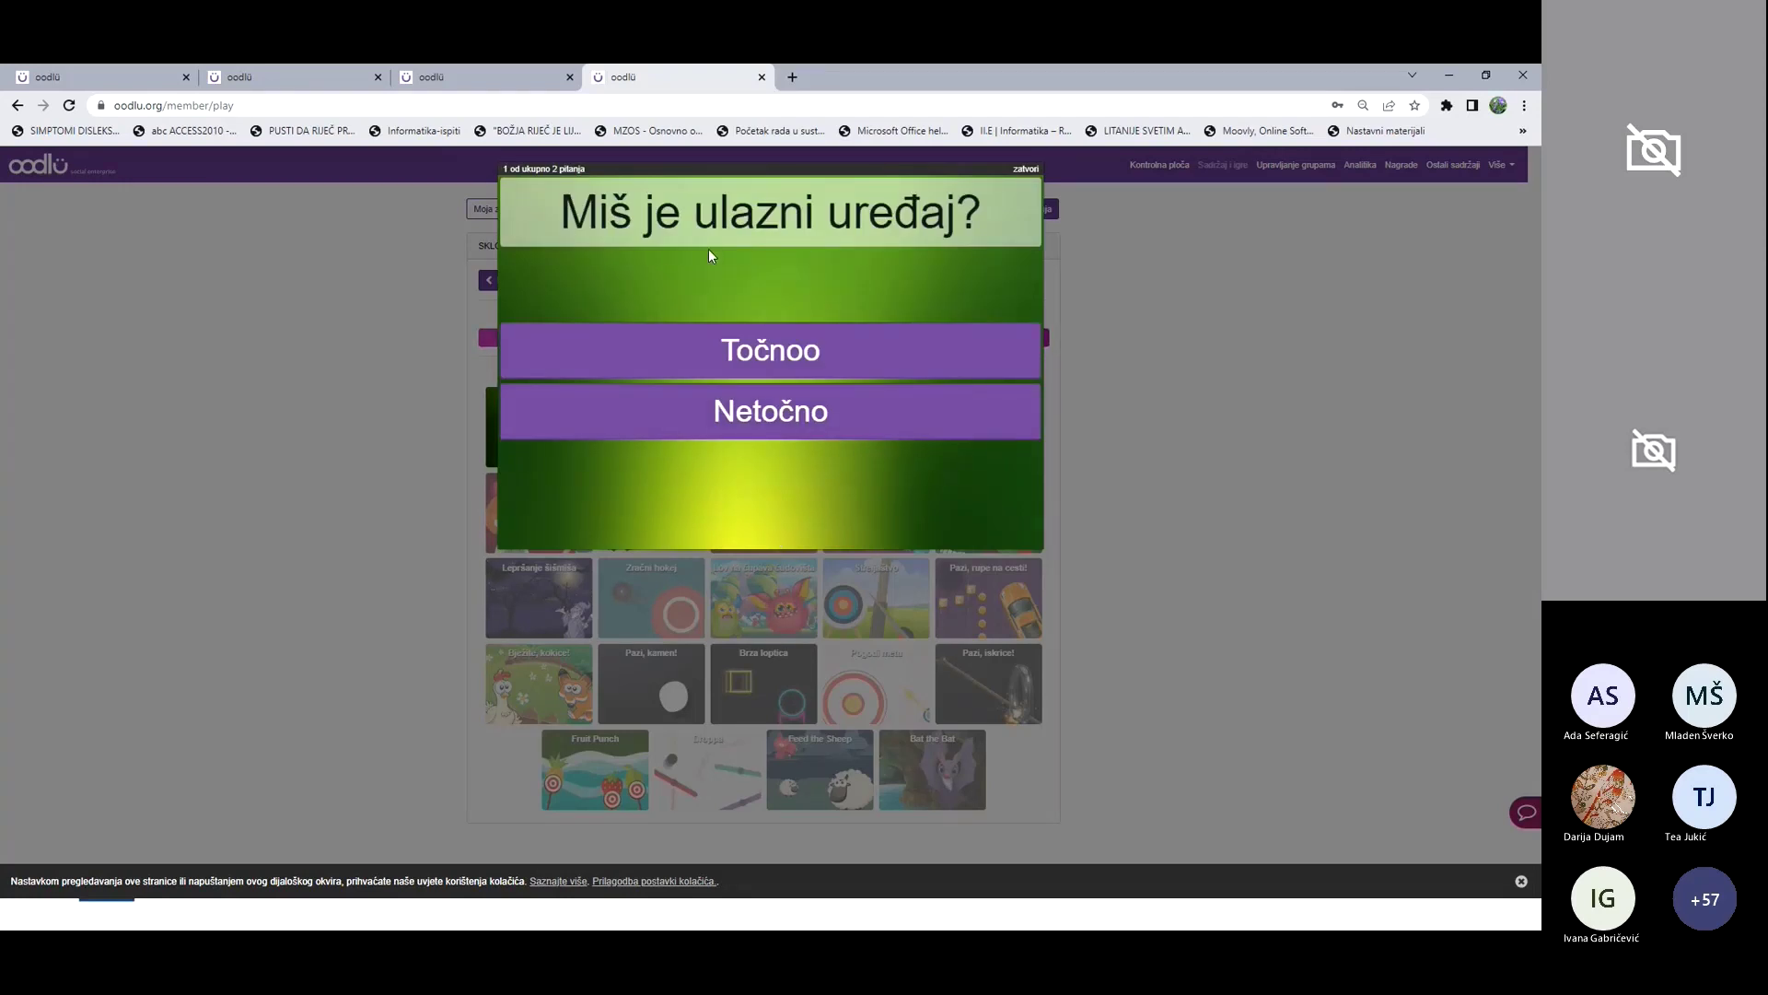
left_click(798, 353)
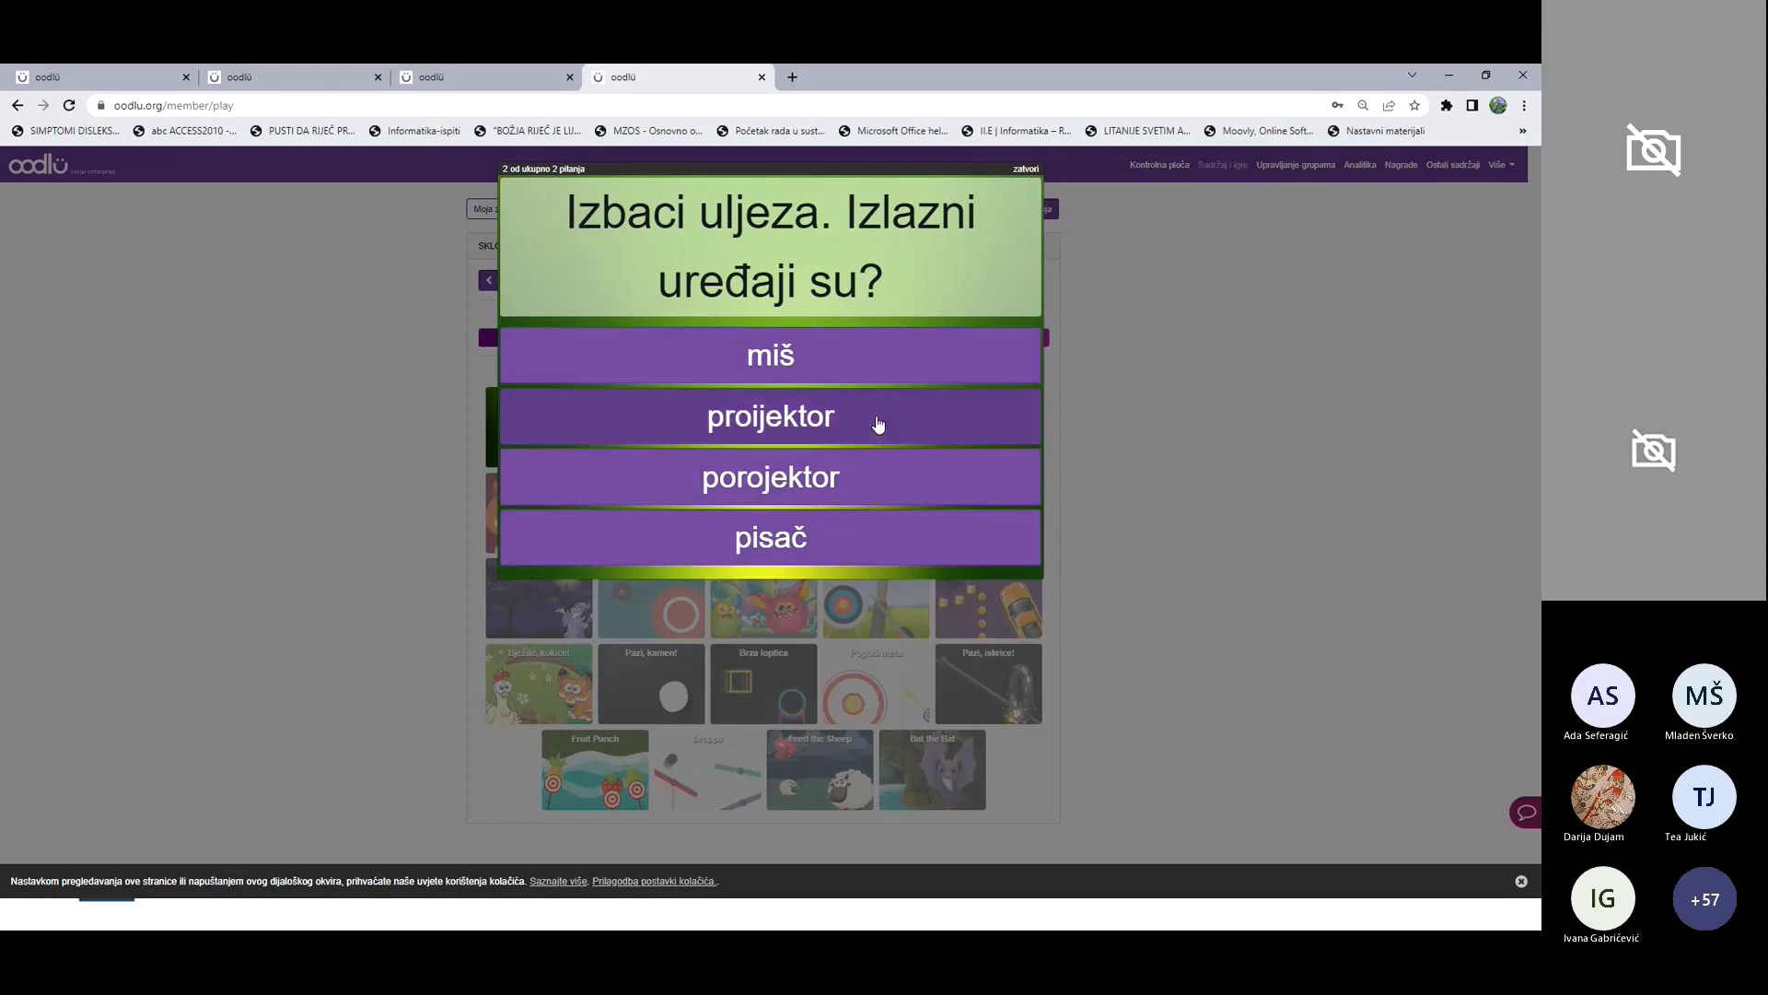
left_click(790, 357)
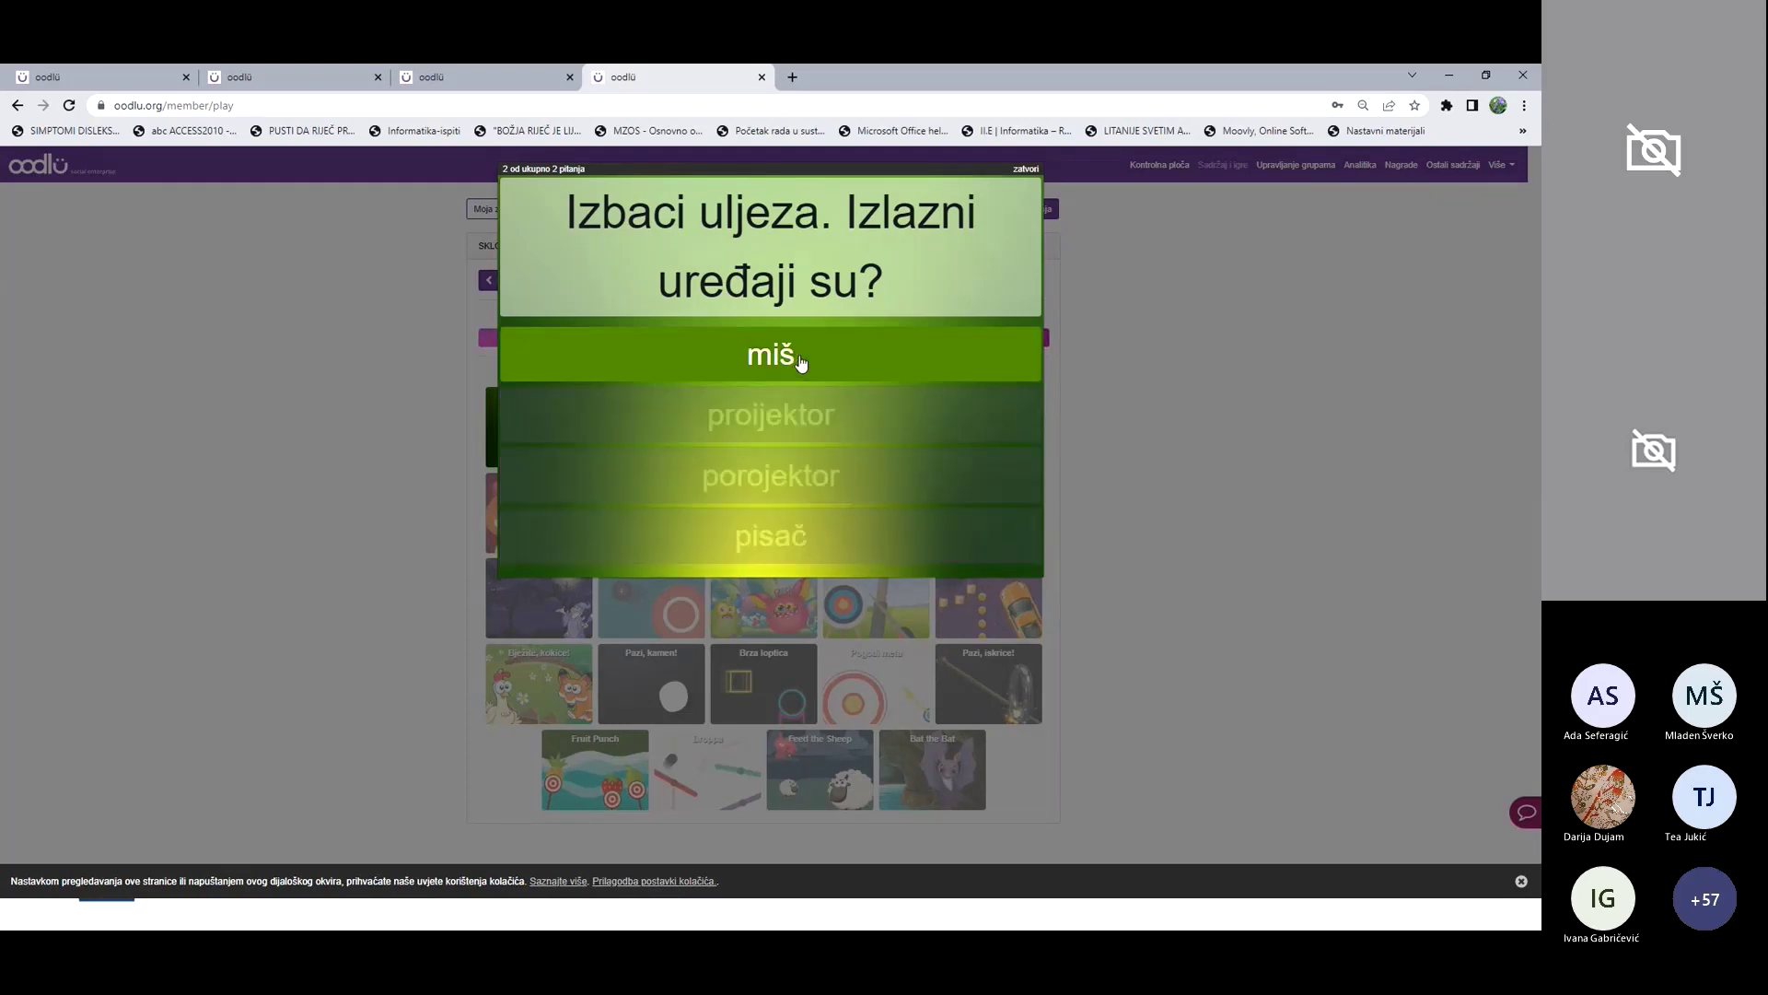
left_click(1027, 172)
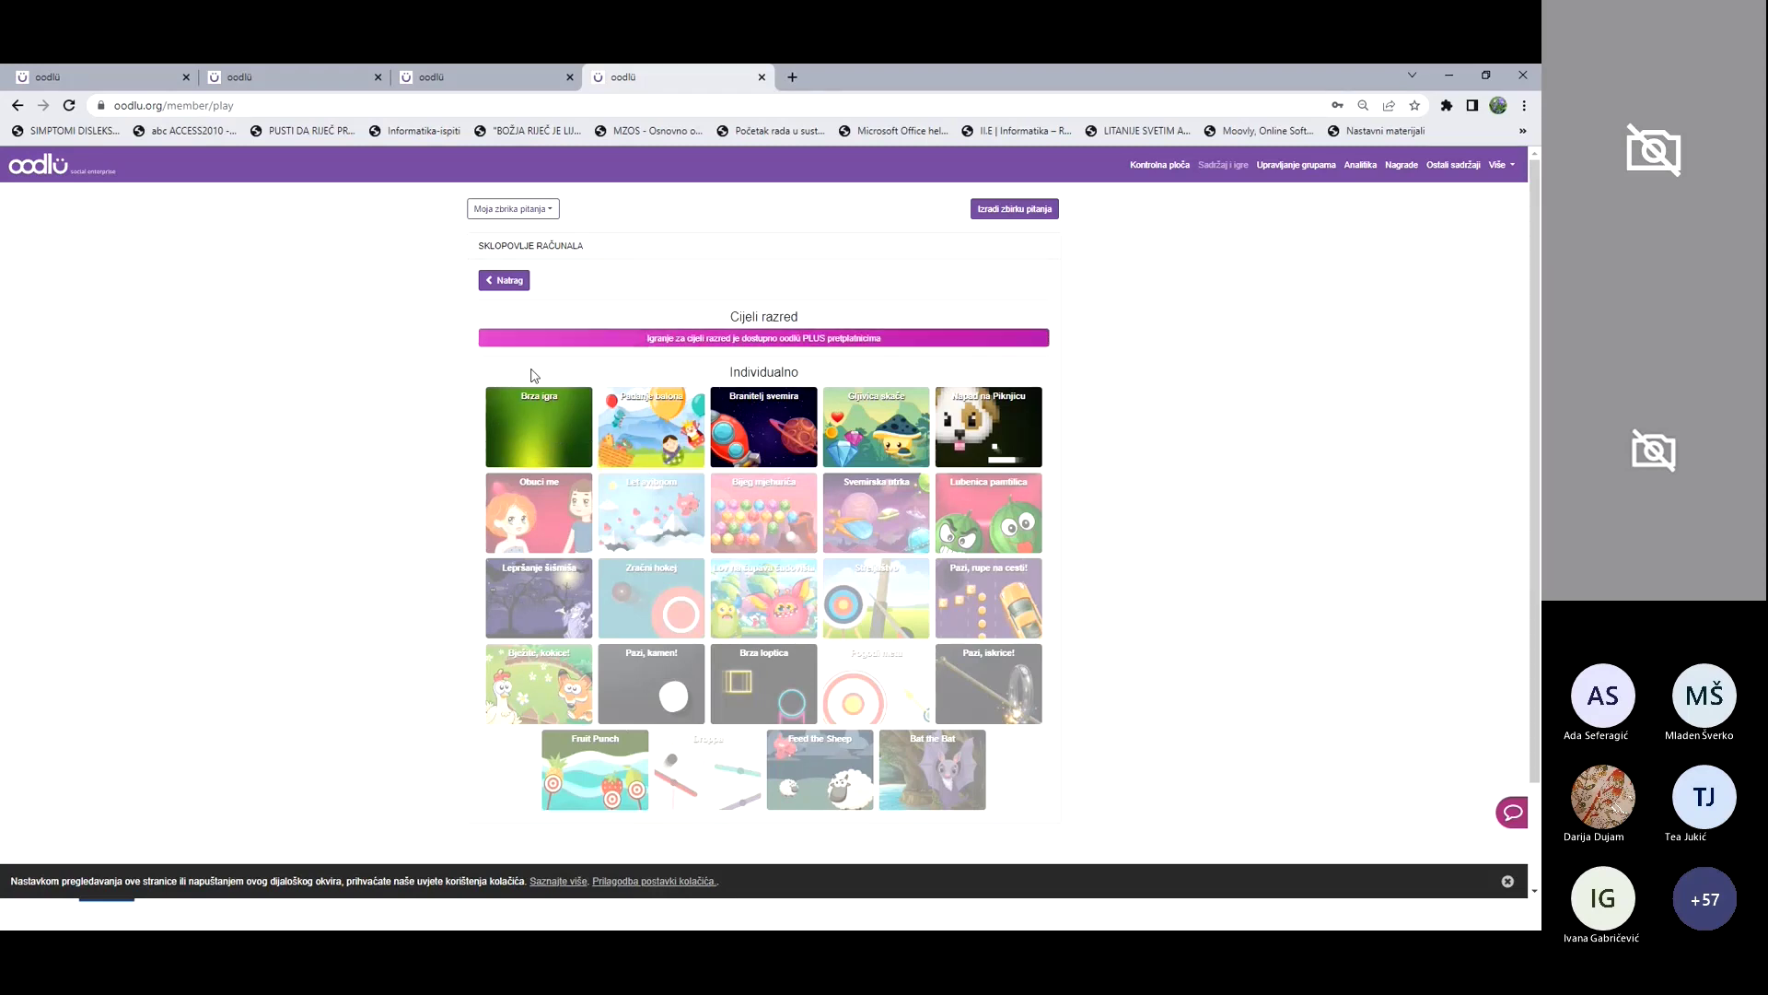
Step: Return to the Moja zbirka pitanja list, then switch to the 'Prijava u alat' slide
left_click(512, 283)
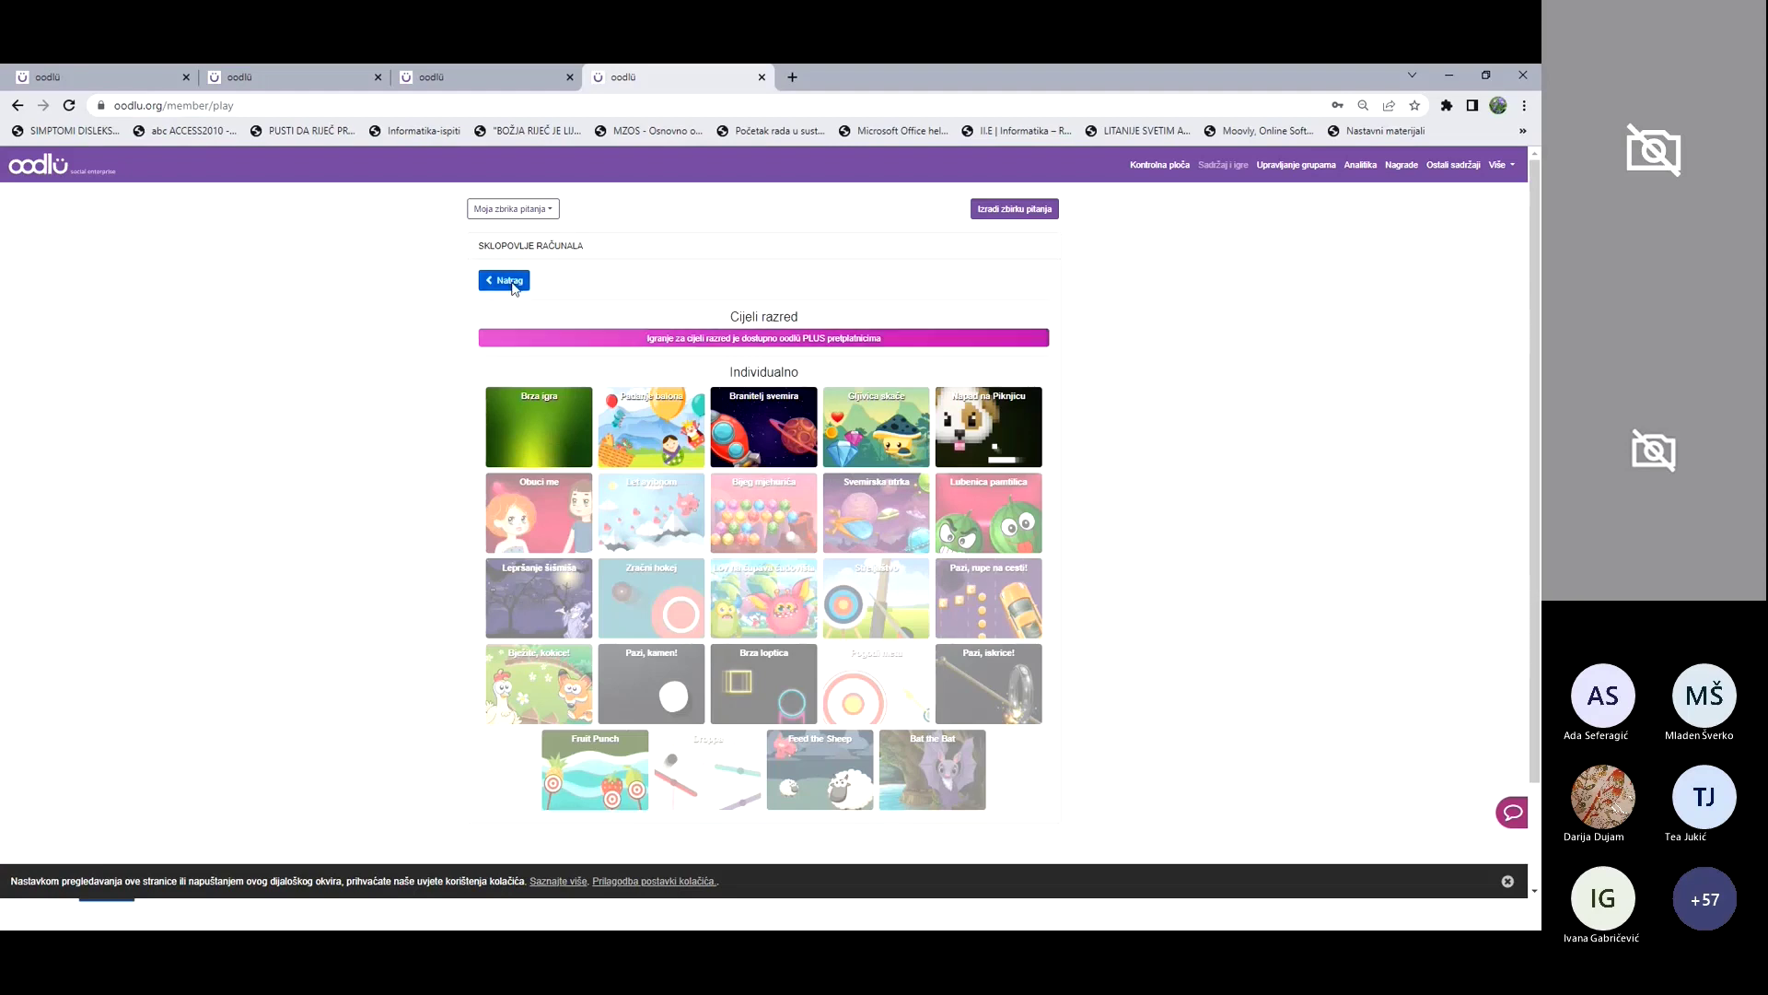
left_click(549, 214)
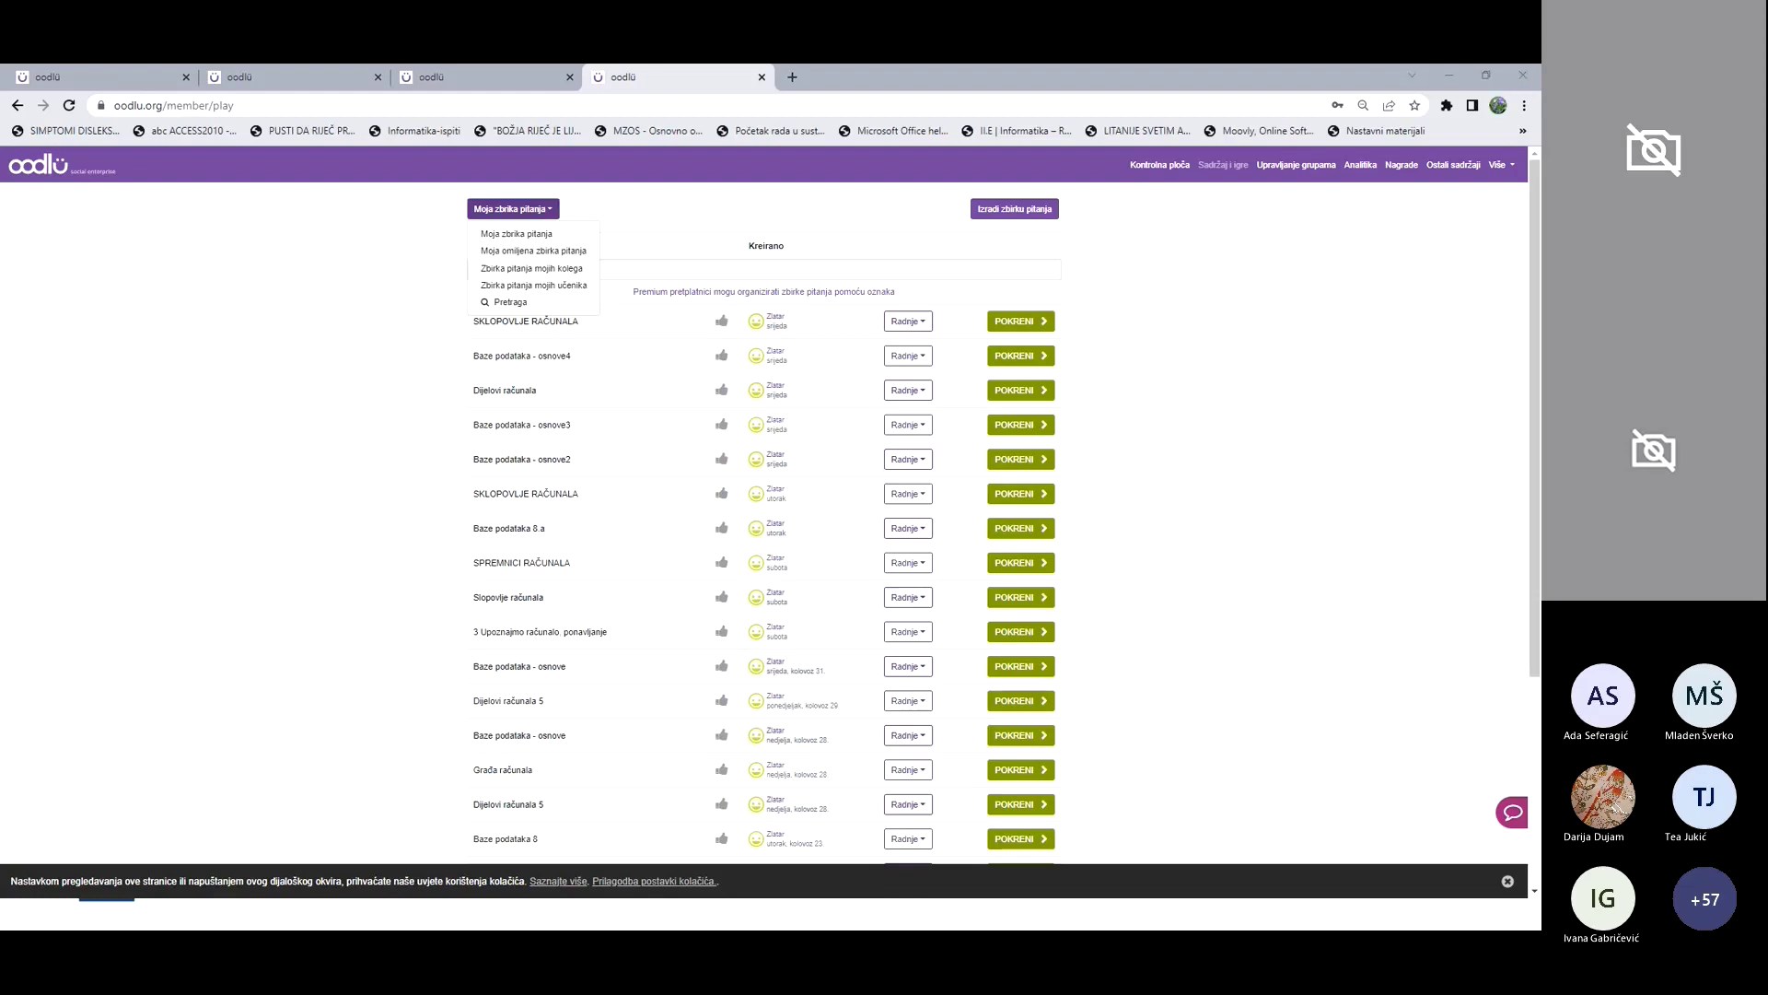
key("alt+Tab")
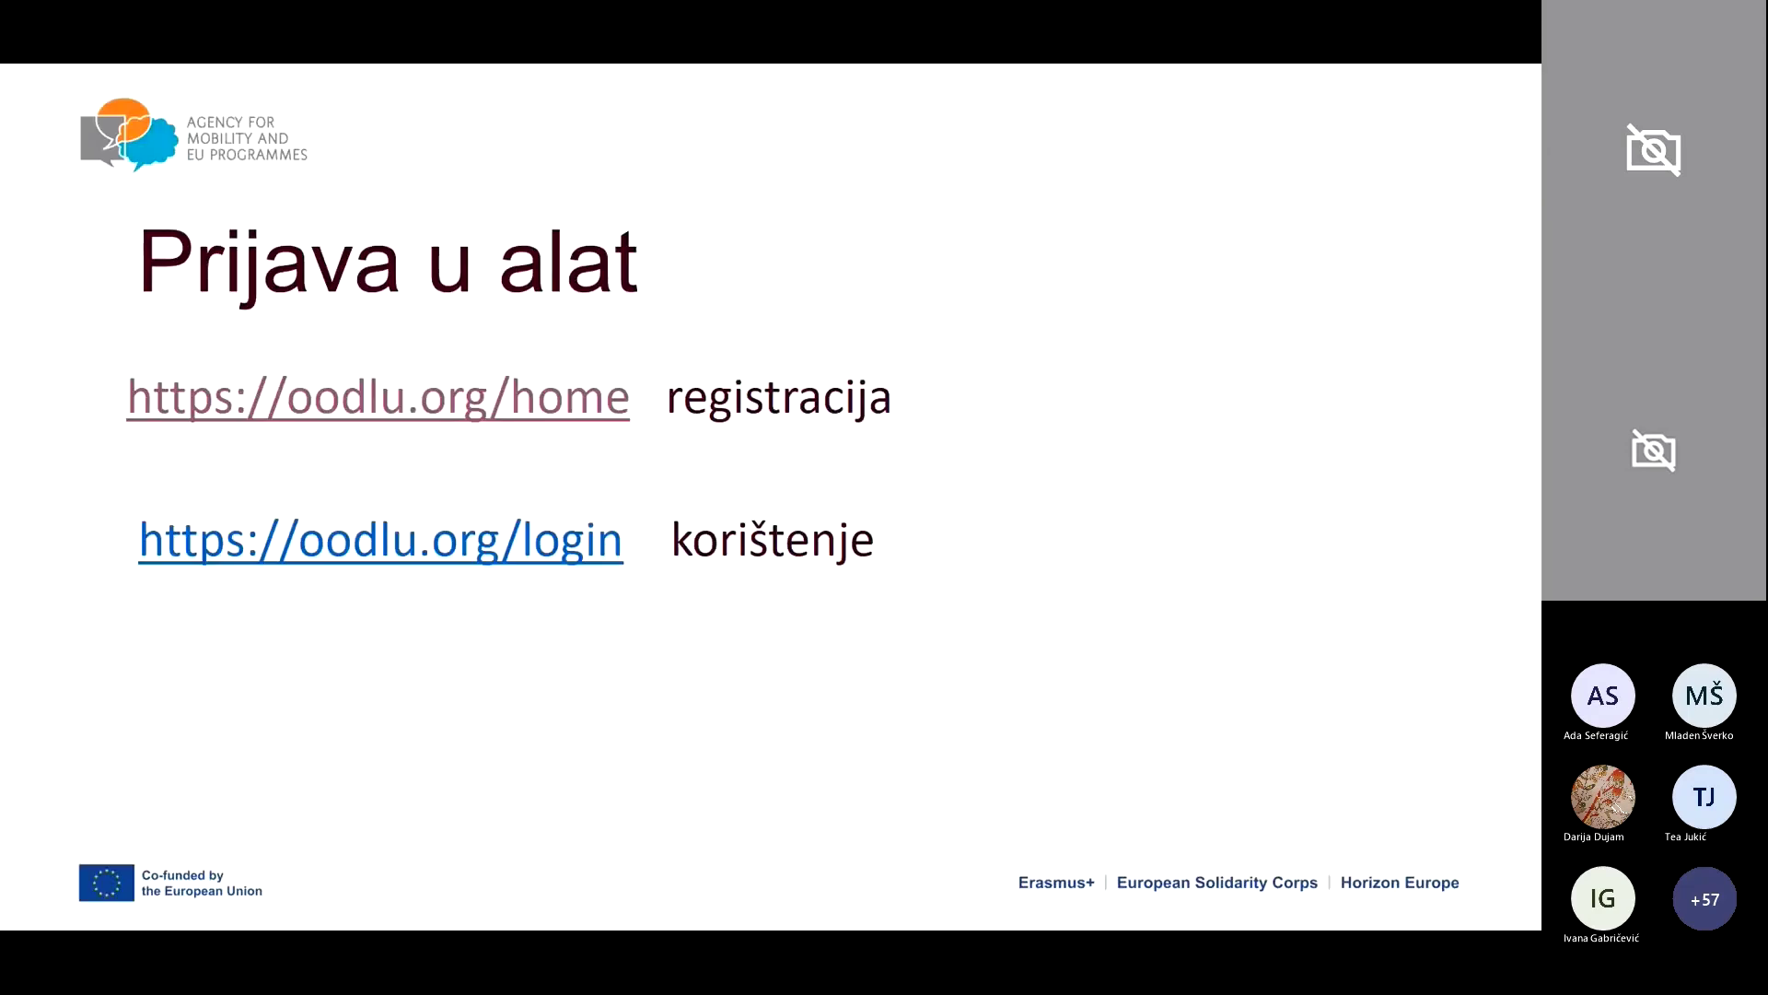
Step: Advance the slideshow six slides to 'Sadržaj i igre --> izrađujemo zbirku pitanja'
key("Right")
key("Right")
key("Right")
key("Right")
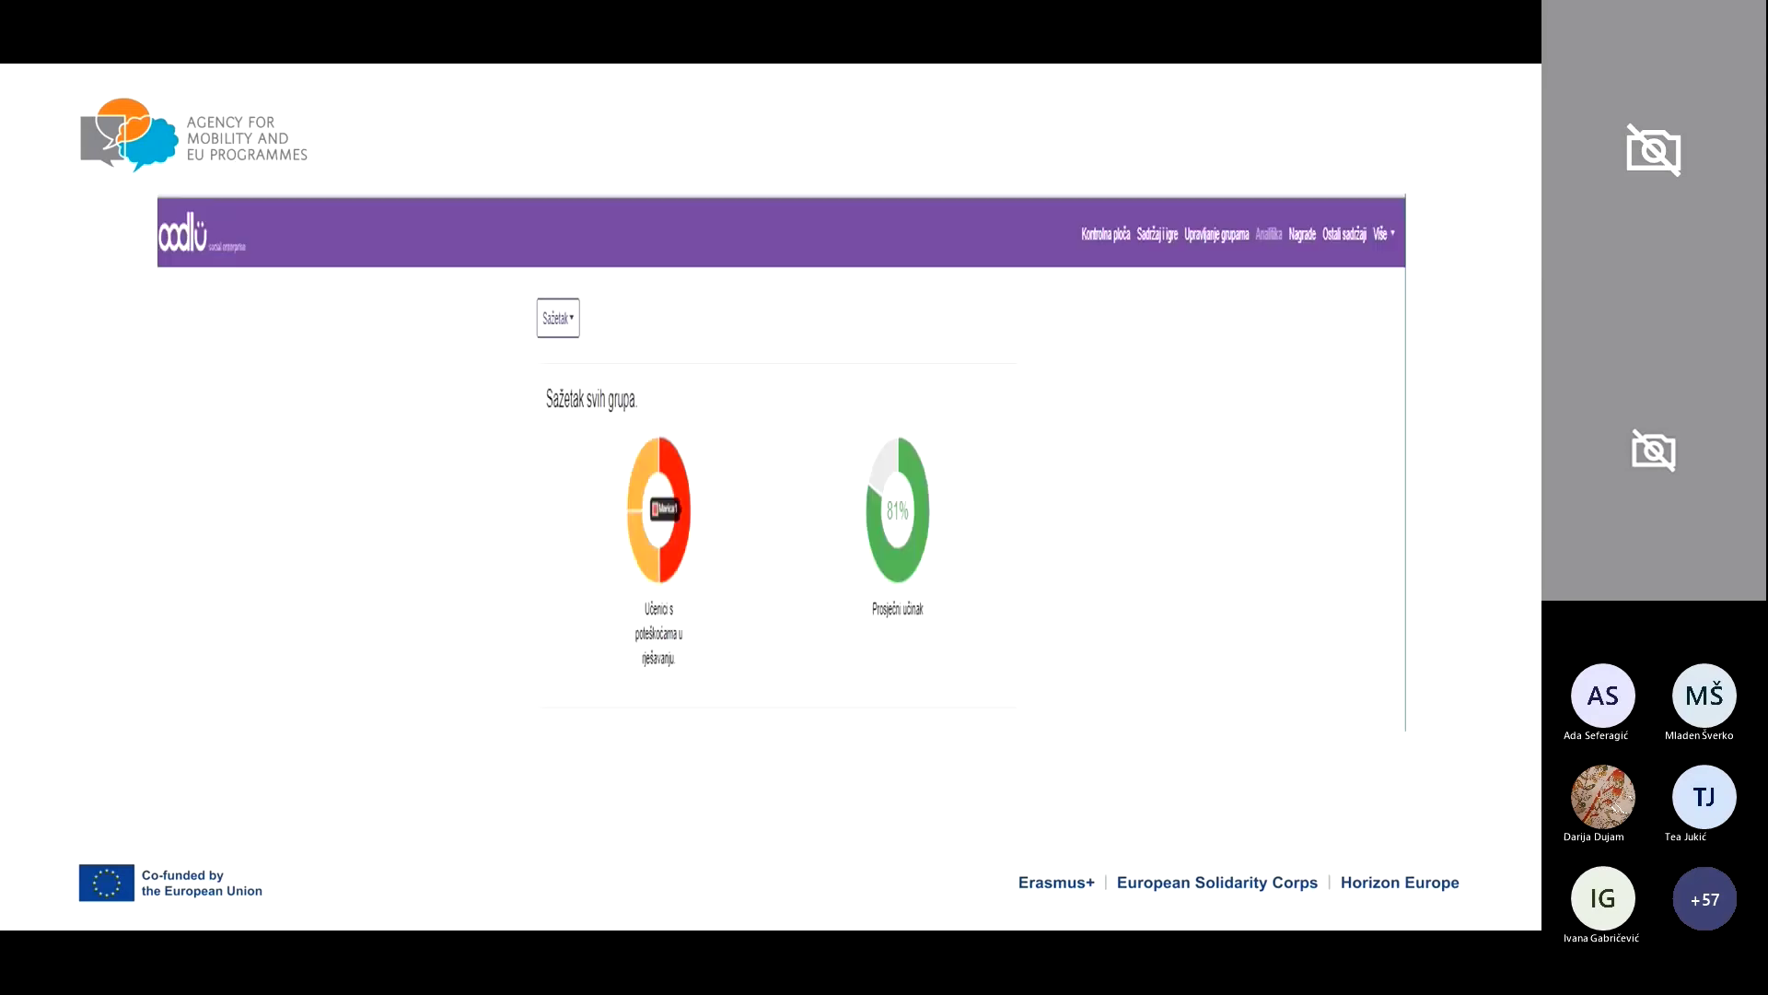
key("Right")
key("Right")
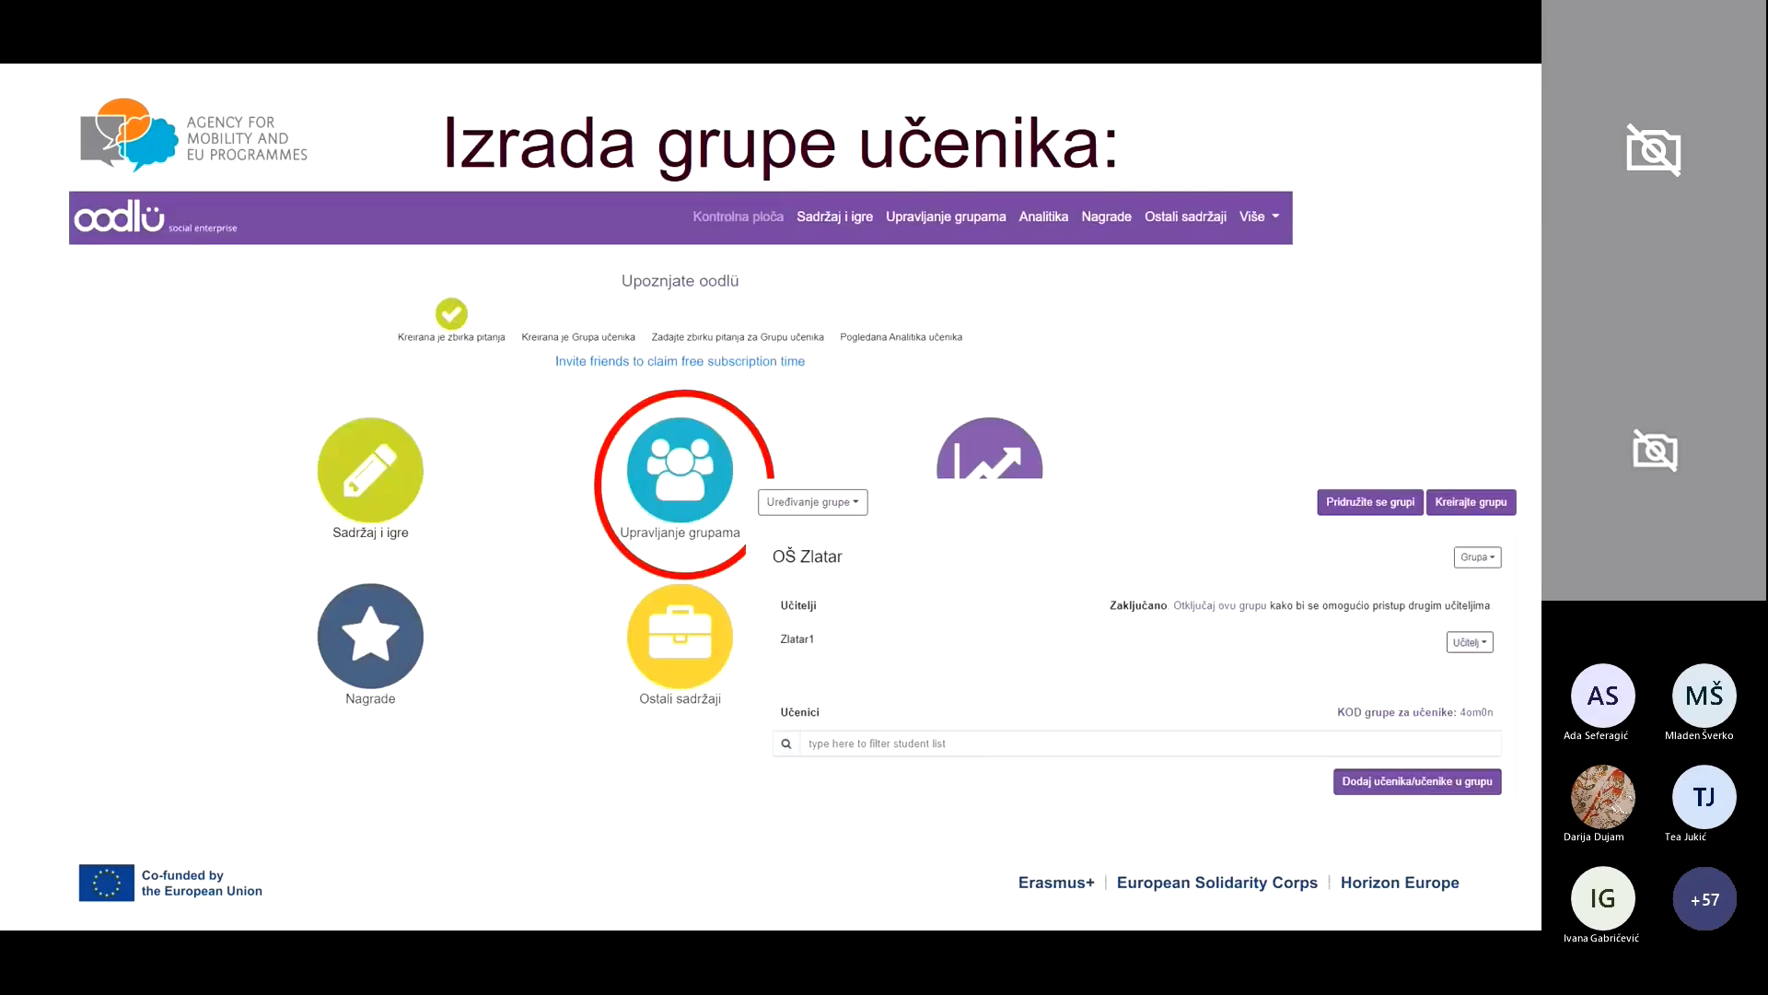
key("Right")
key("Right")
key("Right")
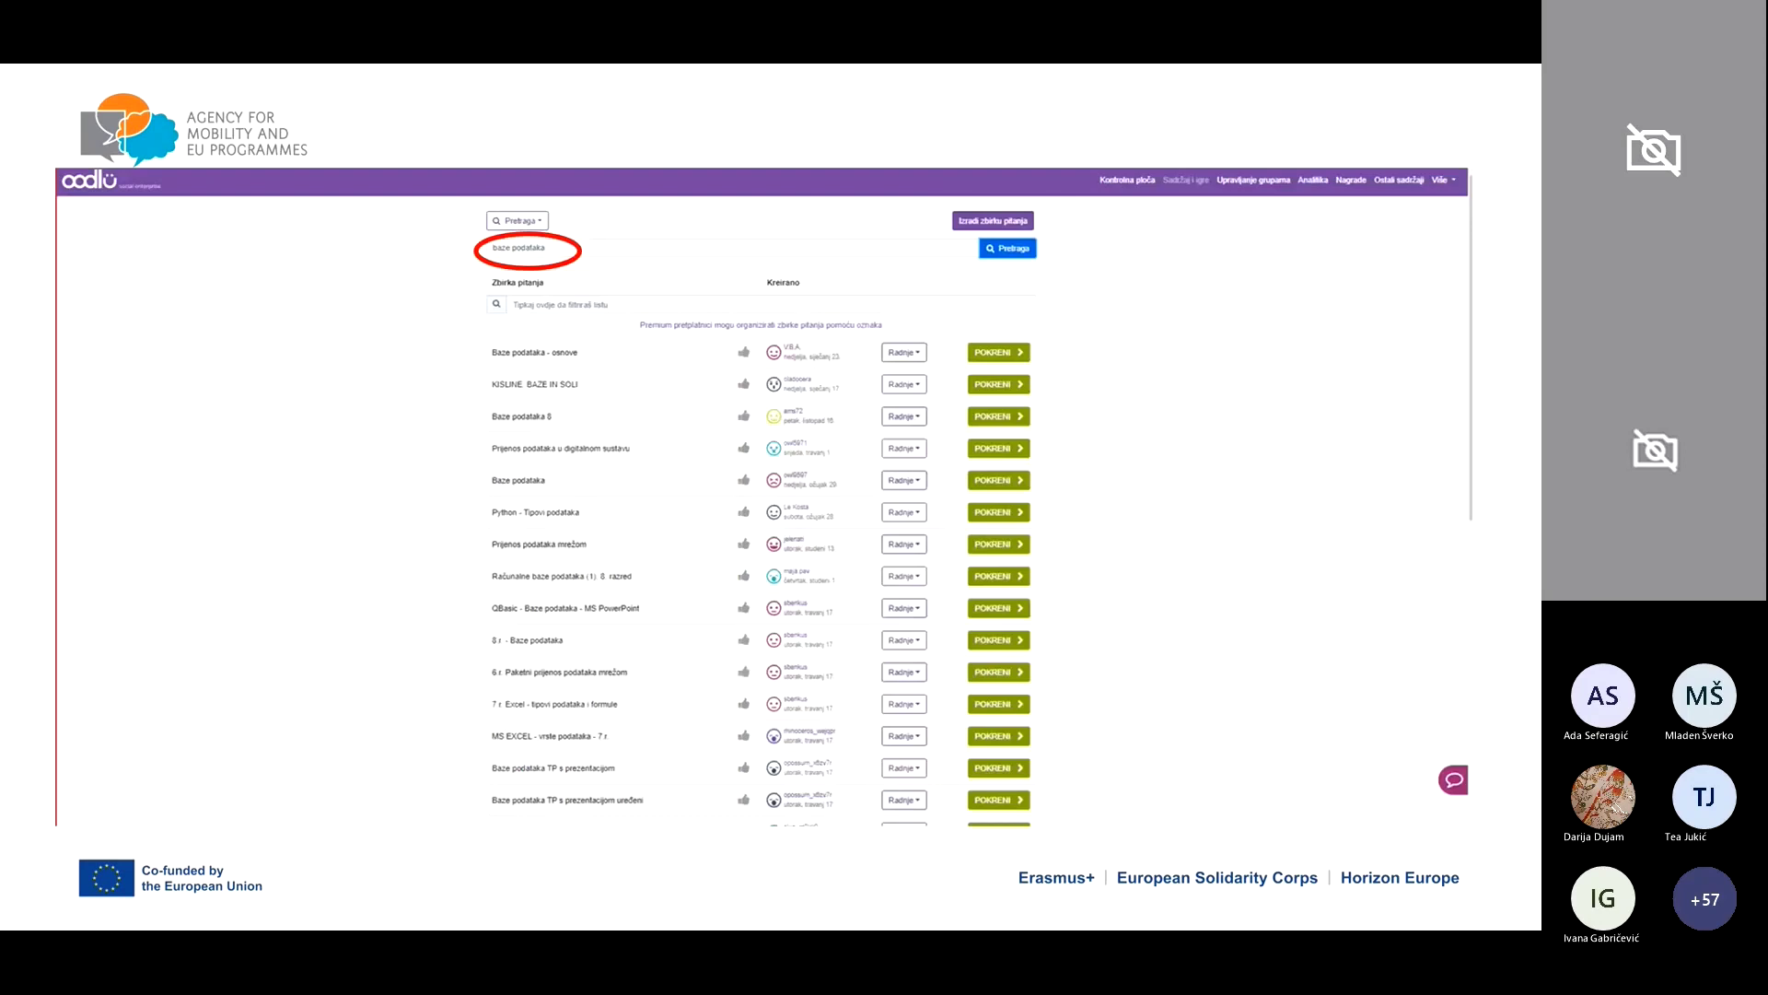
key("Right")
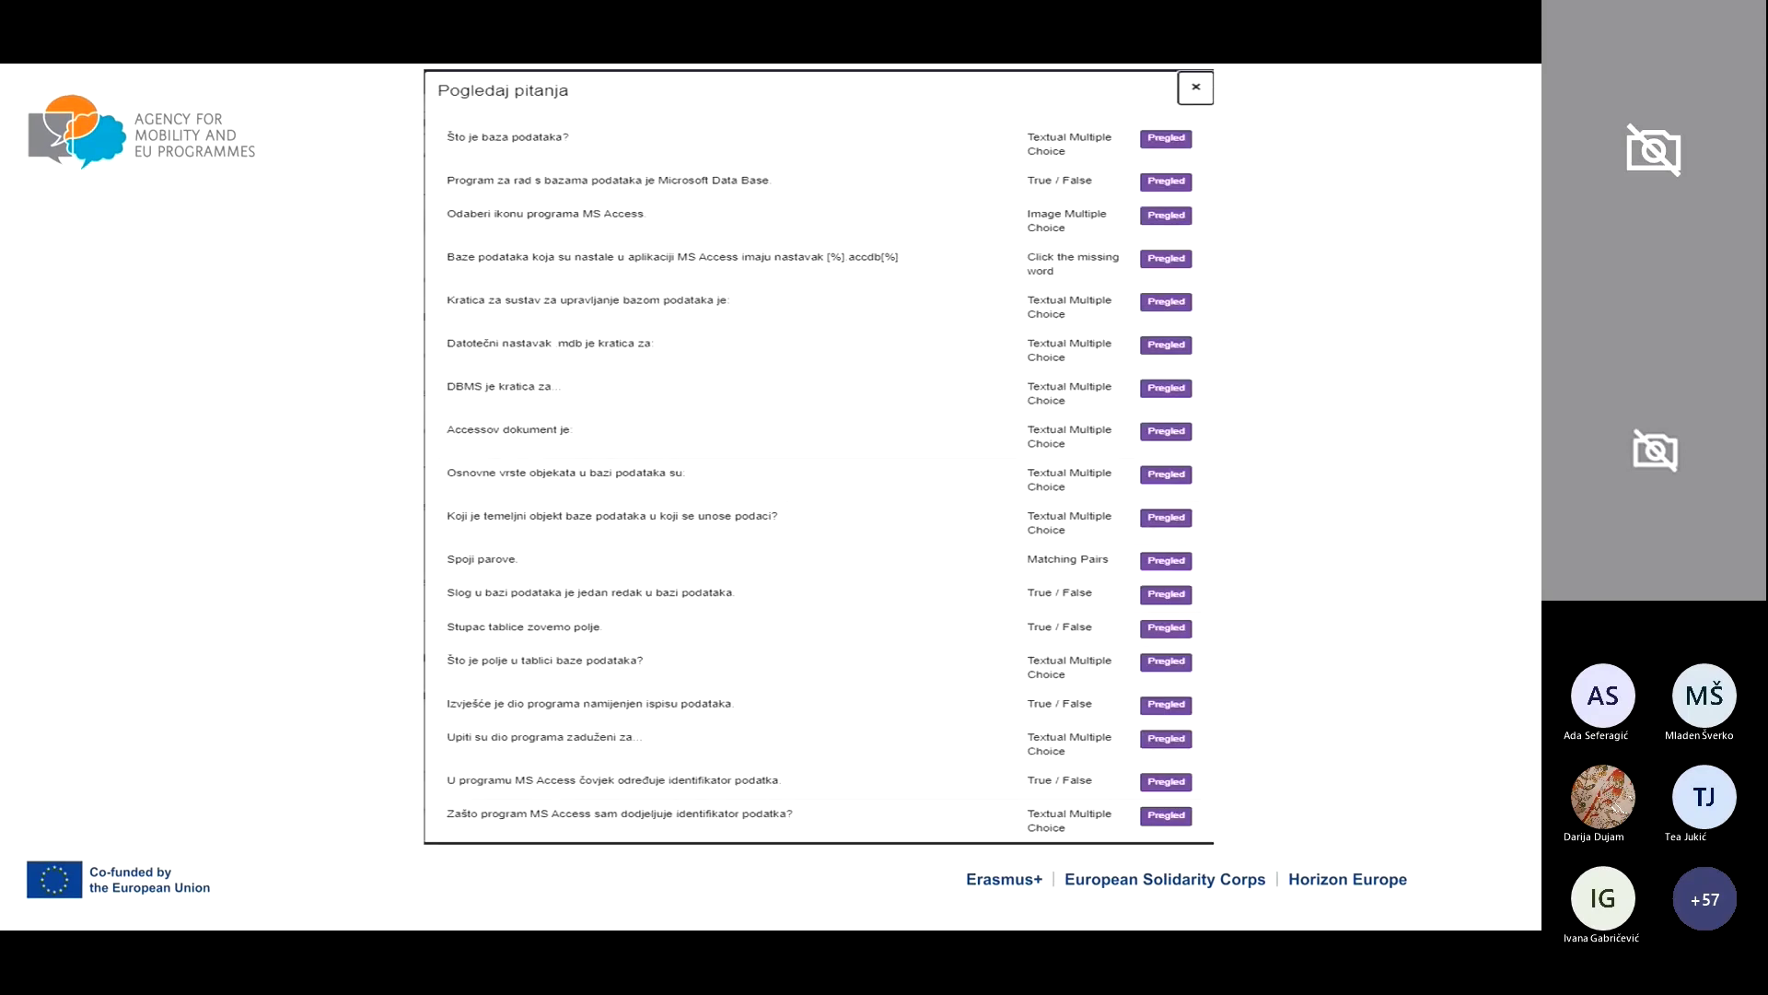
key("Right")
key("Right")
key("Right")
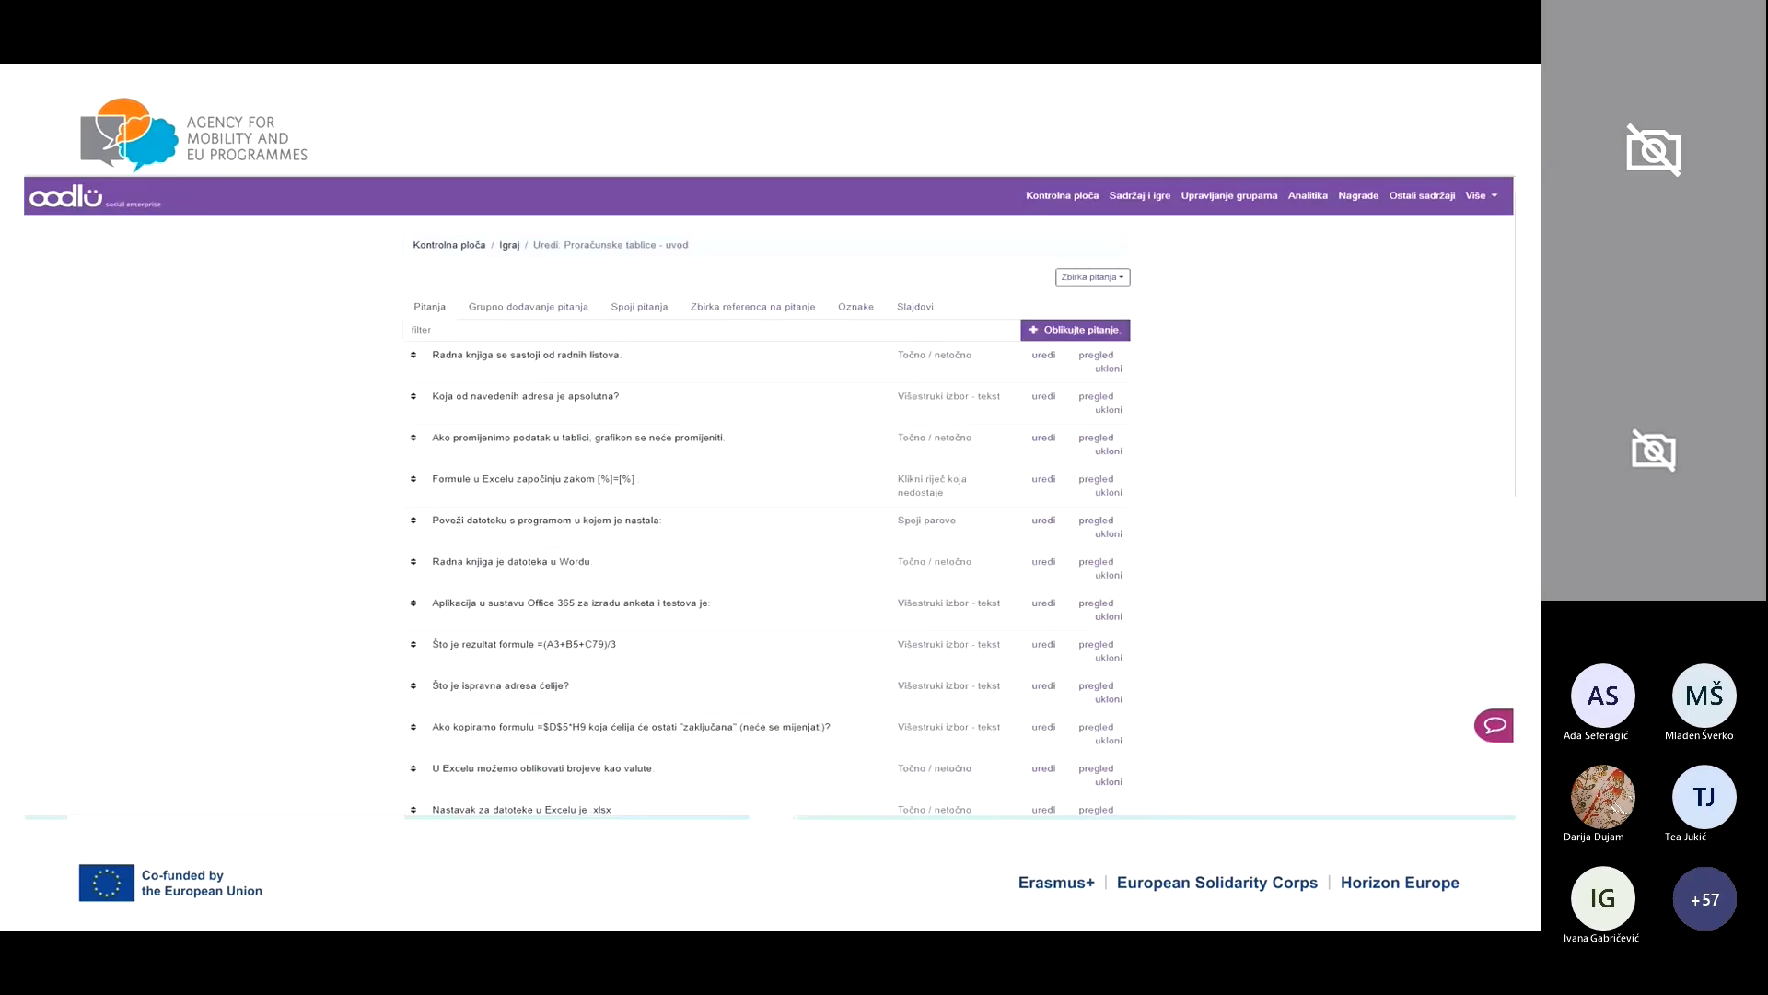
key("Right")
key("Right")
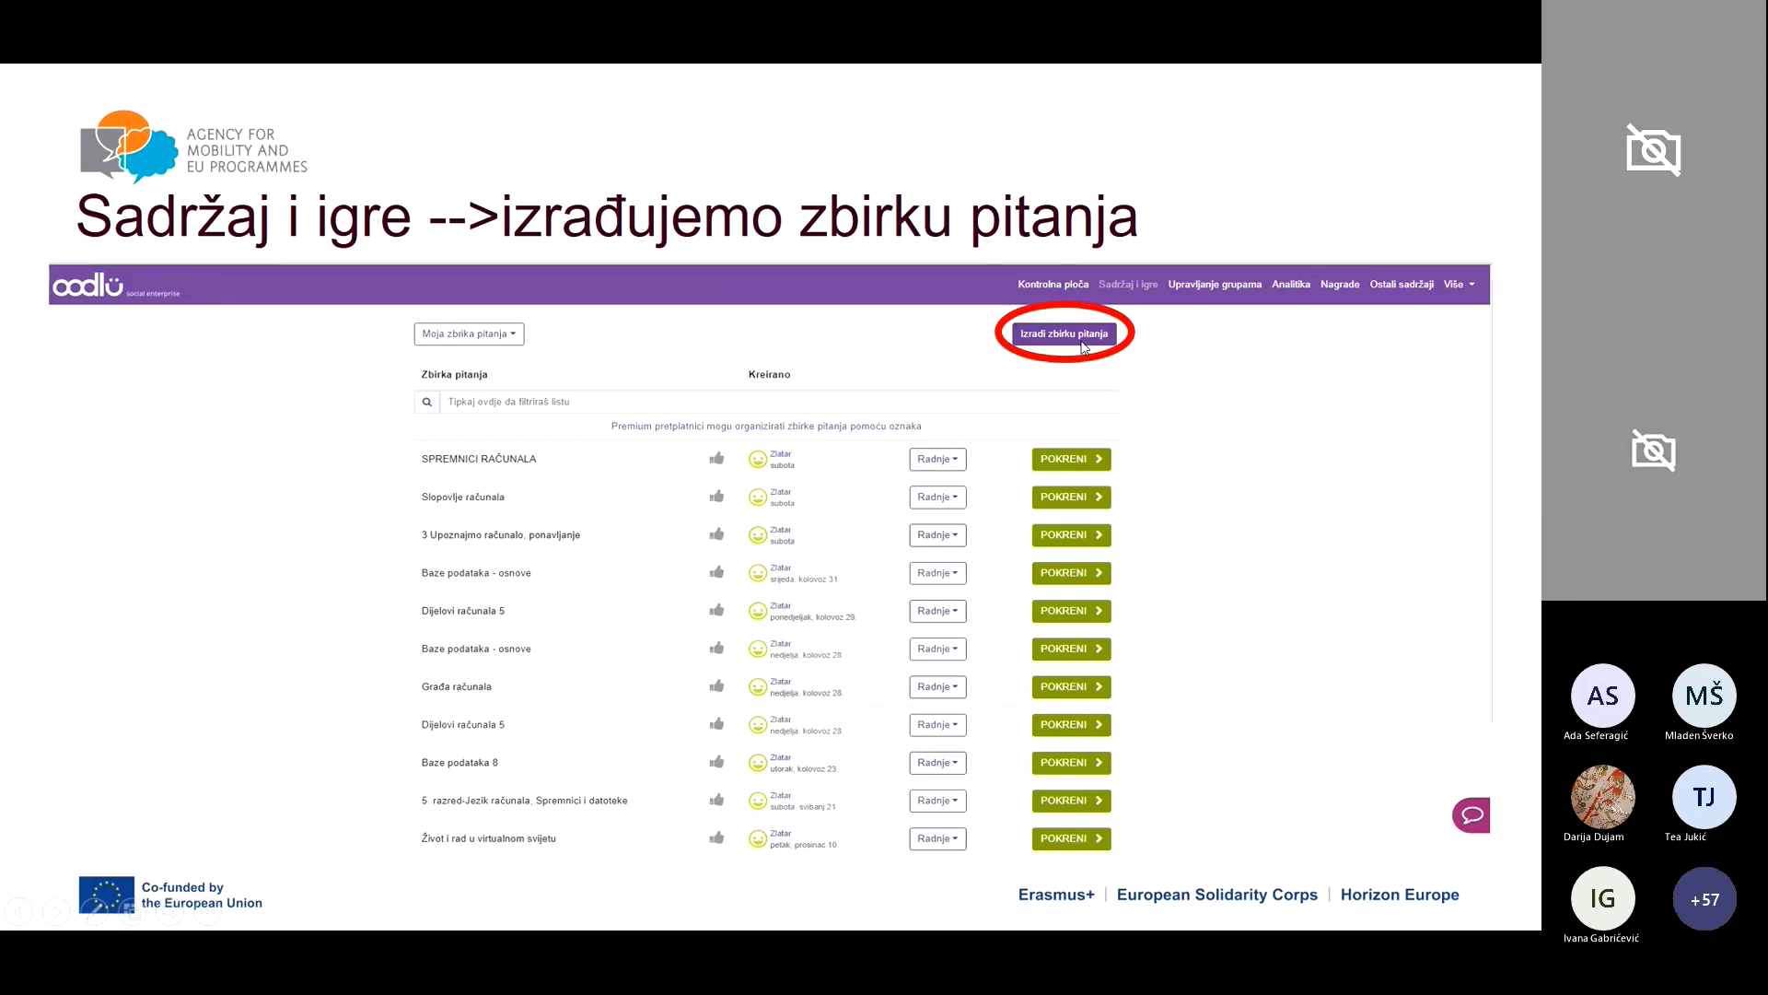
Step: Advance past the collection-naming, edit-page and question-creation slides to the question-types slide
left_click(1260, 468)
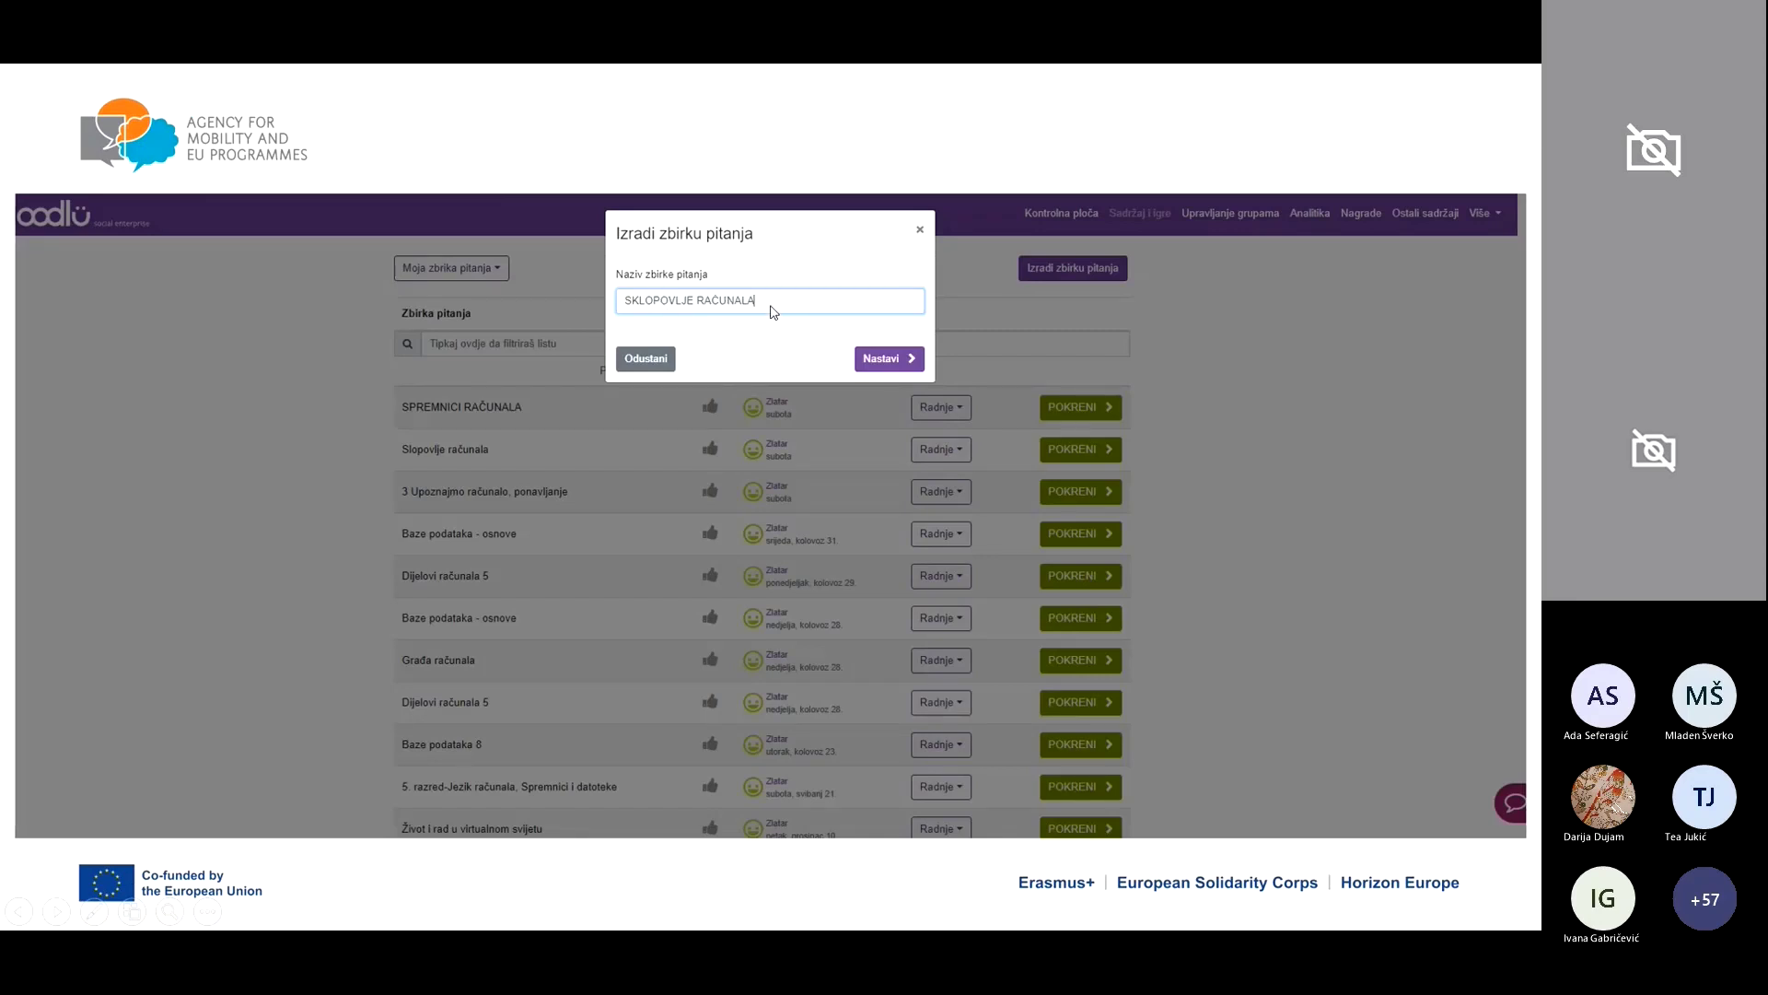
left_click(894, 360)
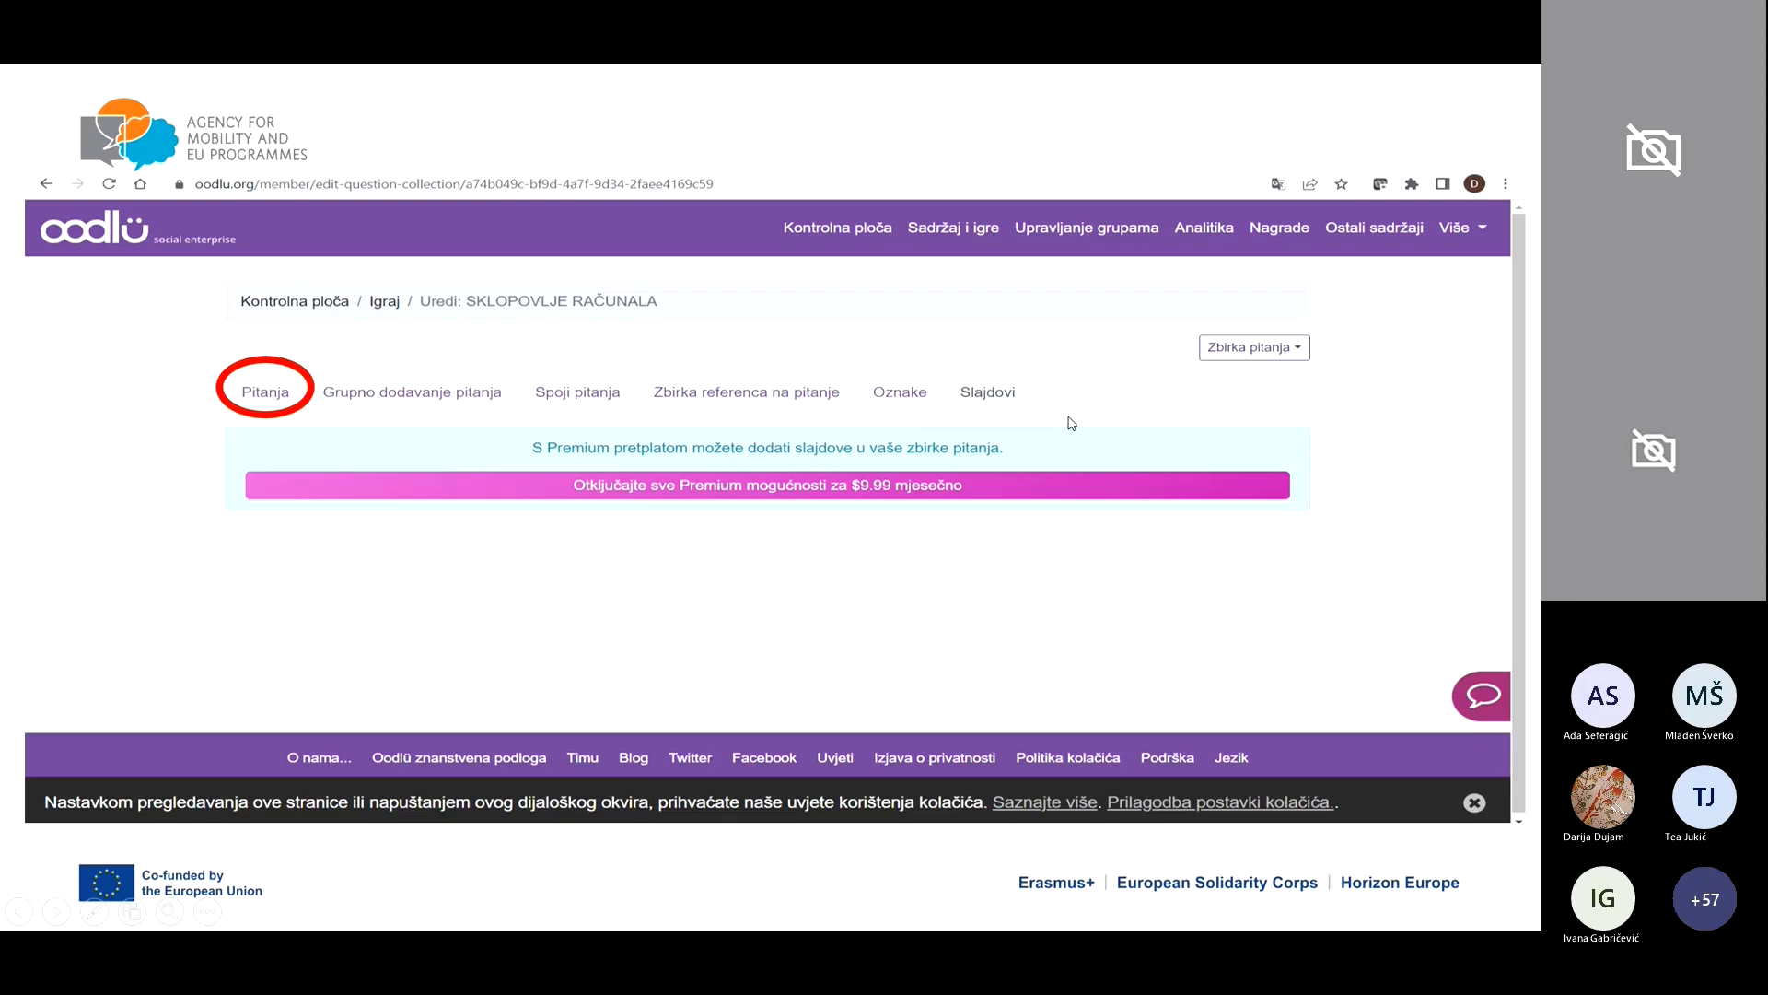
left_click(1244, 565)
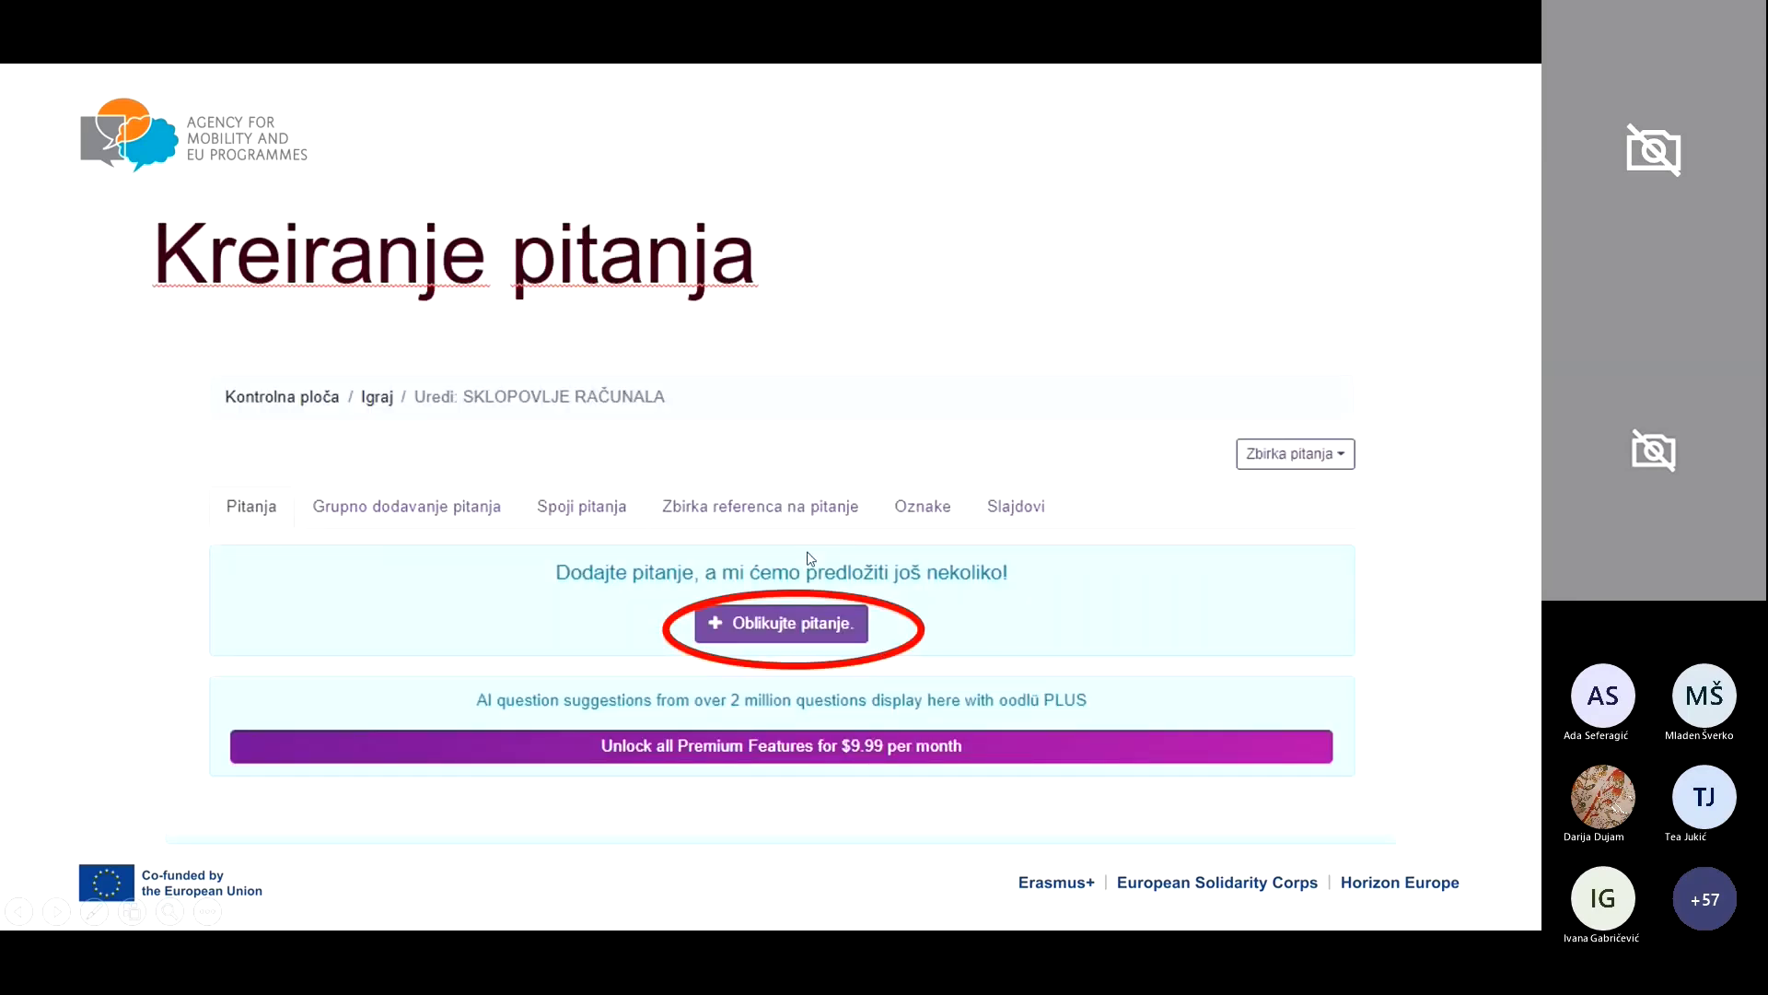
left_click(1107, 565)
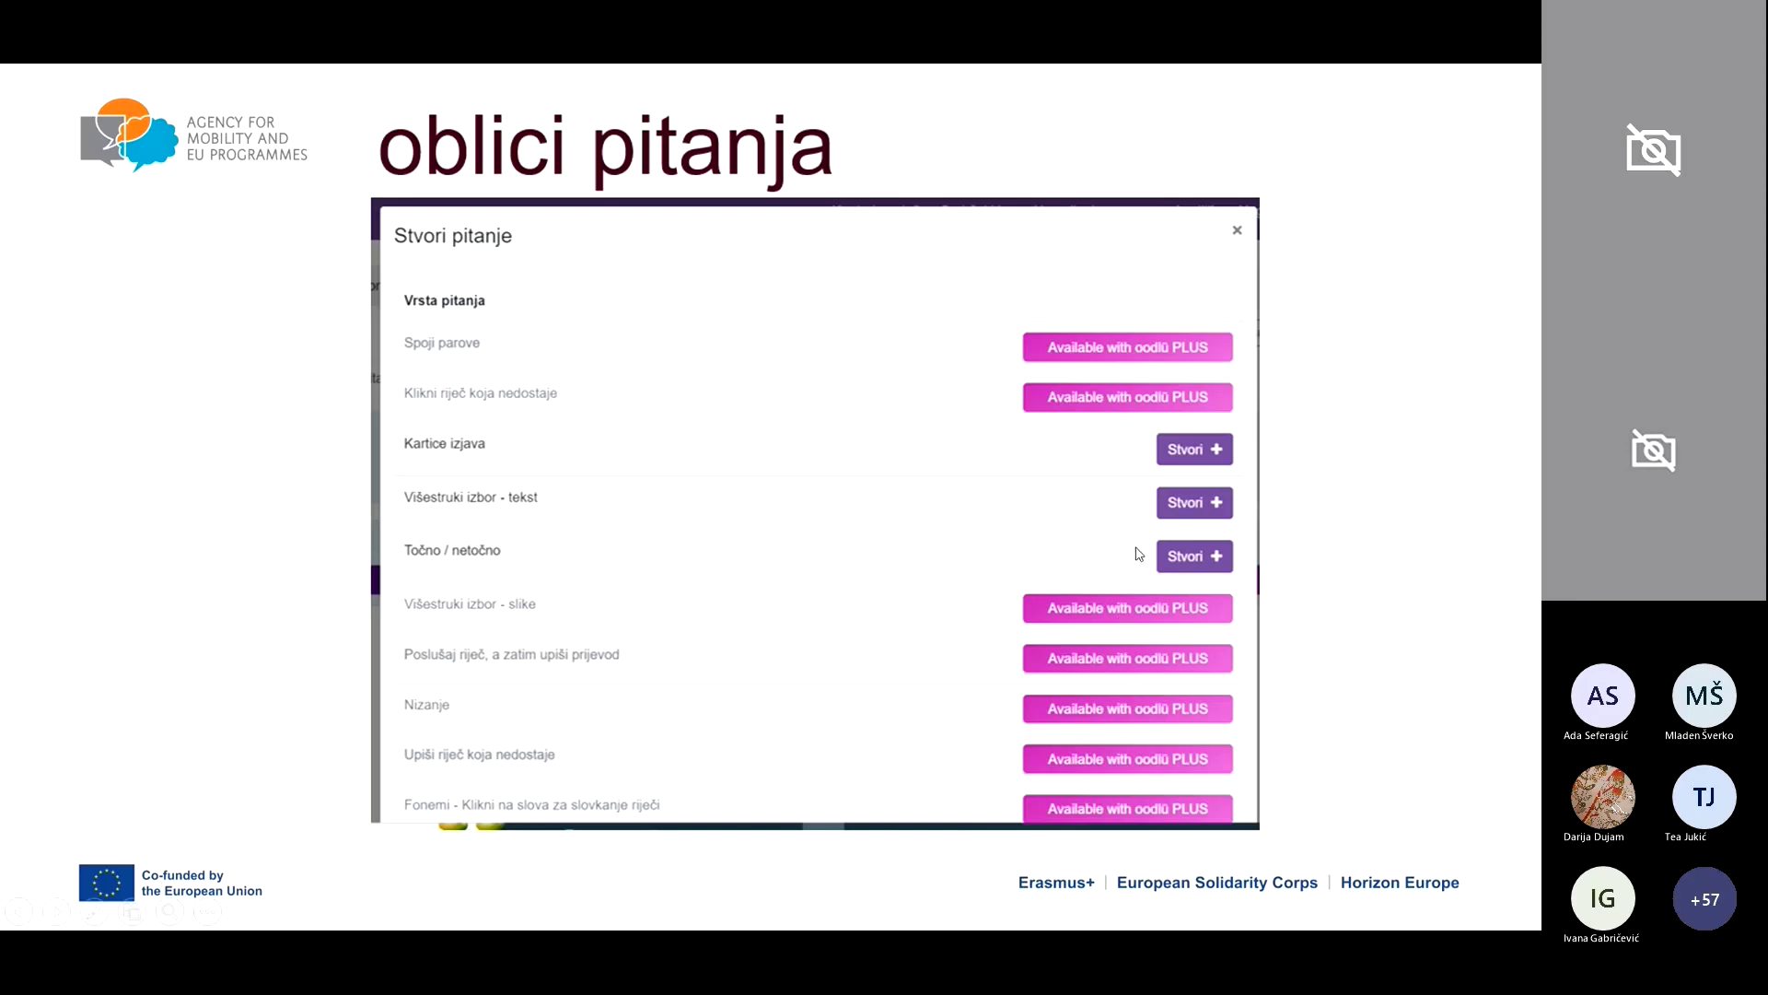
Step: Advance through the true/false and multiple-choice form slides to the collection list slide
left_click(996, 552)
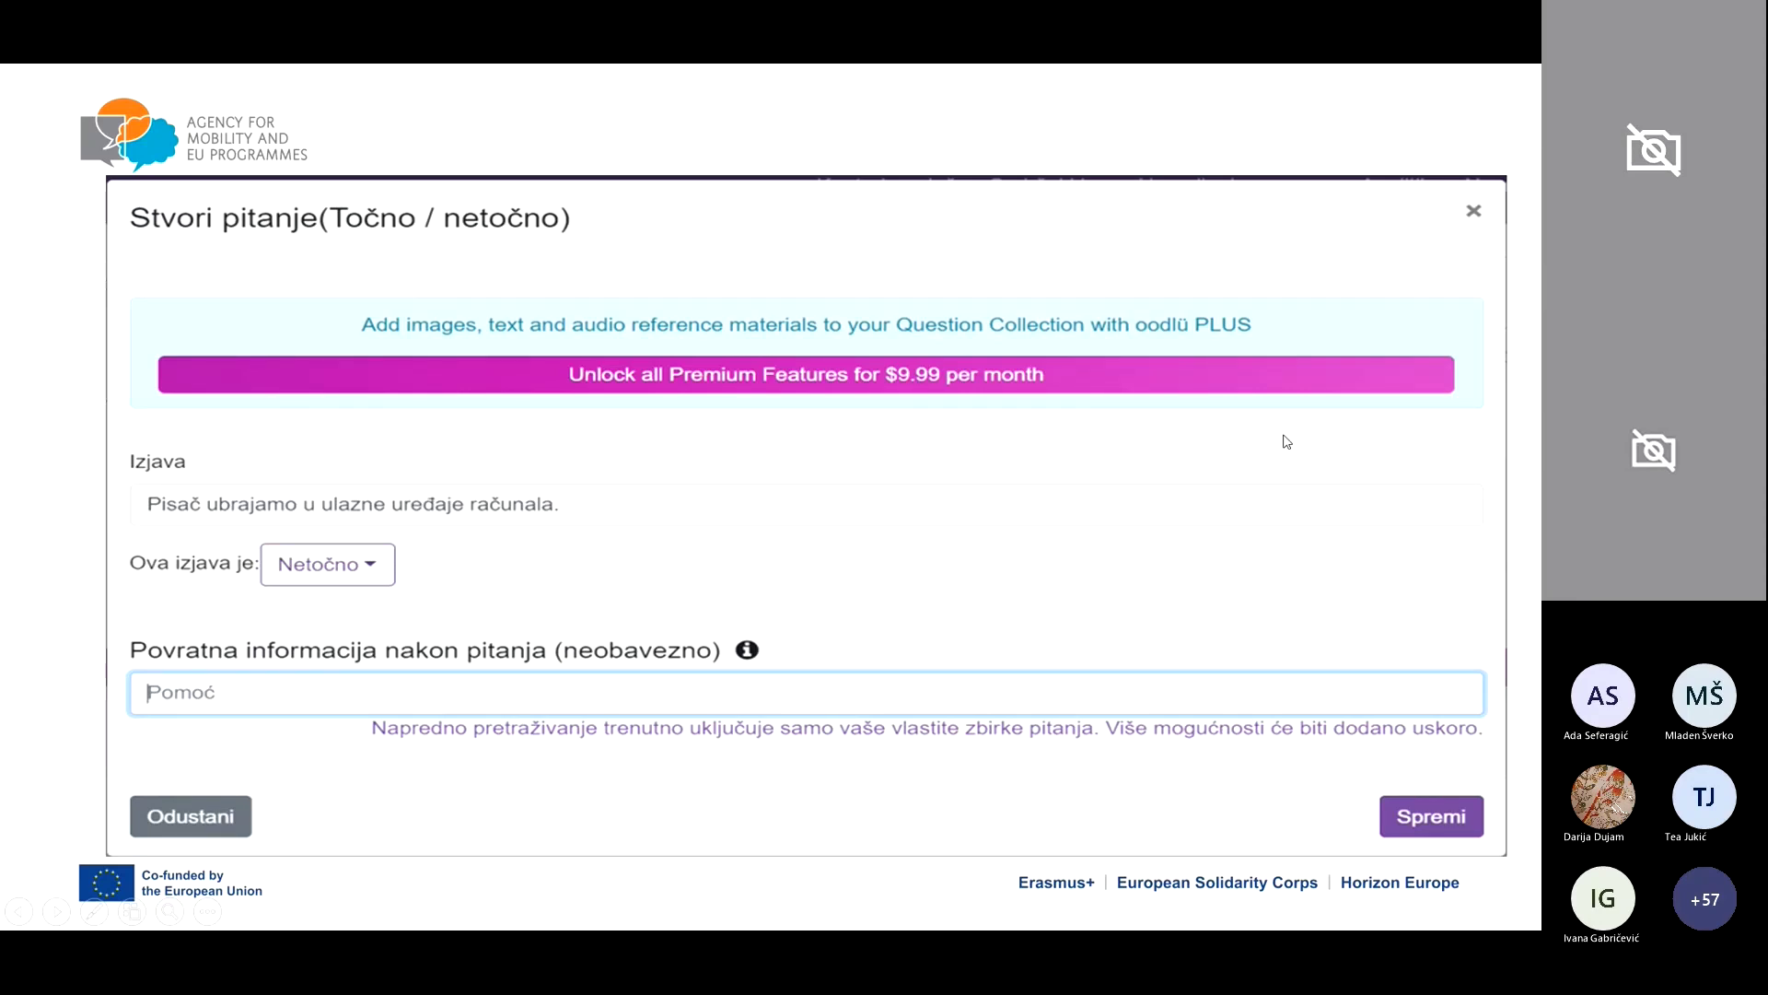
left_click(1292, 475)
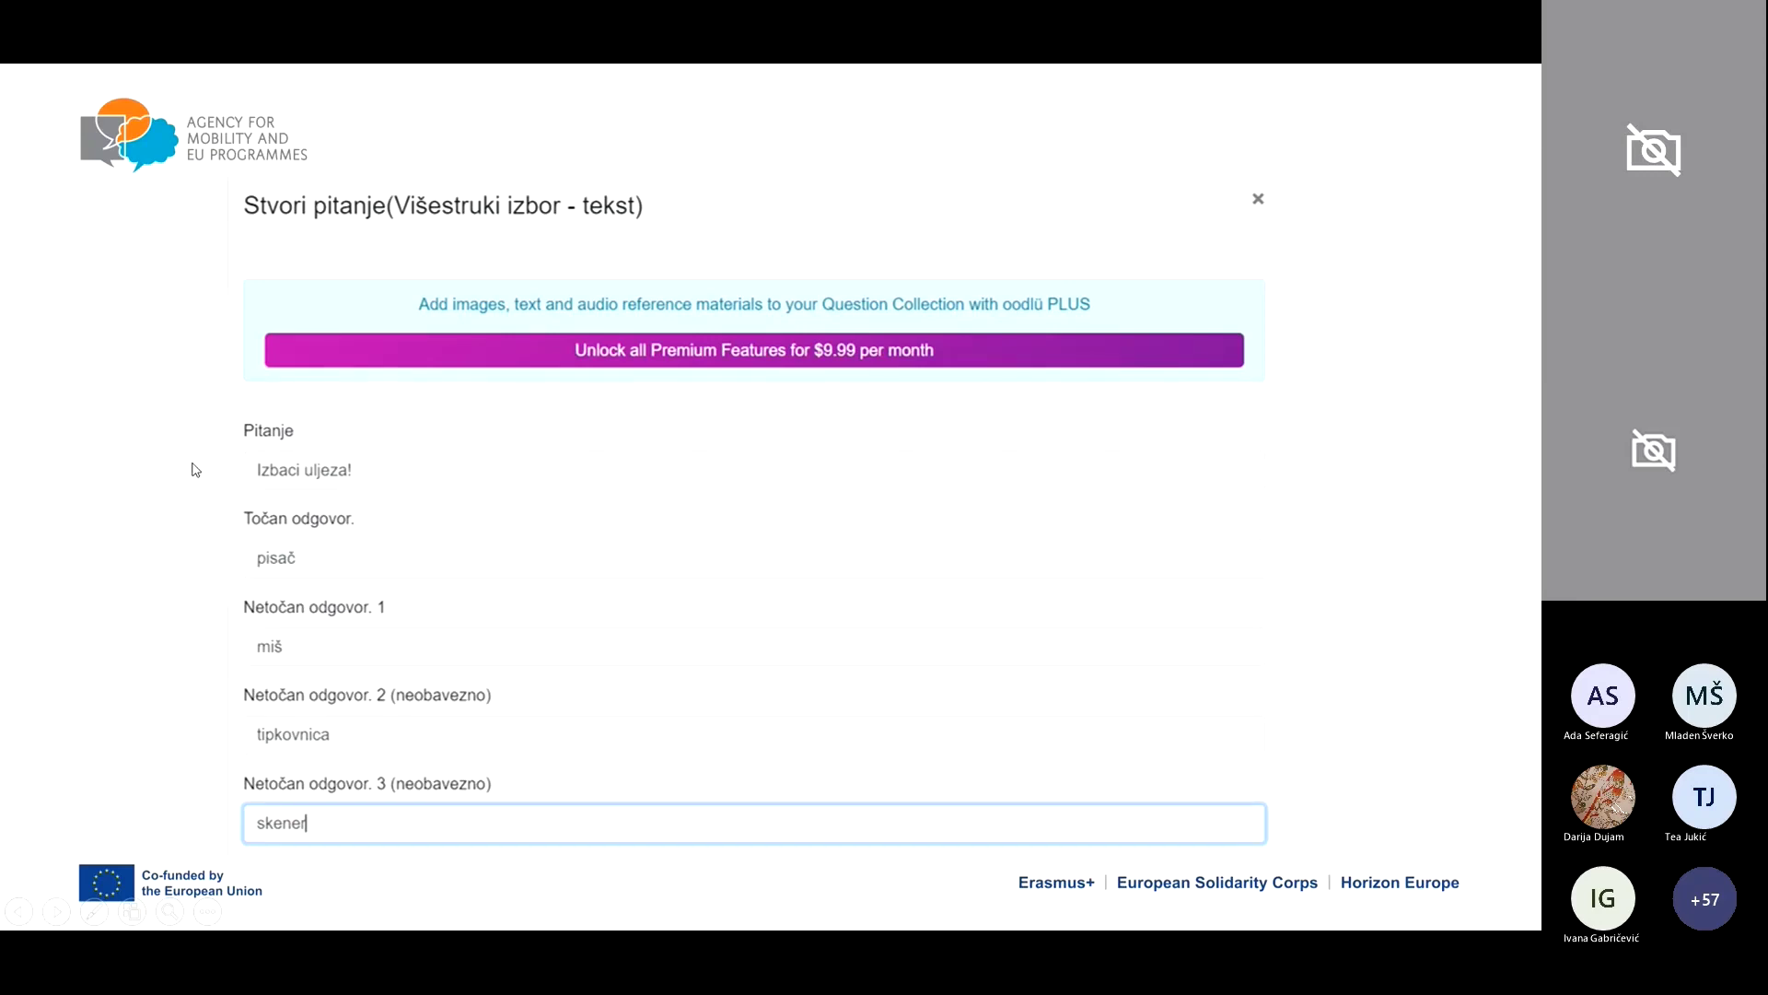
key("Right")
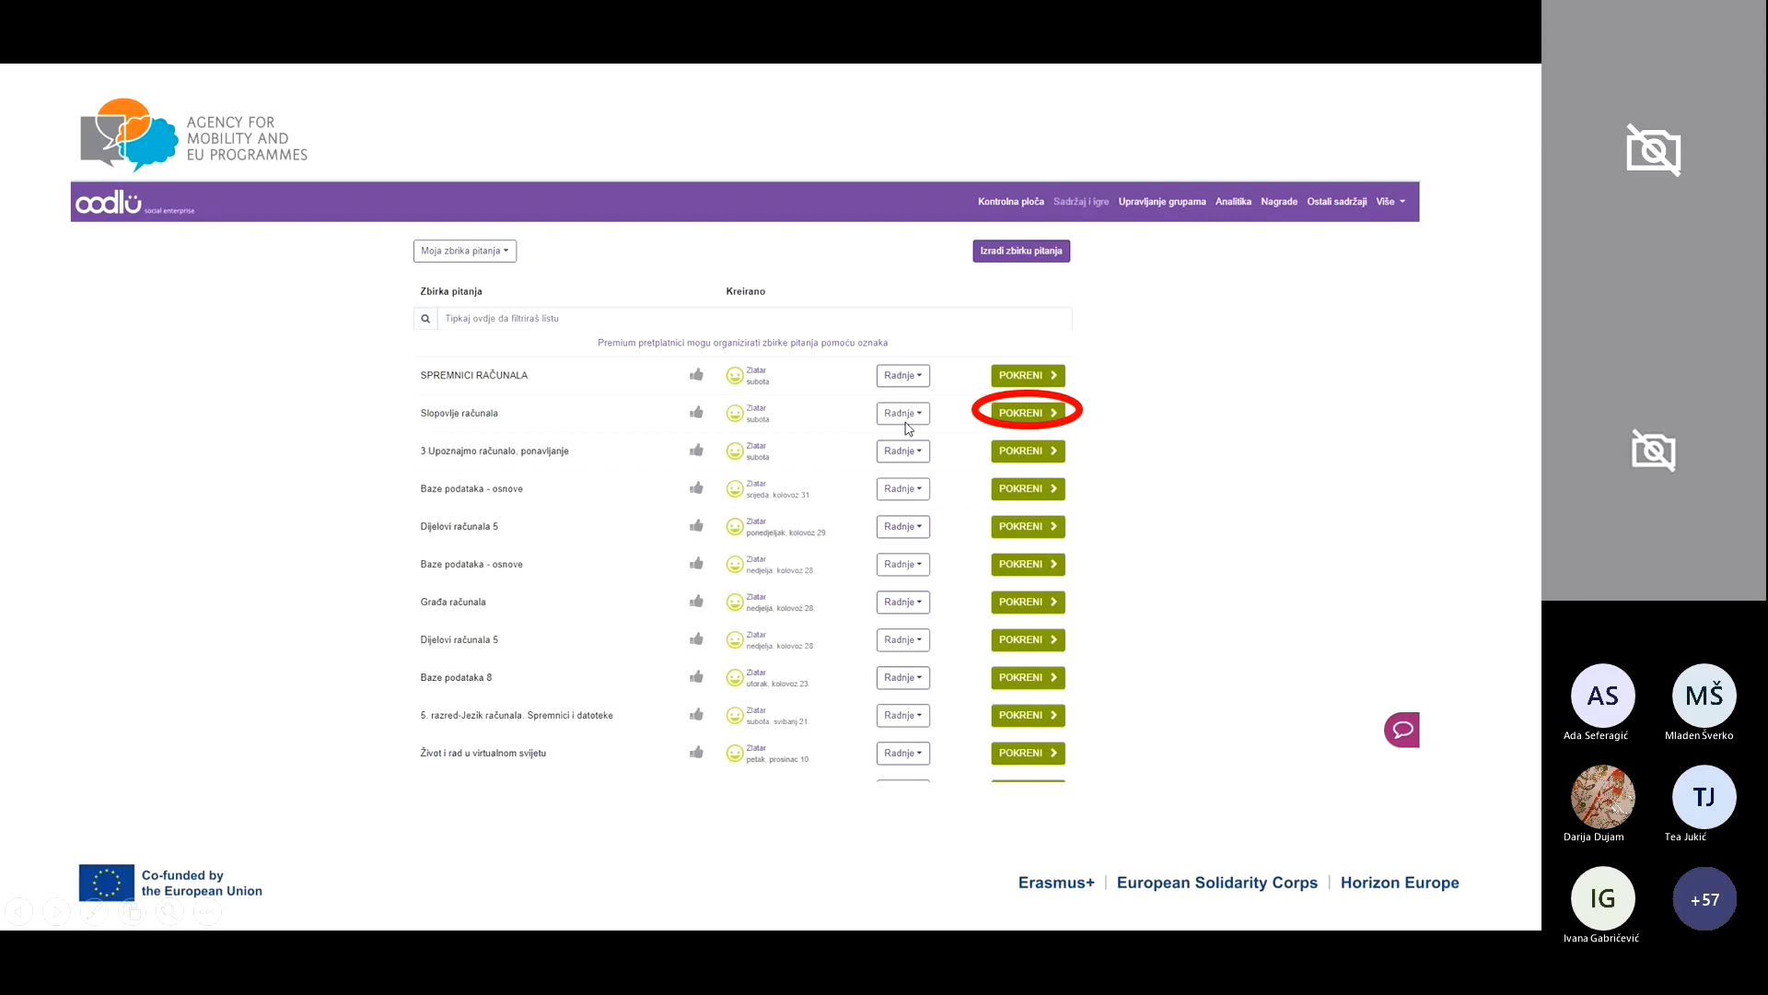
Step: Advance through the game selection, Balloon Drop, share and collection actions slides
left_click(1059, 408)
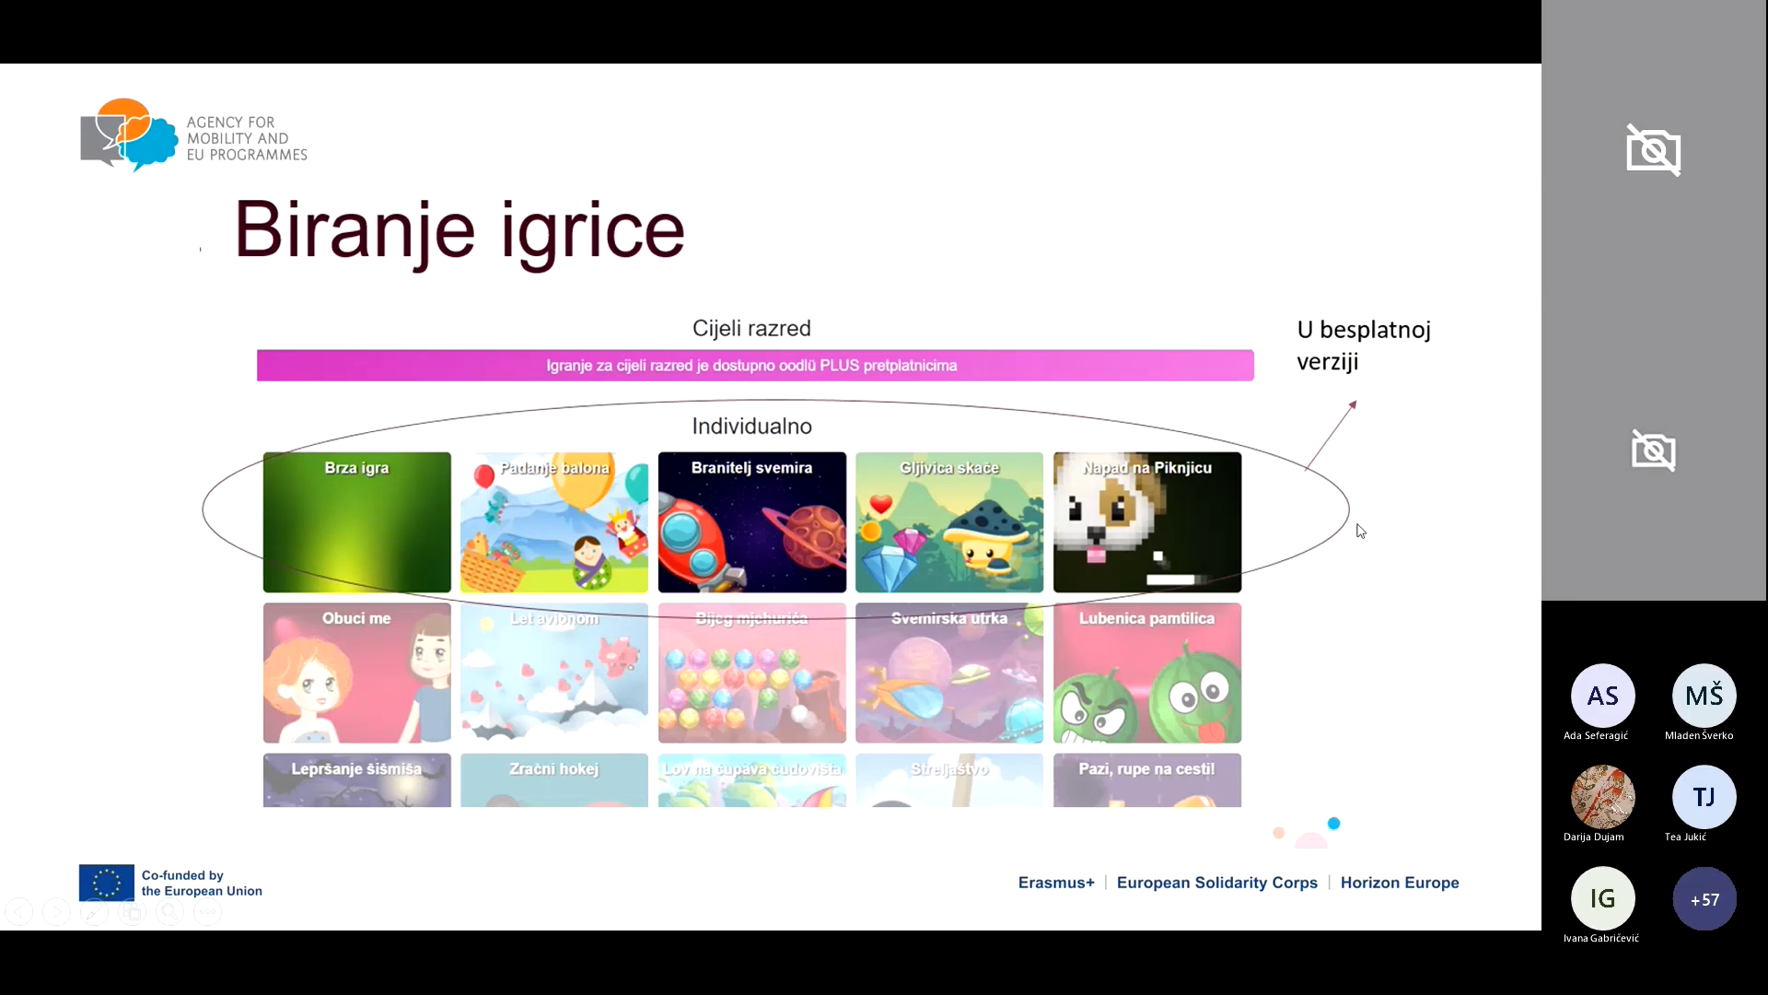
left_click(1399, 586)
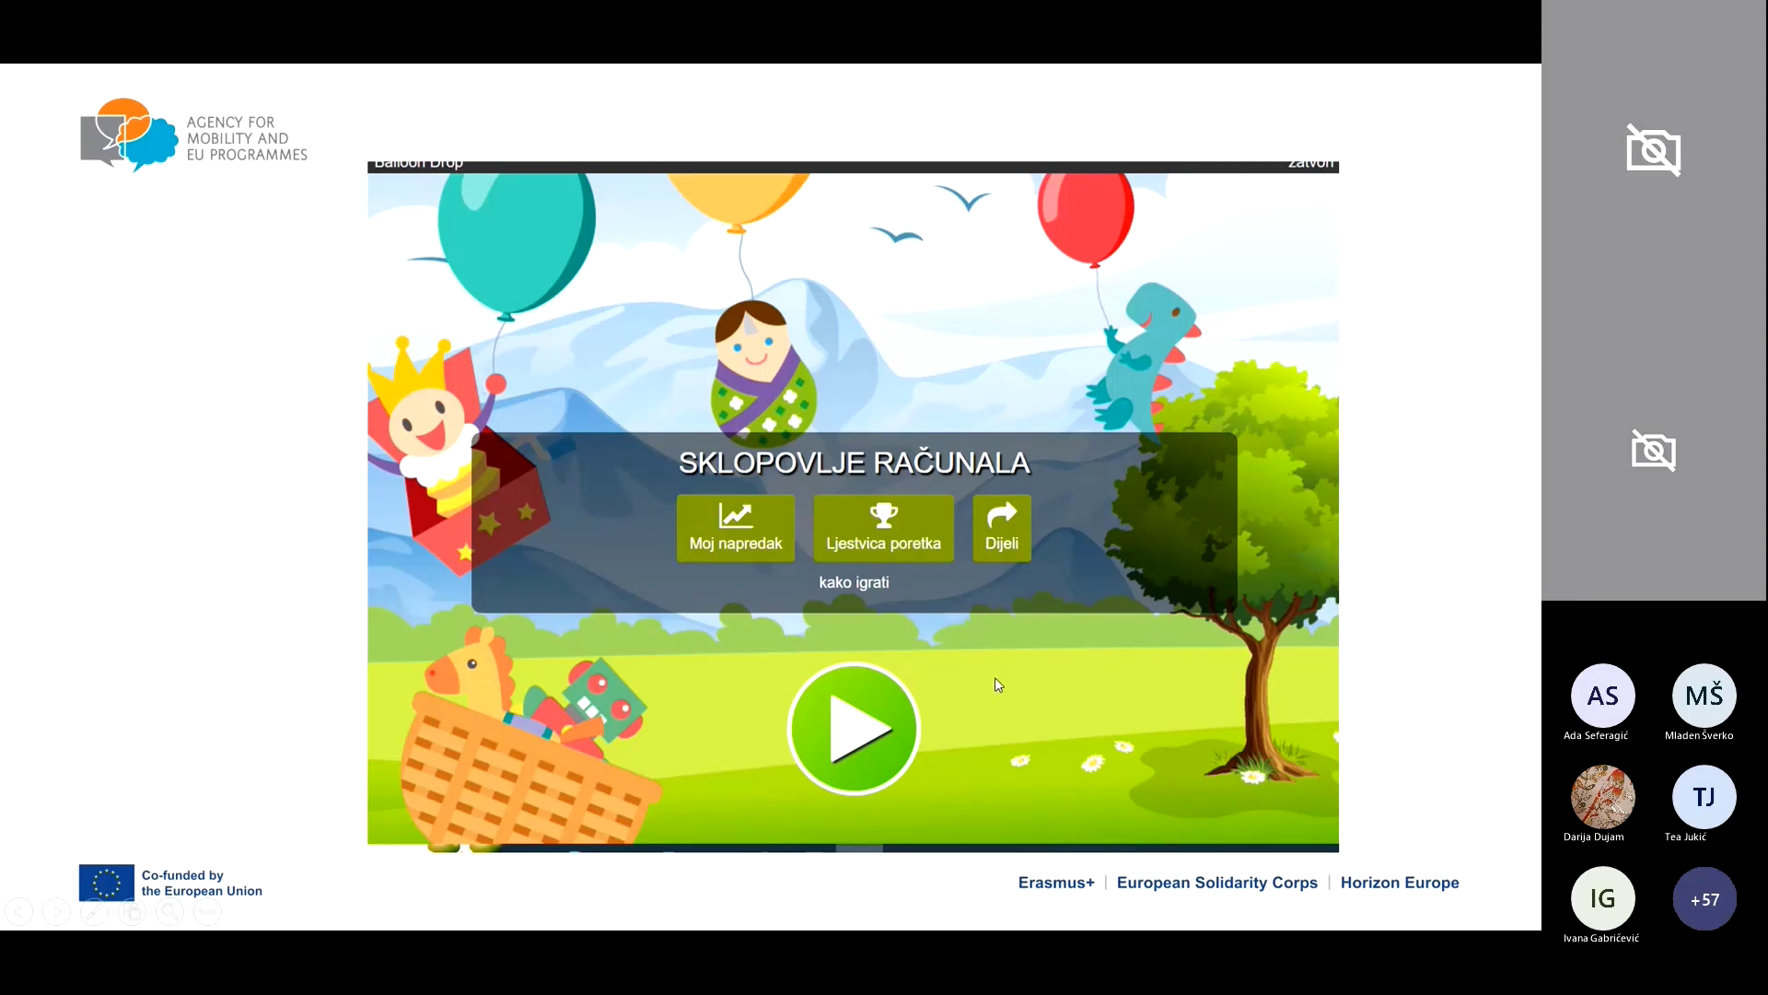
left_click(1008, 536)
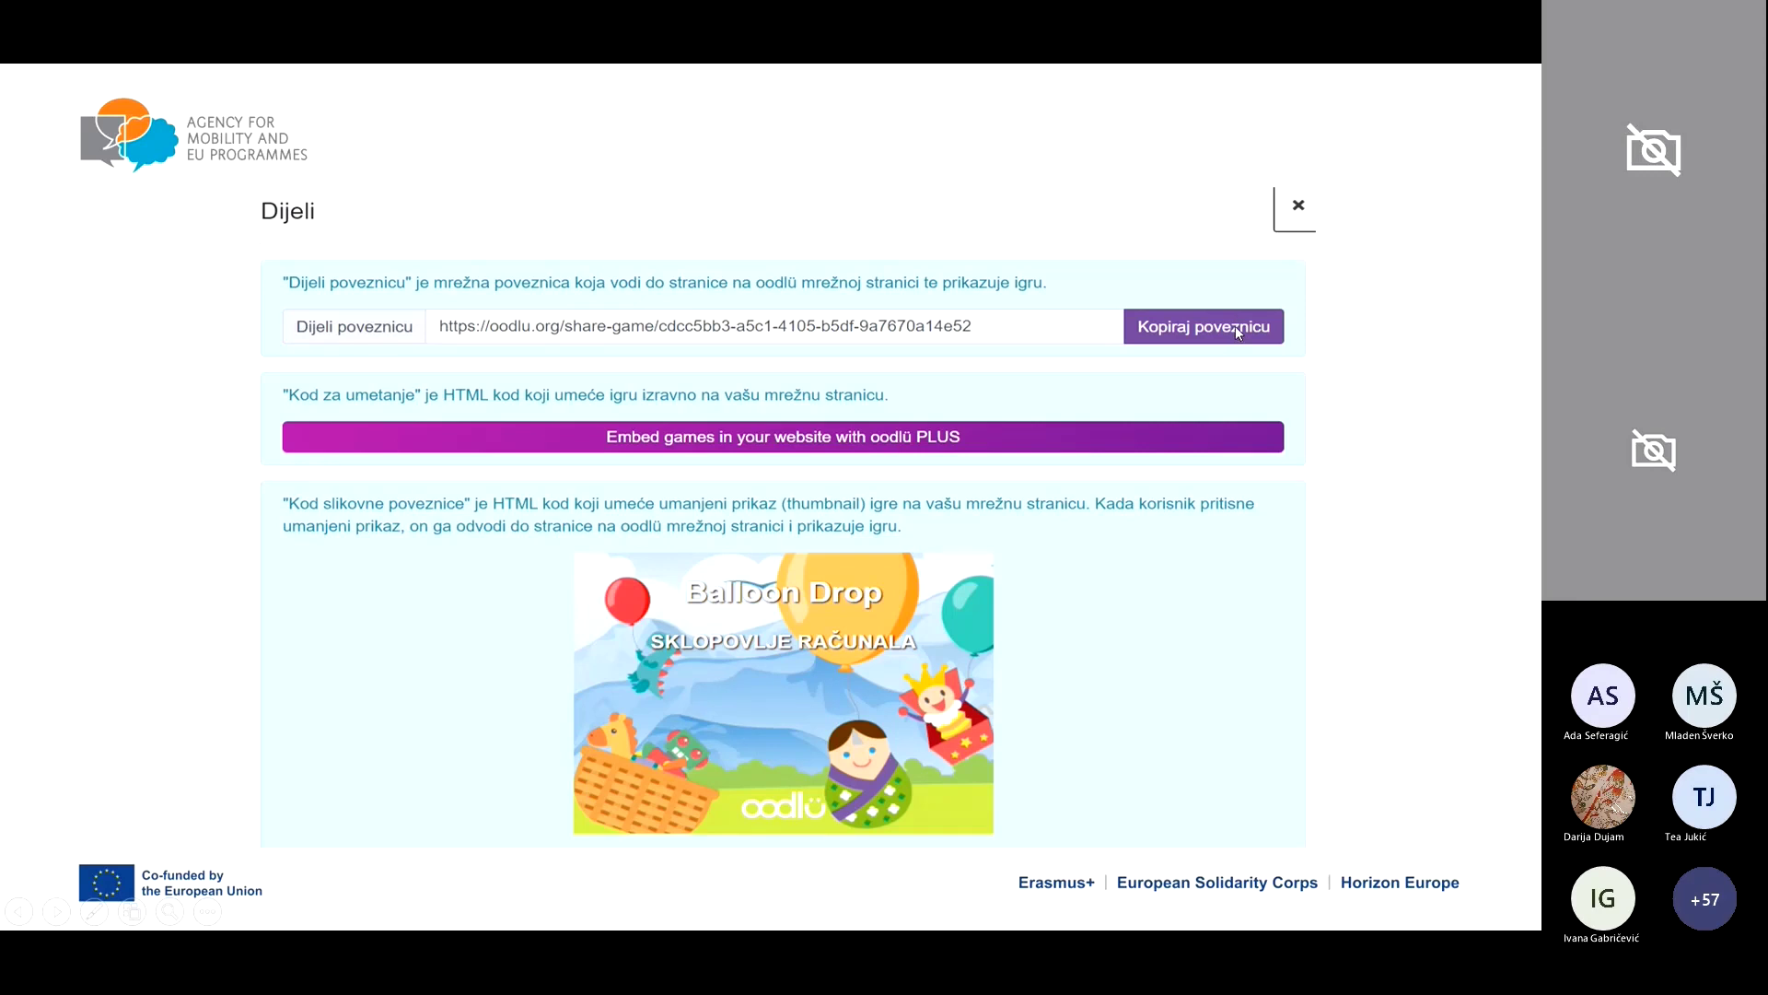
left_click(1116, 647)
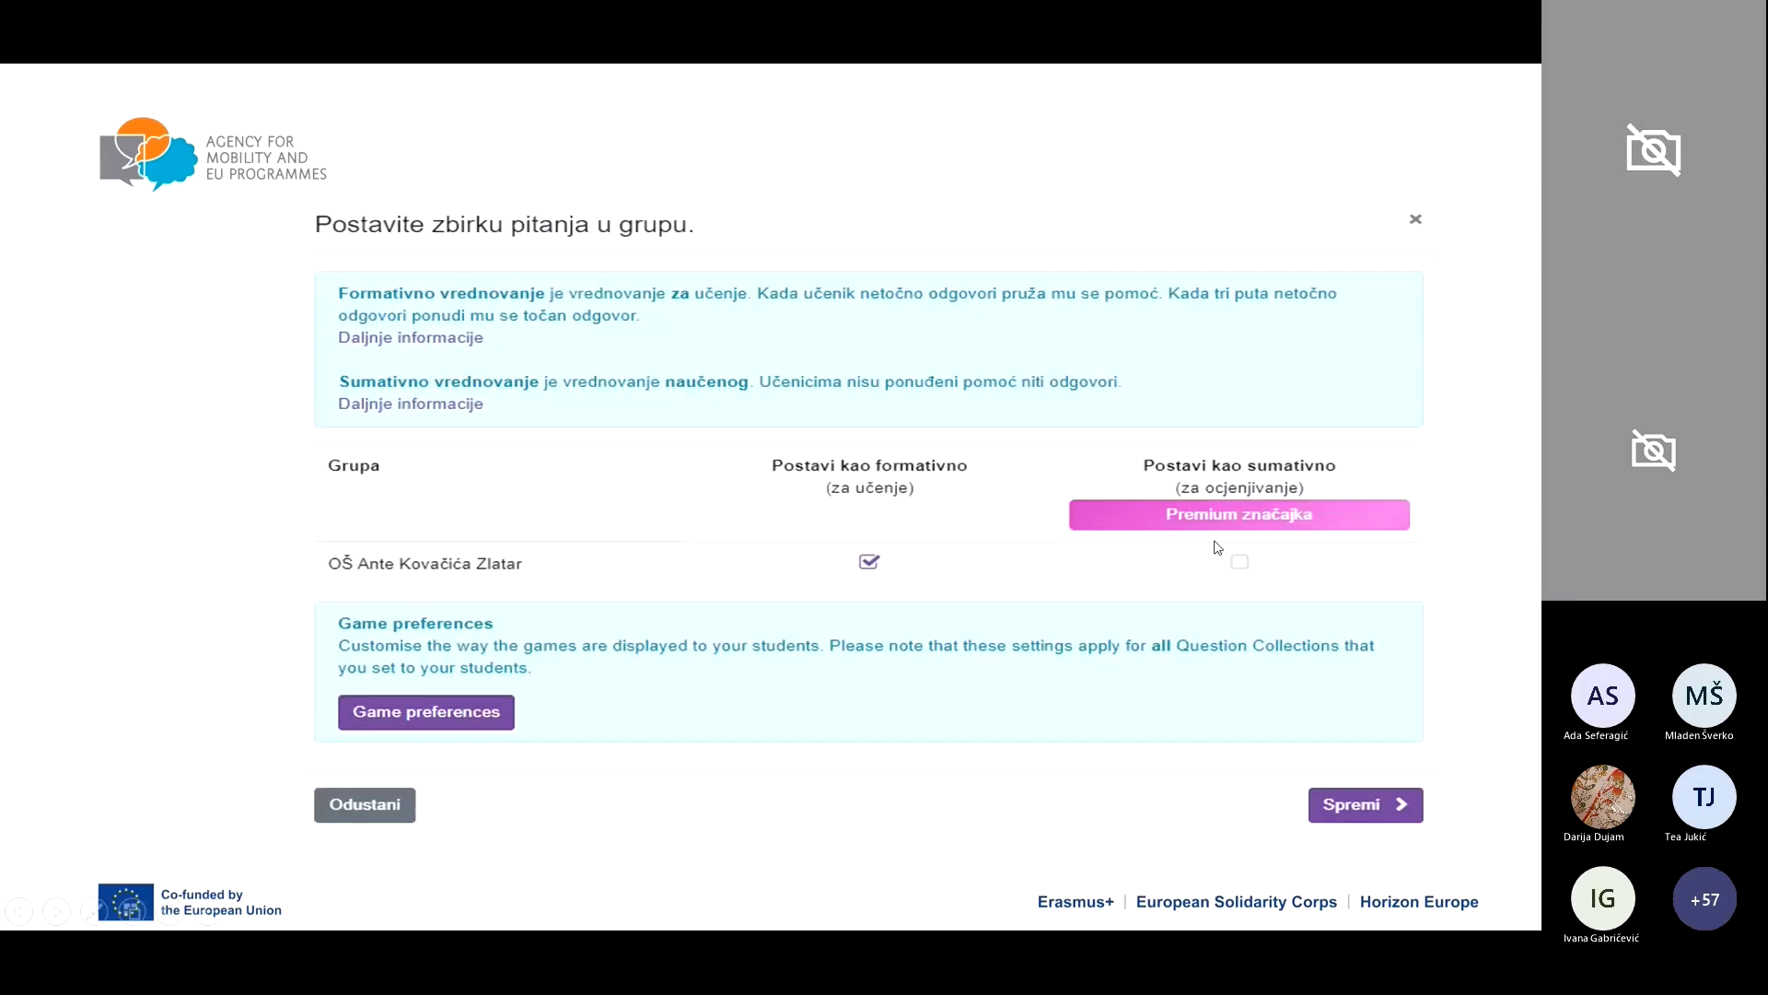
Step: Advance past the assign-to-group slide to the 'Dodjela značaka učenicima' slide
left_click(1210, 547)
left_click(1038, 765)
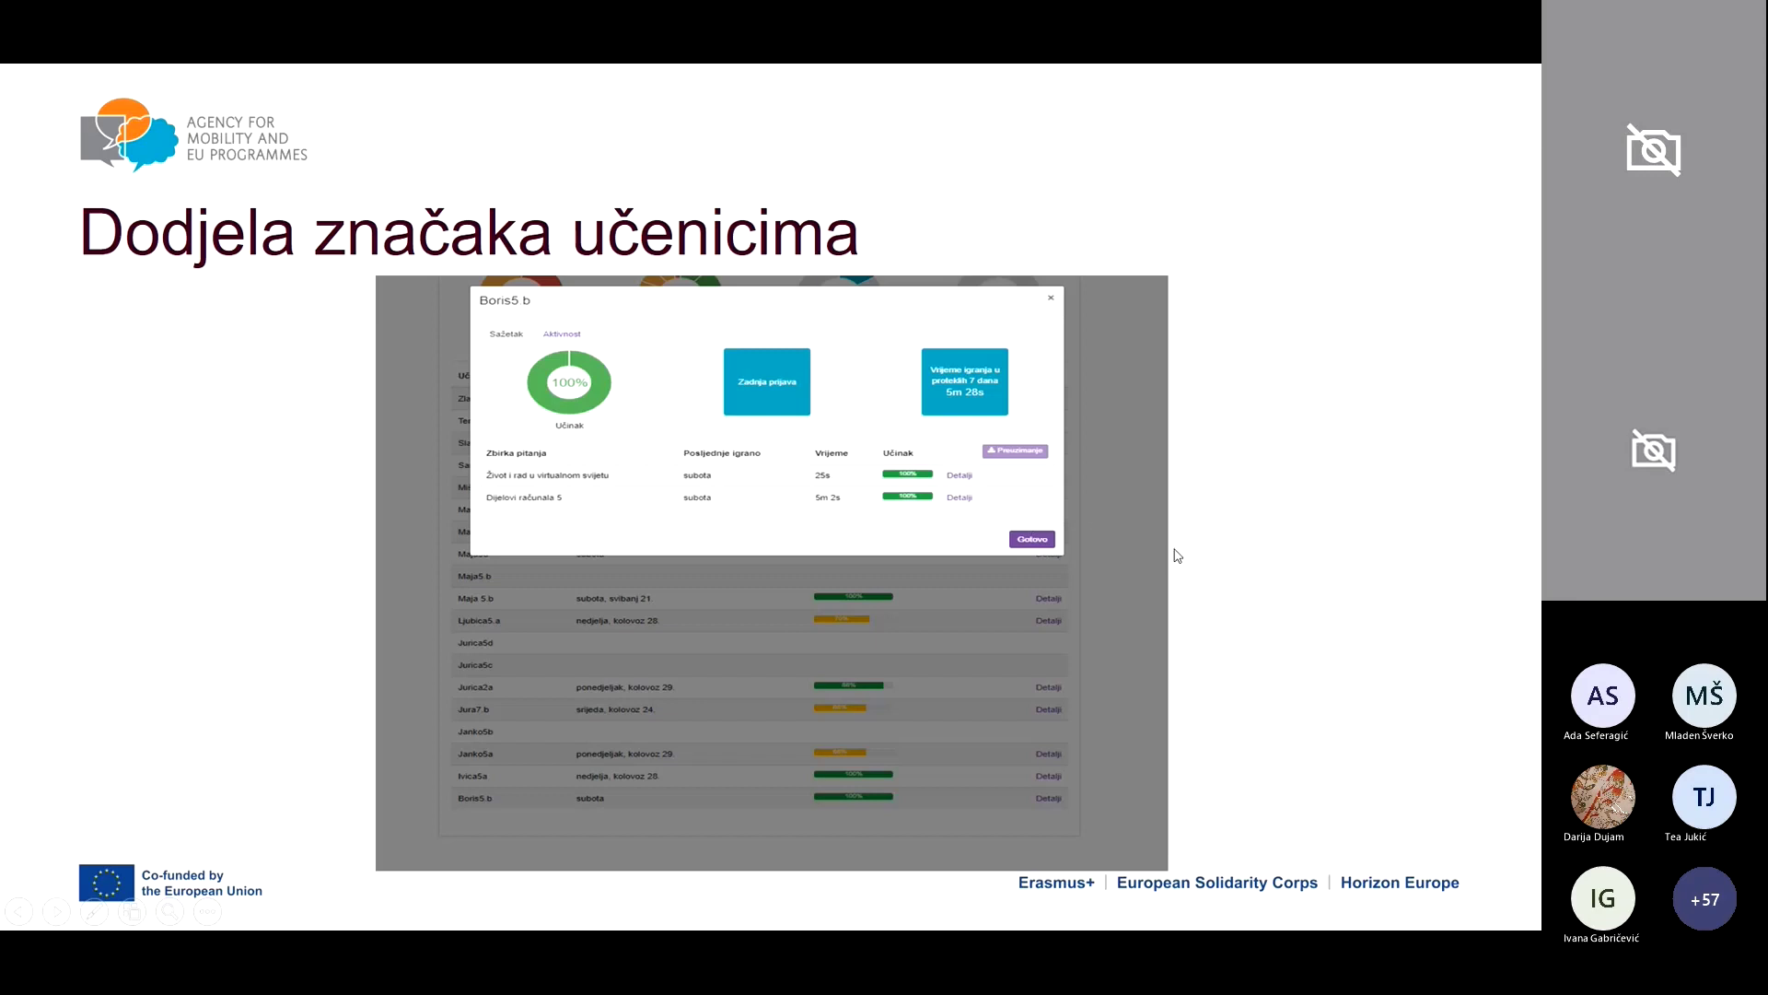
Step: Advance through the student options, award-badge and student-badges slides to 'Hvala na pažnji!', then return to Oodlu
key("Right")
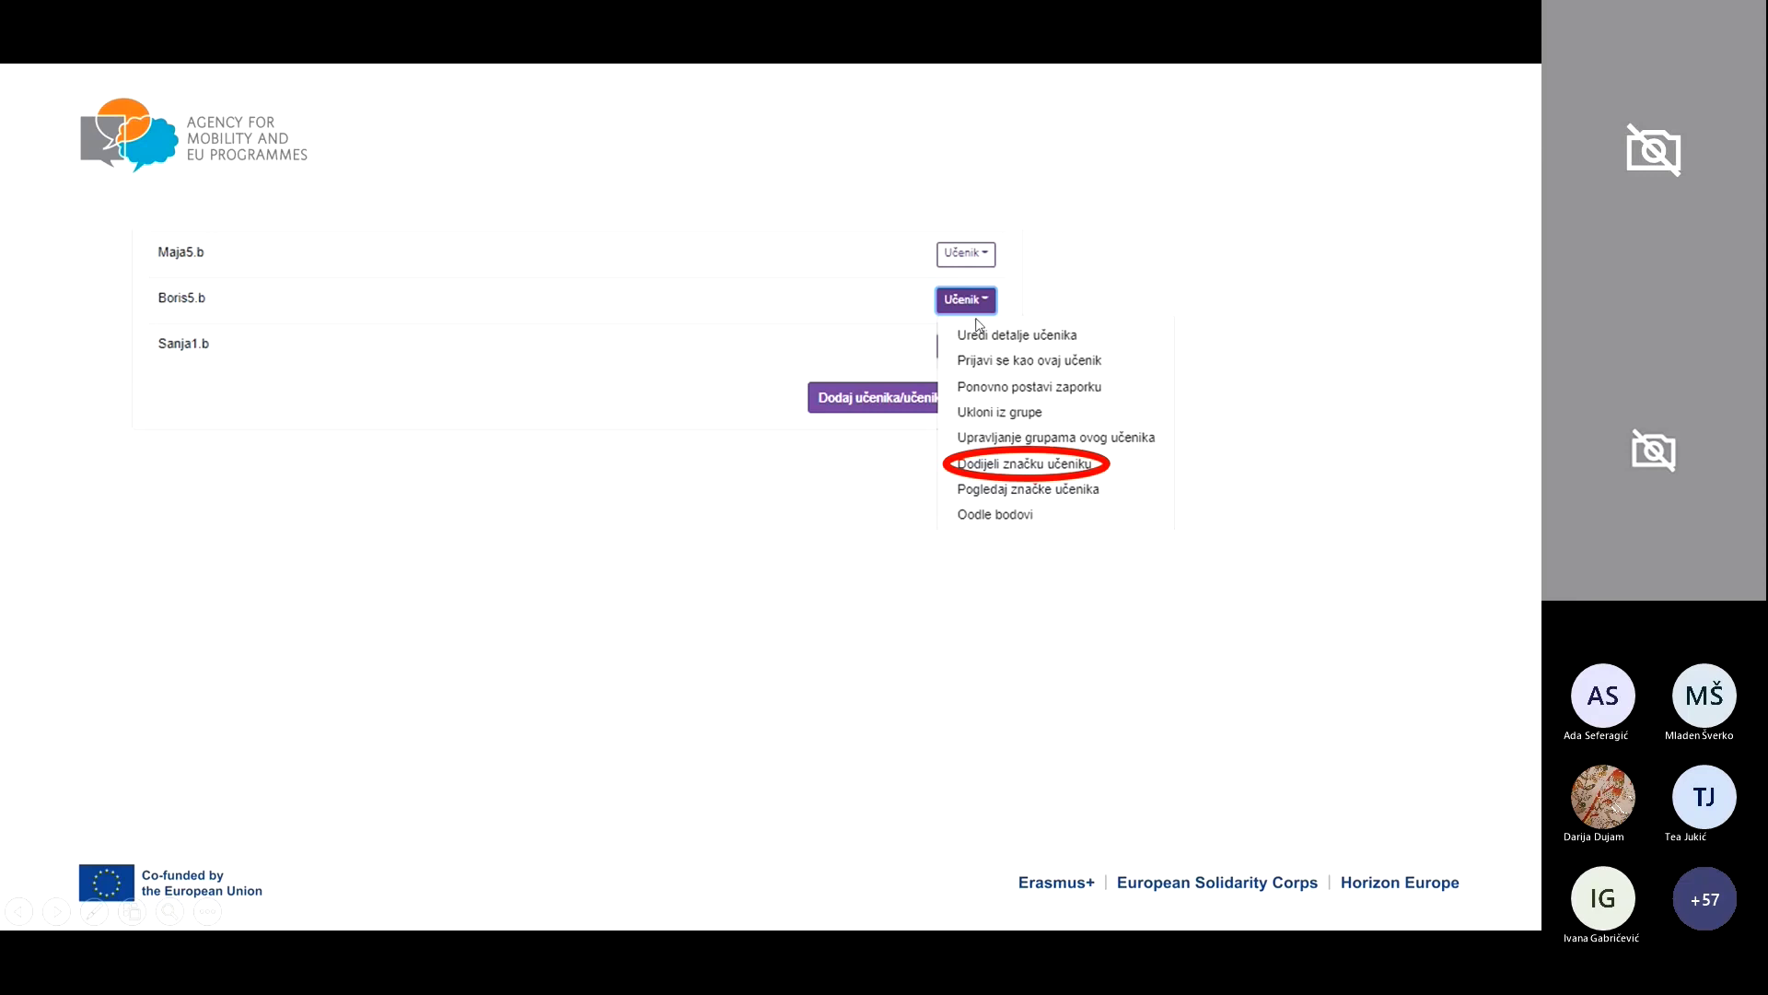
left_click(1130, 490)
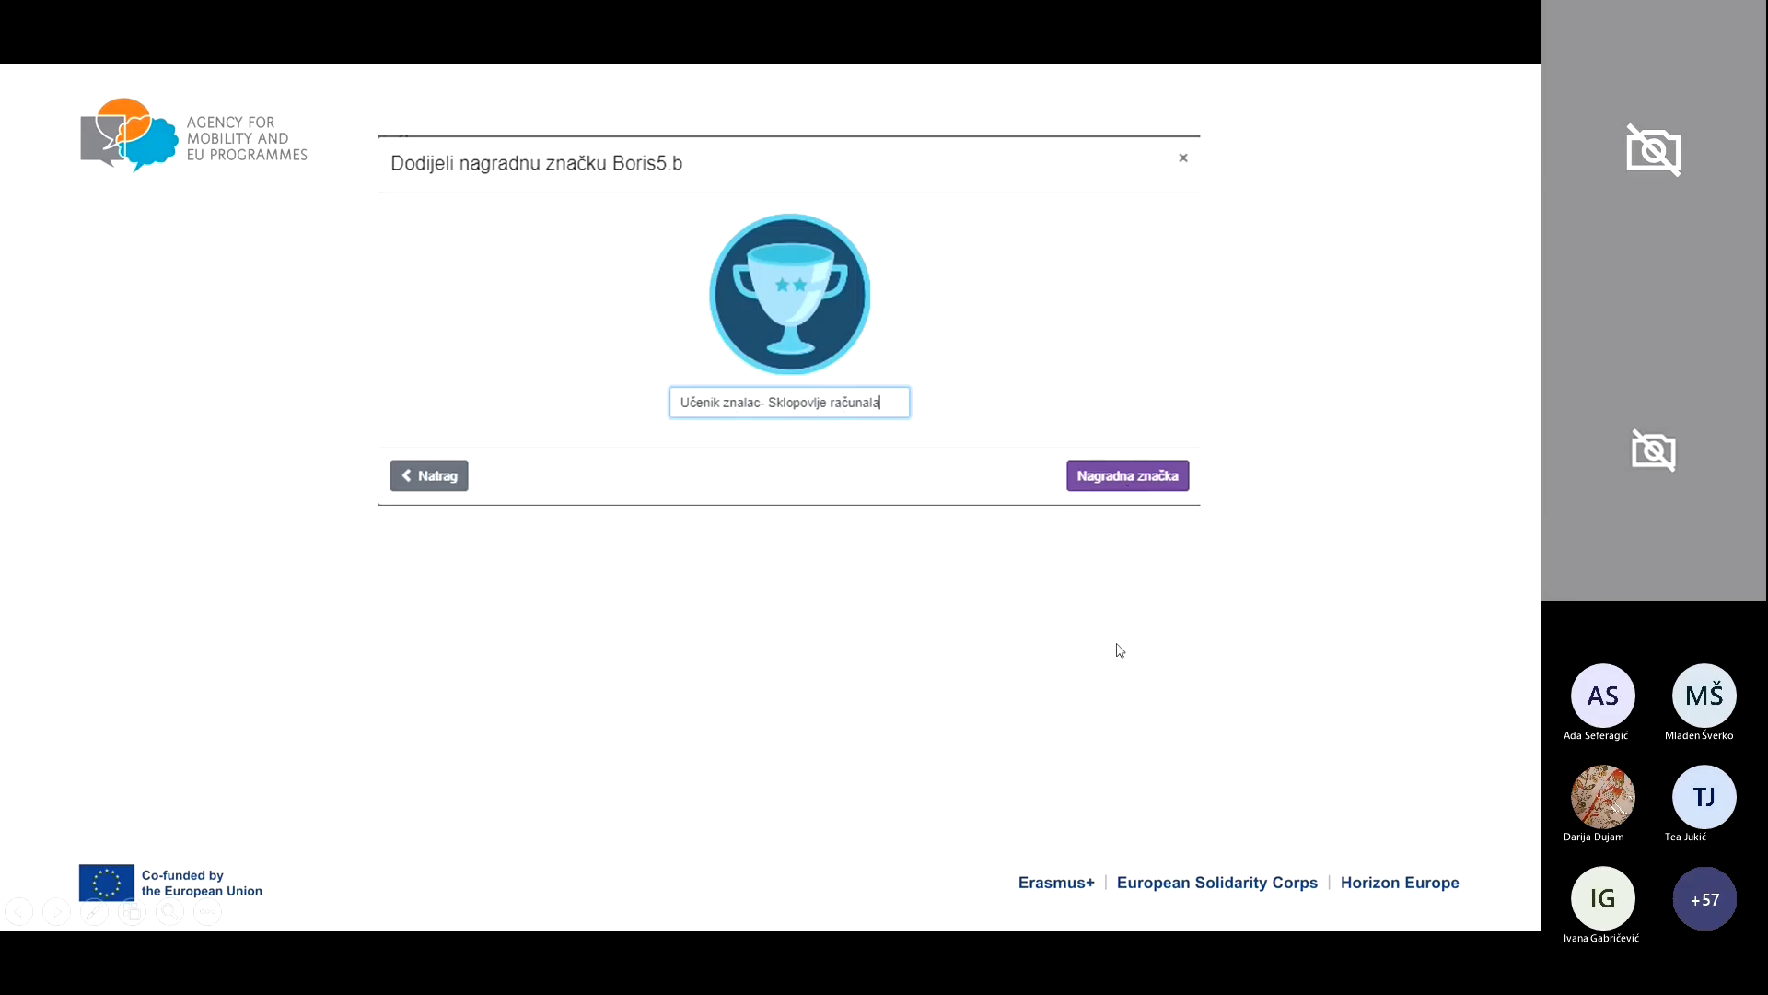
left_click(1191, 564)
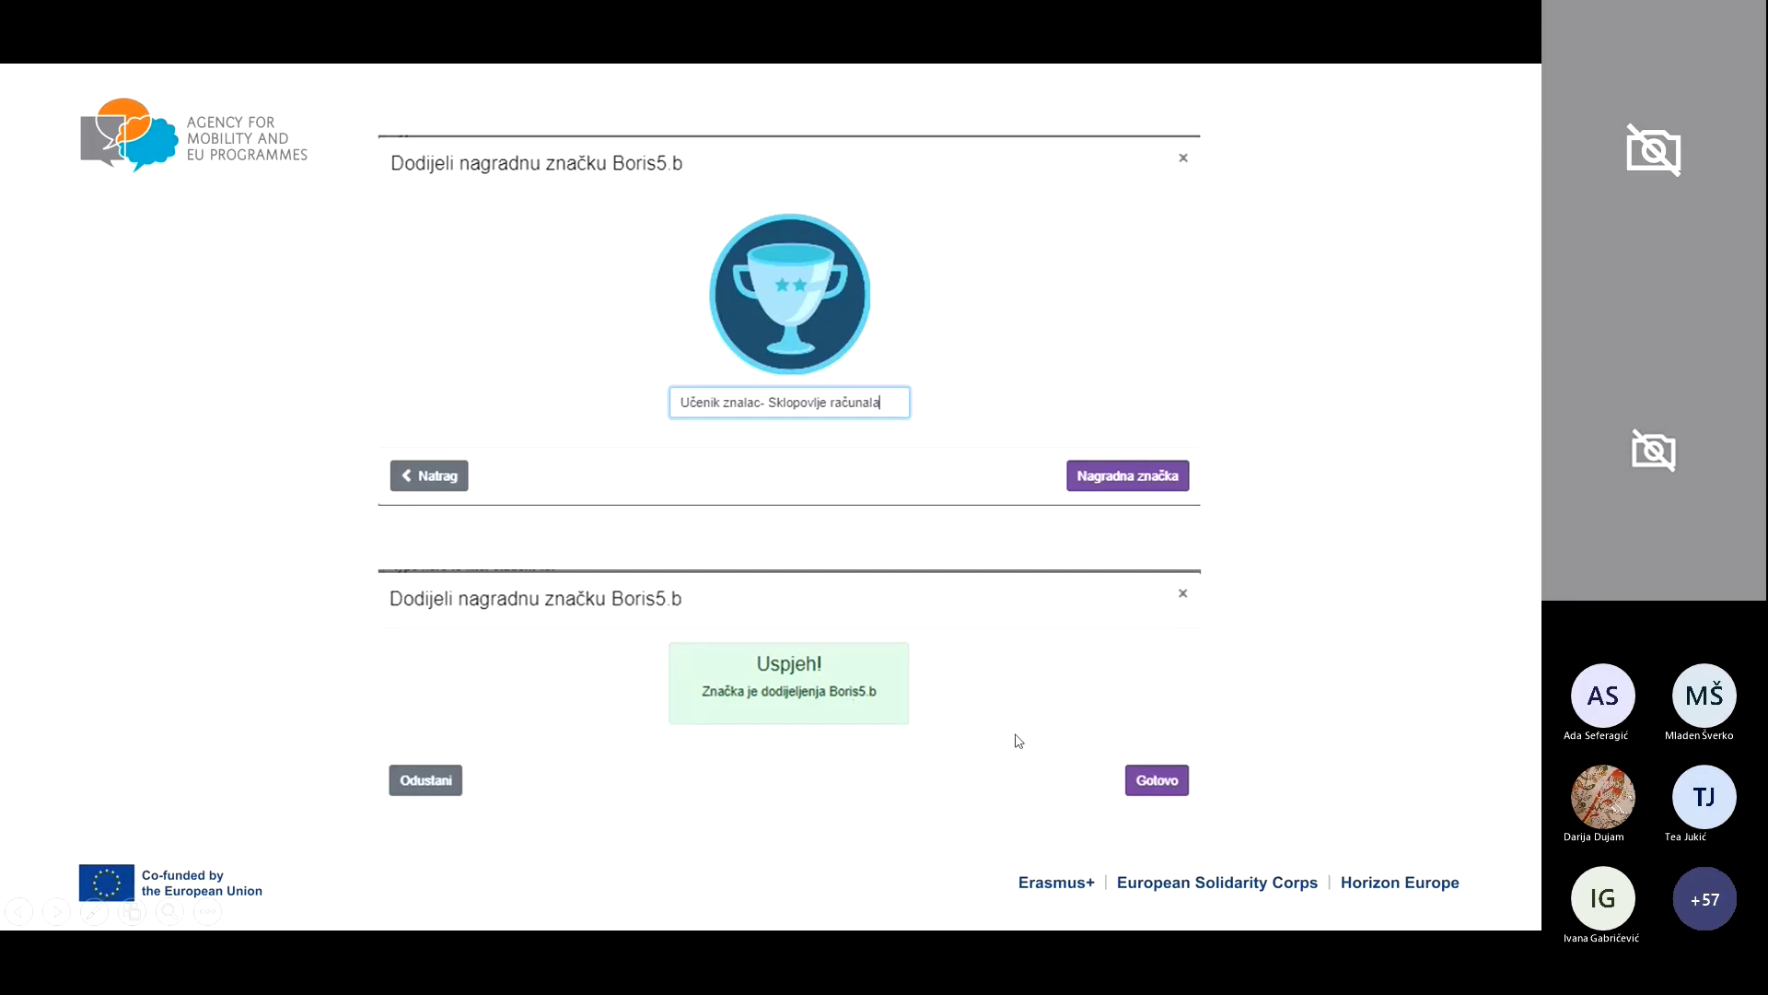
left_click(1382, 626)
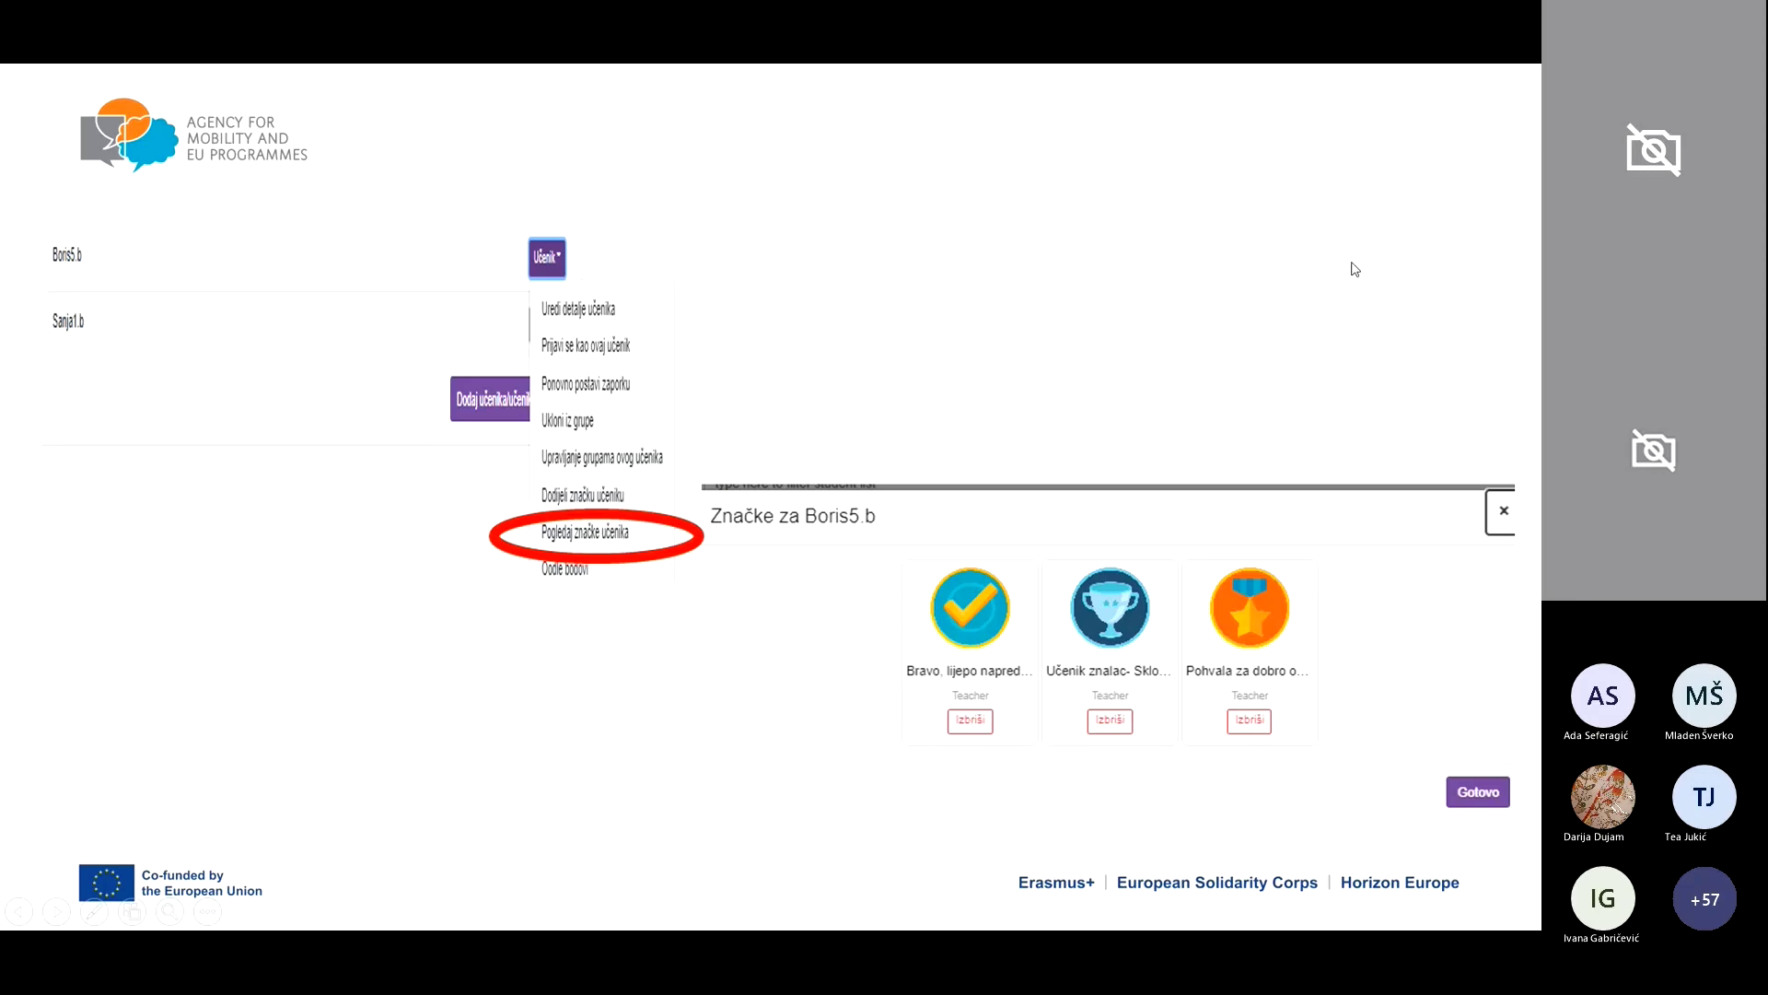
left_click(1290, 384)
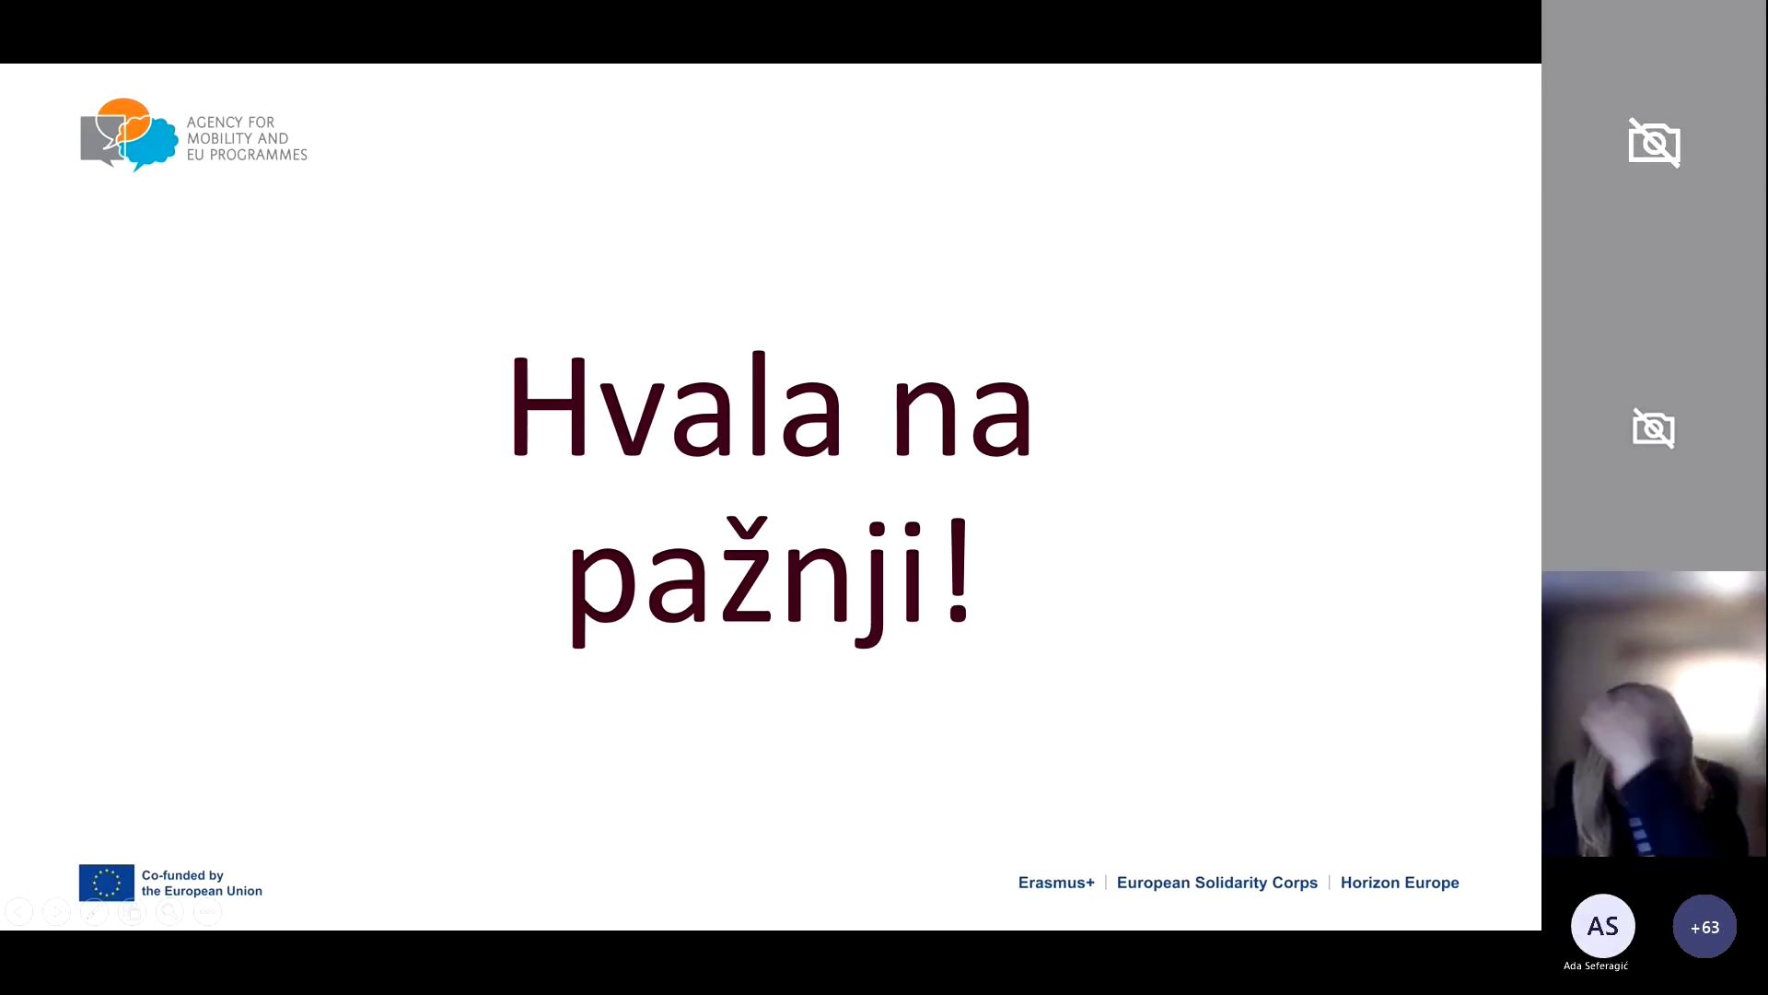
key("alt+Tab")
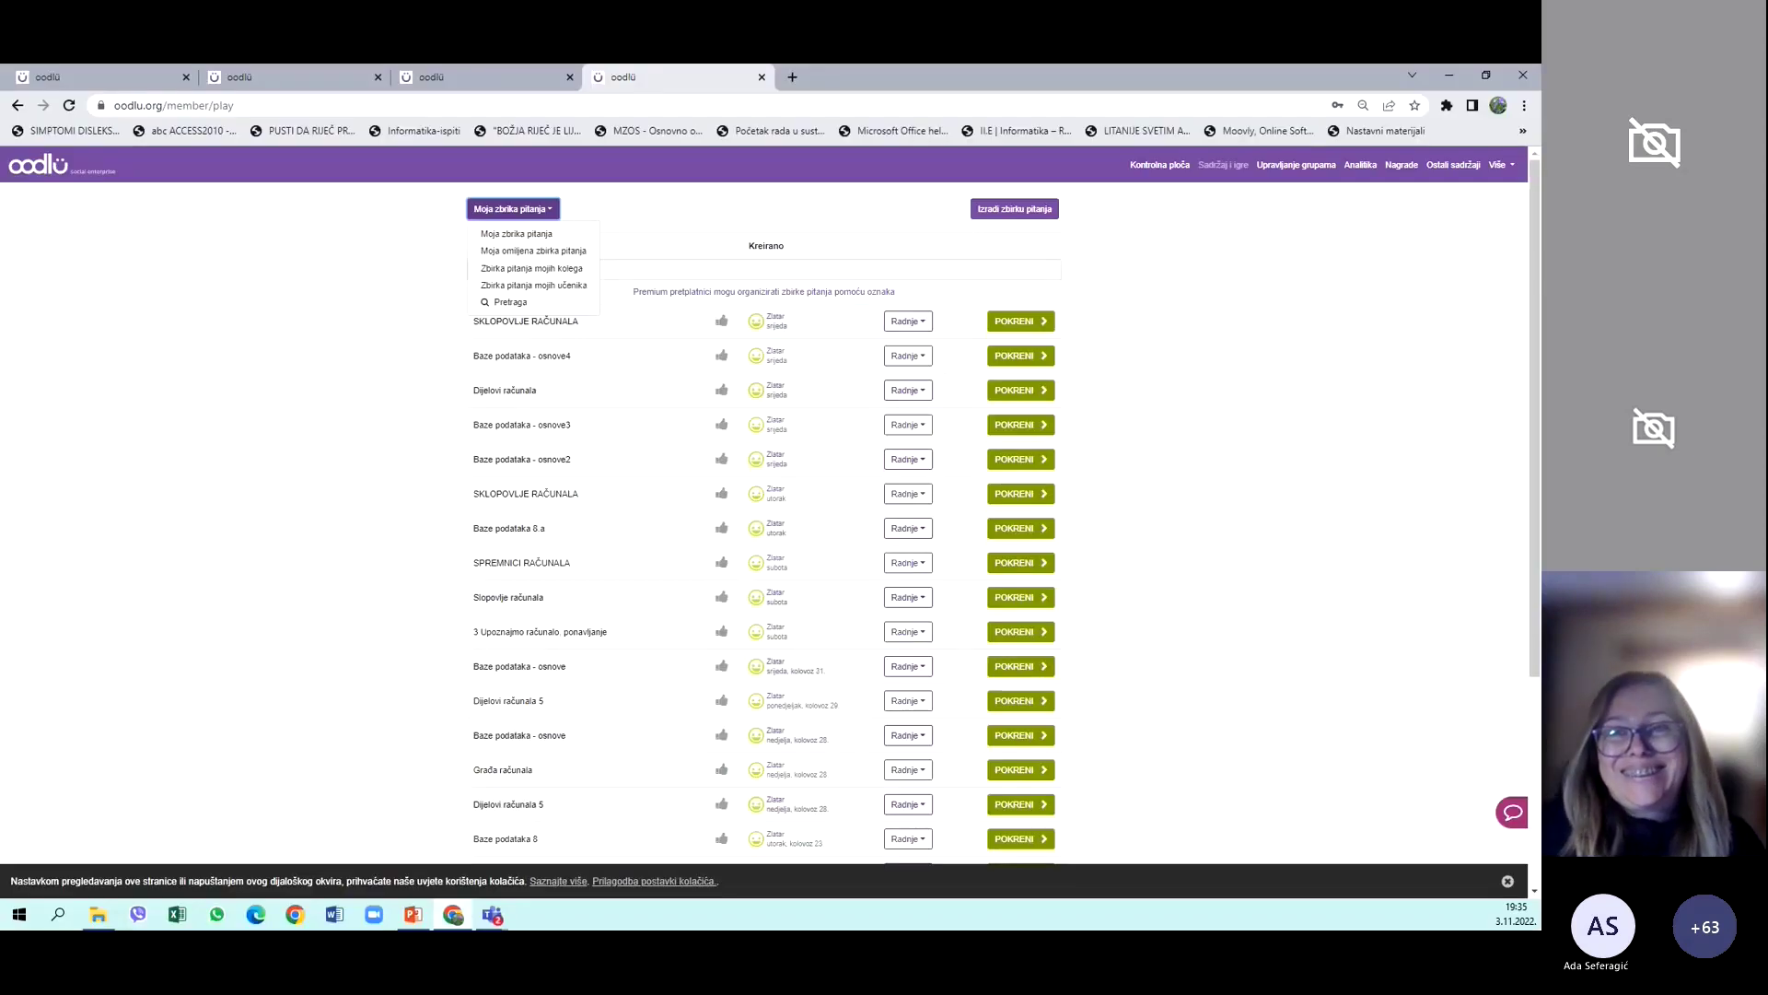